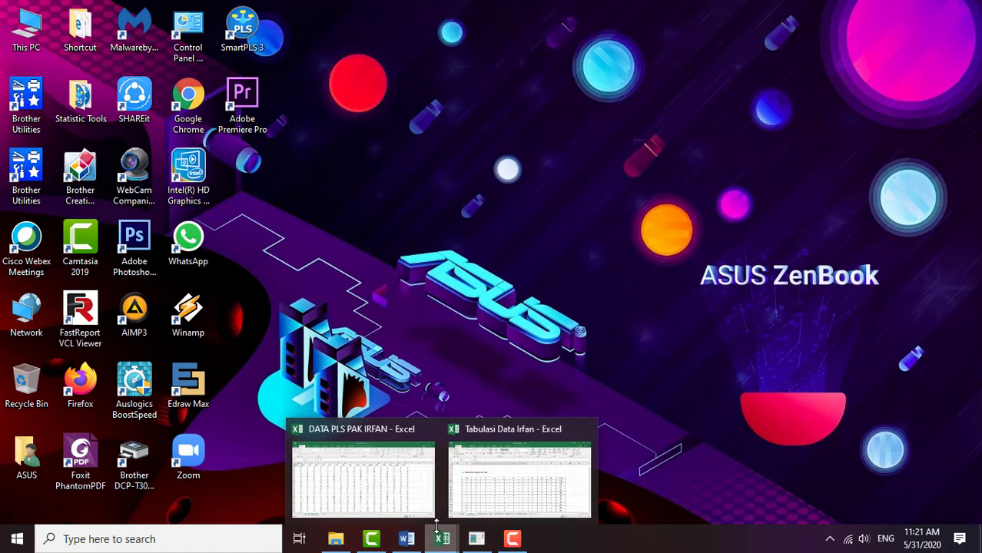
# Step: Switch to the data tabulation workbook and look through its sheets from kinerja to Tabulasi Data
pyautogui.click(486, 482)
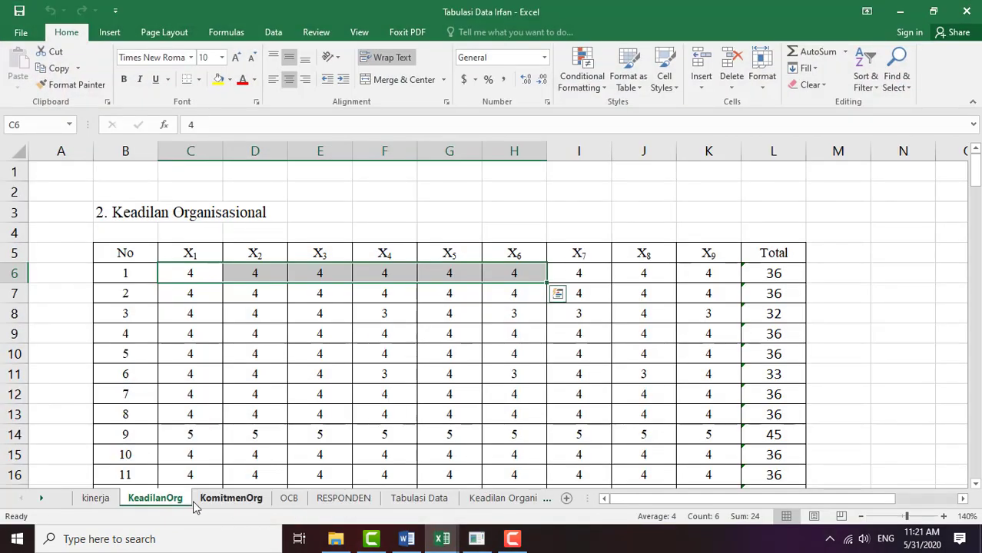
pyautogui.click(94, 499)
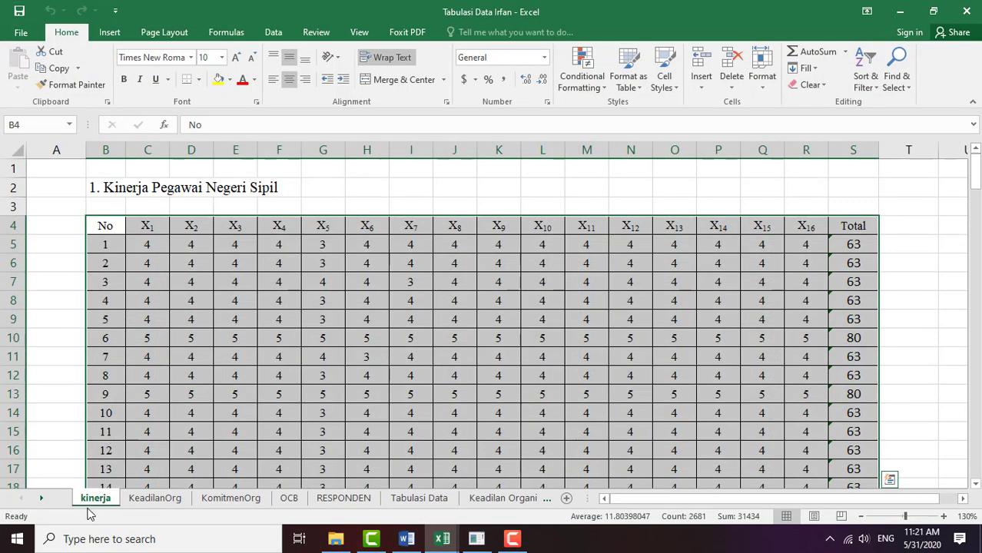
pyautogui.click(42, 498)
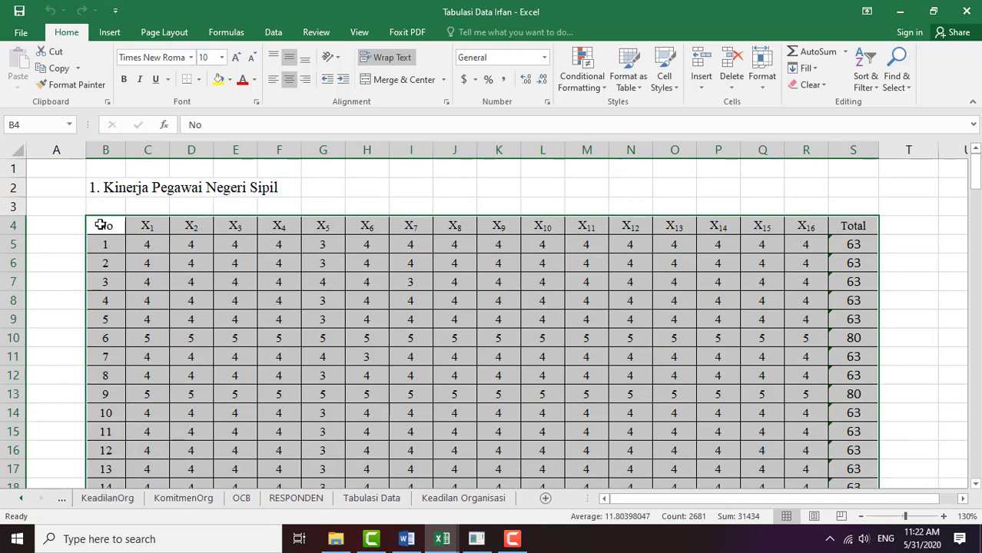
pyautogui.click(184, 501)
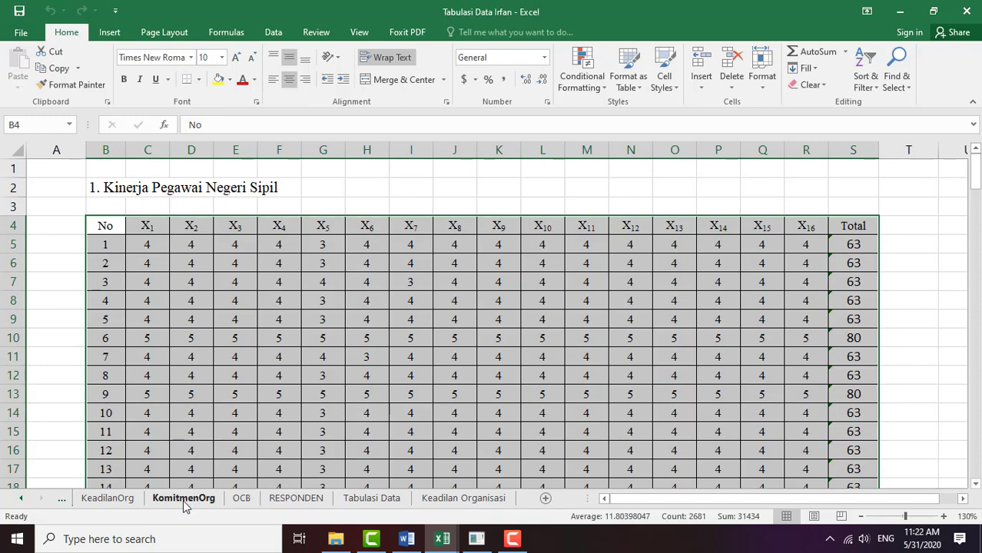
pyautogui.click(241, 499)
pyautogui.click(295, 499)
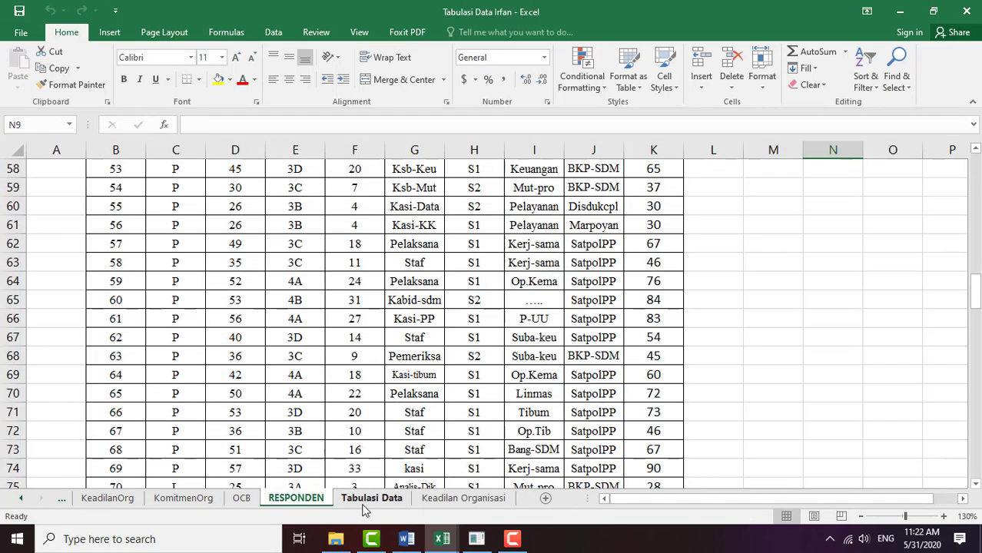
pyautogui.click(372, 500)
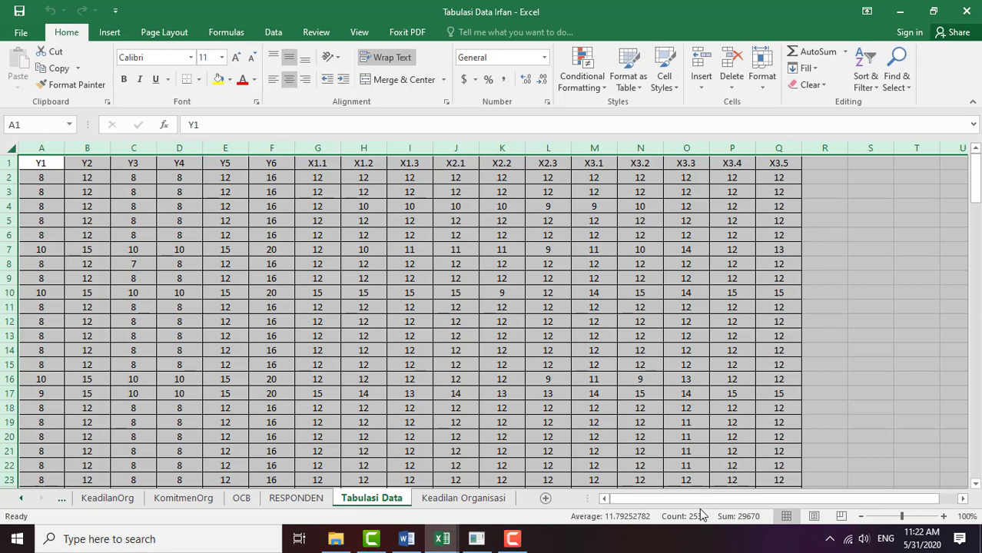
# Step: Examine the Y1 to X3.5 indicator columns on the Tabulasi Data sheet, with a brief look at the RESPONDEN sheet
pyautogui.moveTo(684, 504); pyautogui.dragTo(788, 501)
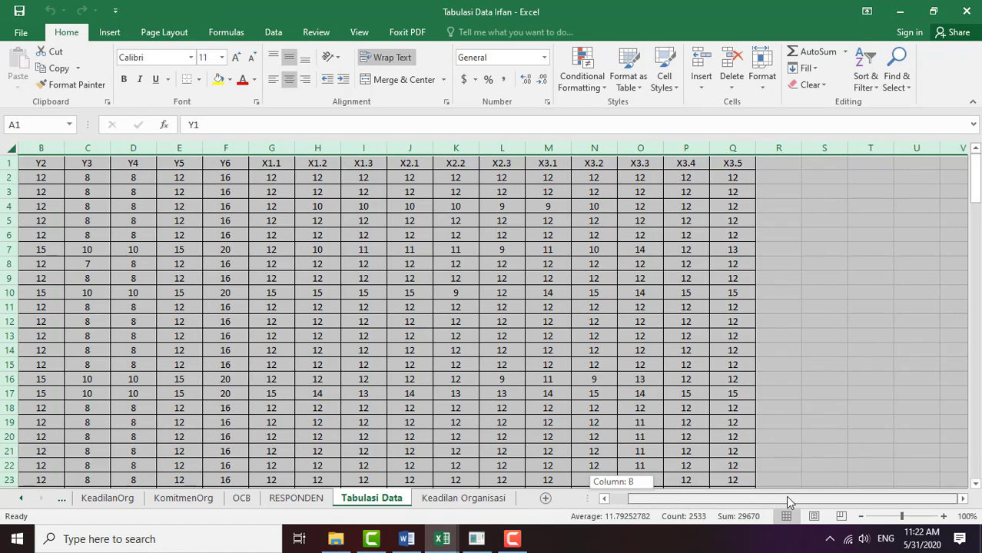
pyautogui.moveTo(654, 500); pyautogui.dragTo(626, 500)
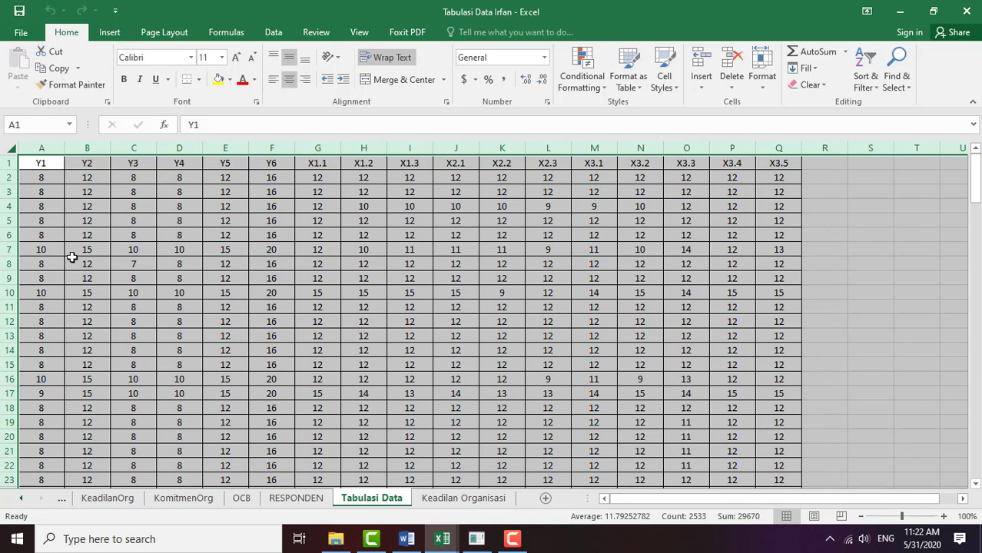
pyautogui.click(39, 164)
pyautogui.click(118, 192)
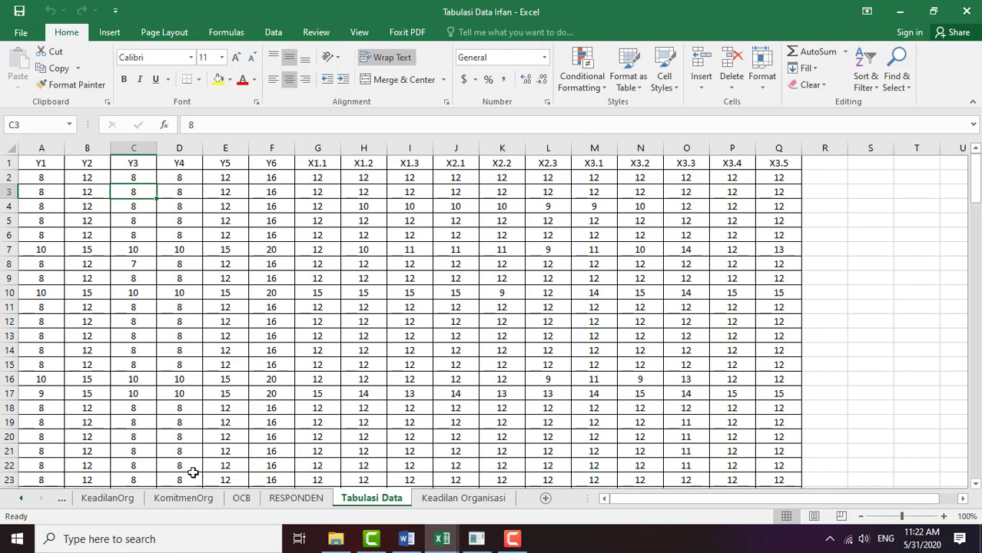
pyautogui.click(283, 497)
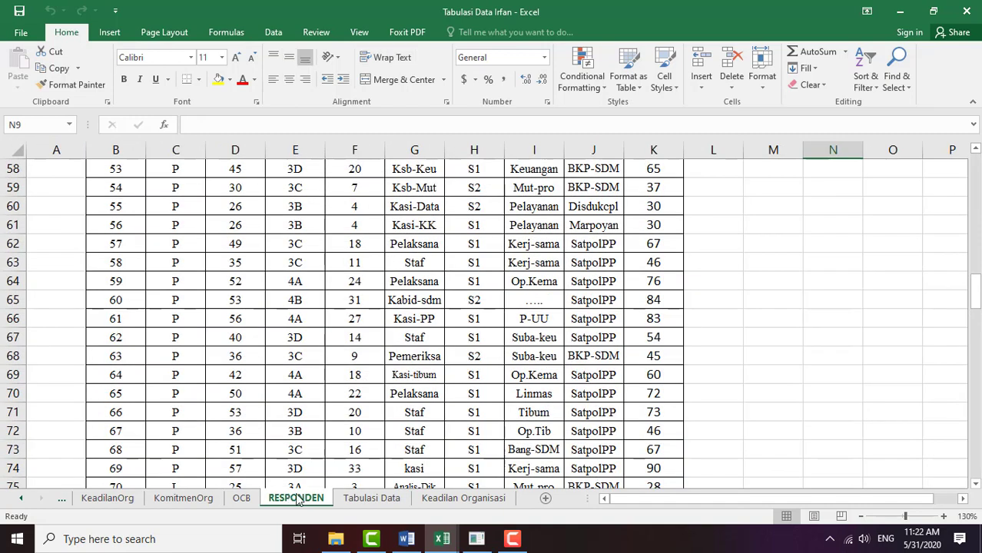
pyautogui.click(384, 501)
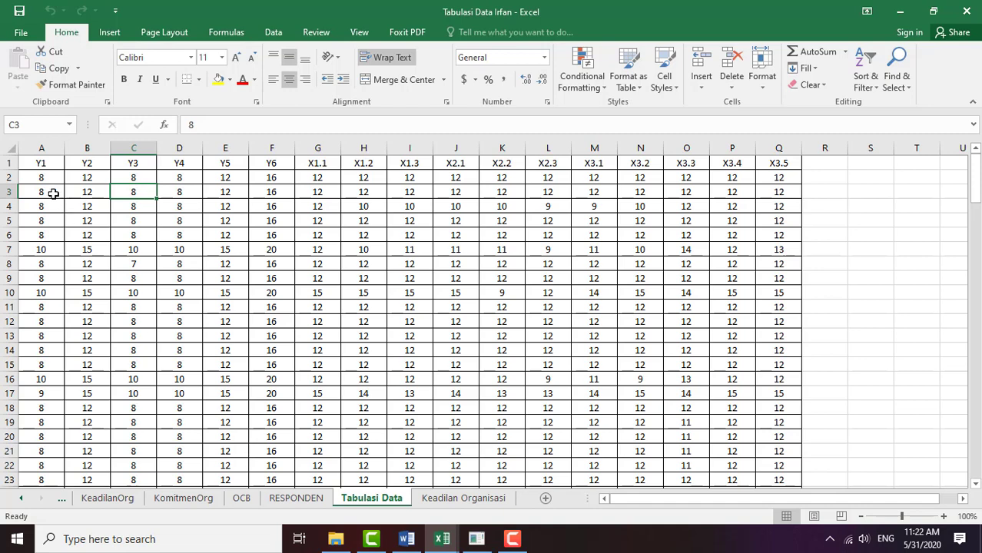
pyautogui.moveTo(44, 148); pyautogui.dragTo(272, 149)
pyautogui.click(177, 336)
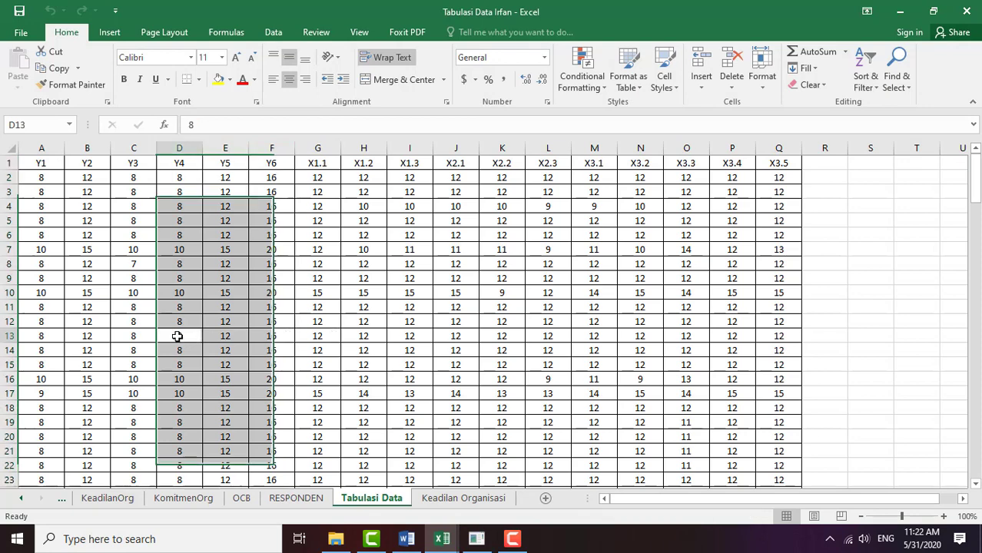
# Step: Insert a blank column between the Y3 and Y4 columns on the Tabulasi Data sheet
pyautogui.click(179, 149)
pyautogui.rightClick(176, 153)
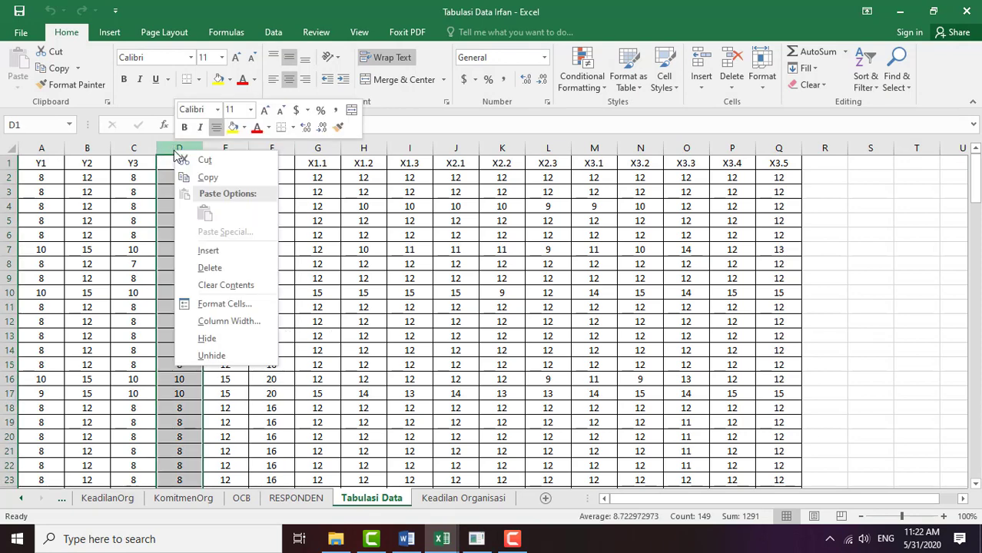
pyautogui.click(223, 250)
pyautogui.click(225, 293)
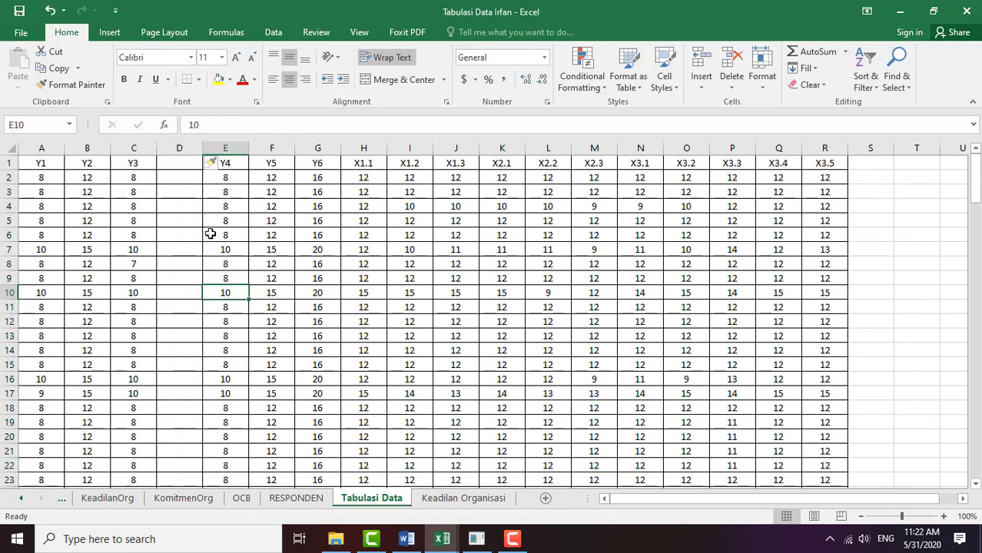
# Step: Sum A2:C2 in cell D2 with AutoSum and fill the formula down to D19
pyautogui.click(186, 180)
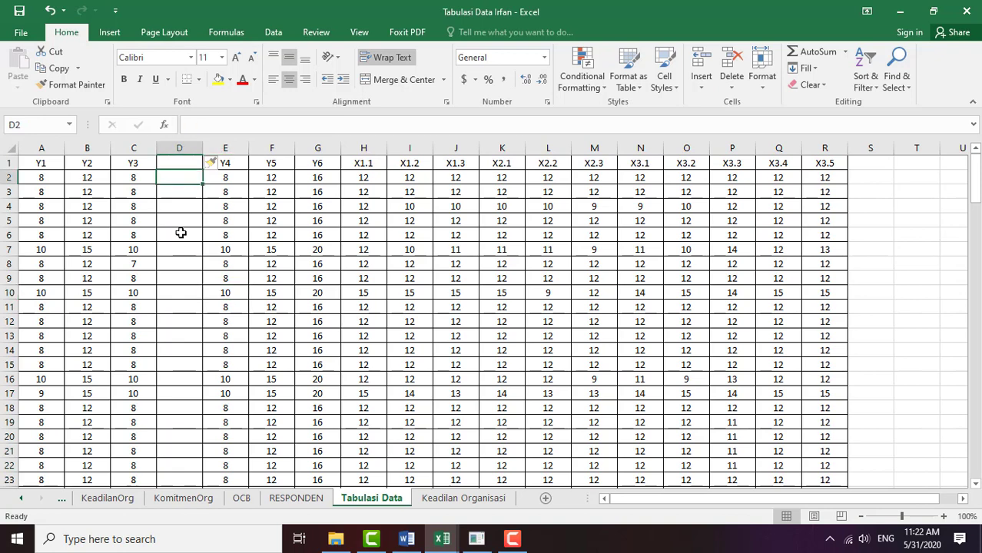
pyautogui.click(812, 52)
pyautogui.hotkey('ctrl', 'Return')
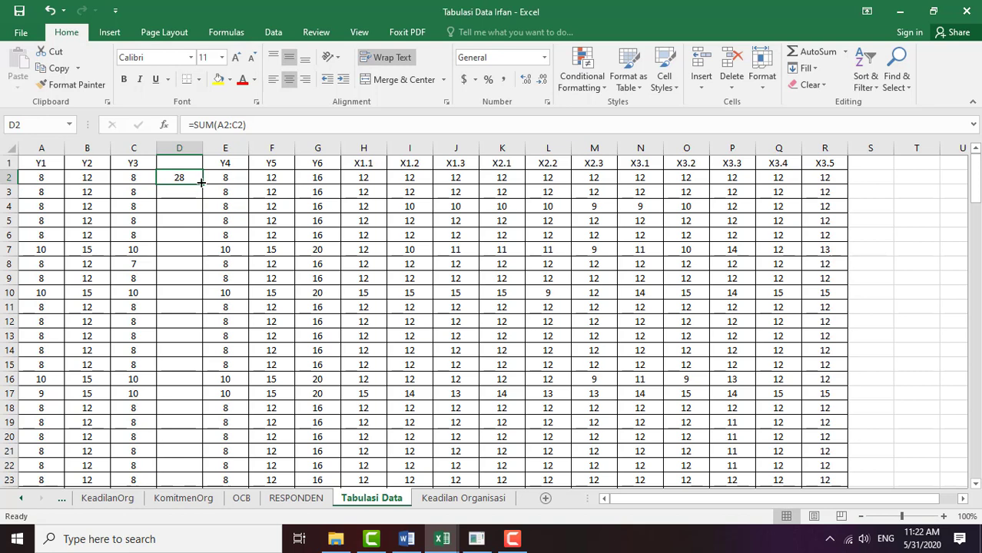
pyautogui.moveTo(201, 182); pyautogui.dragTo(201, 423)
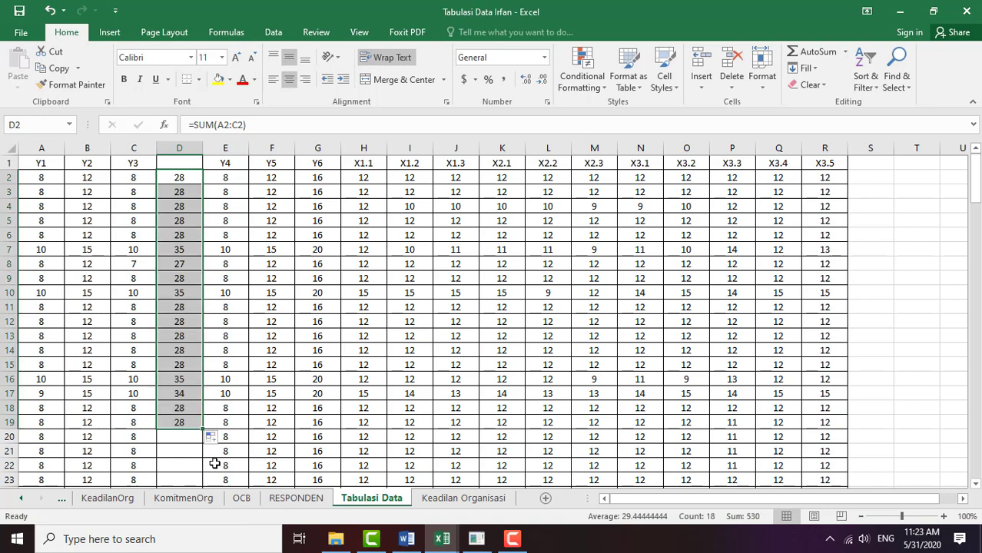
# Step: Enter the heading KK1 in cell D1 above the new sums
pyautogui.click(183, 165)
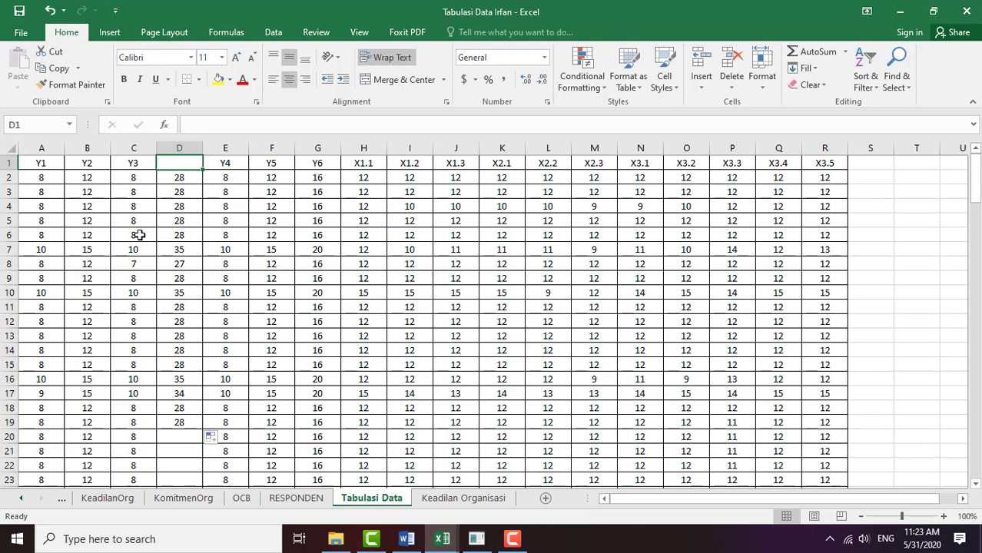
pyautogui.write('k')
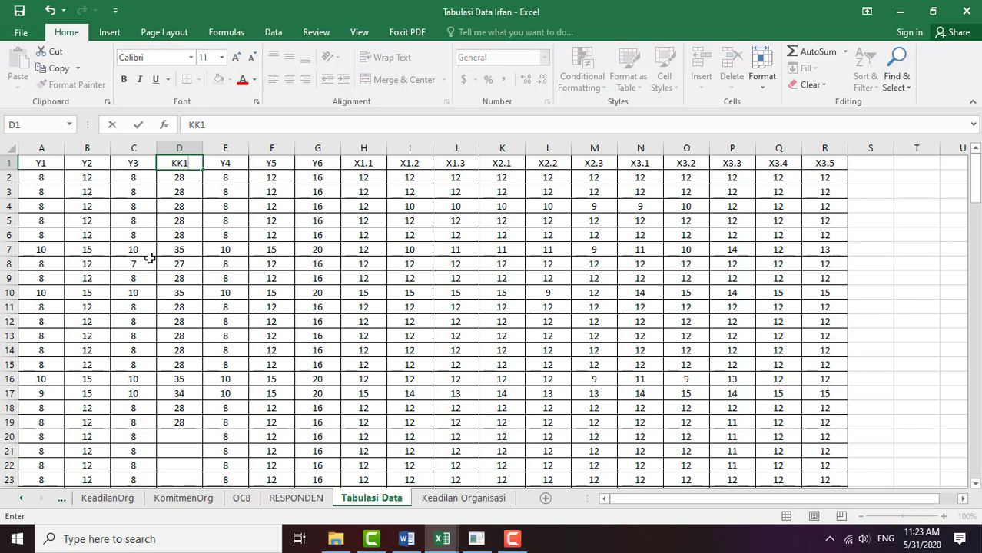
pyautogui.click(150, 261)
pyautogui.click(172, 224)
pyautogui.click(65, 212)
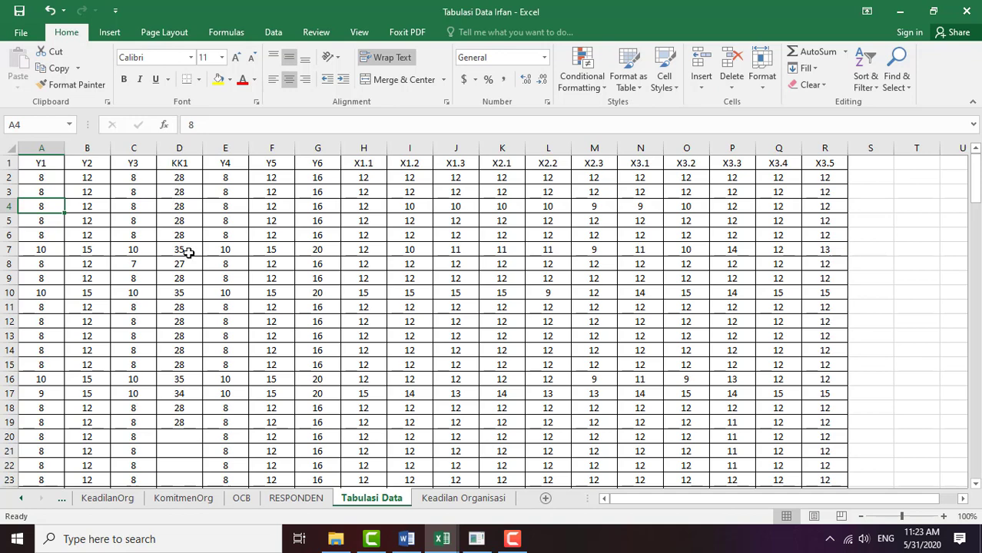
# Step: Check the KP, KO, KOM and OCB column headings in the PLS data workbook and return to the tabulation workbook
pyautogui.click(433, 541)
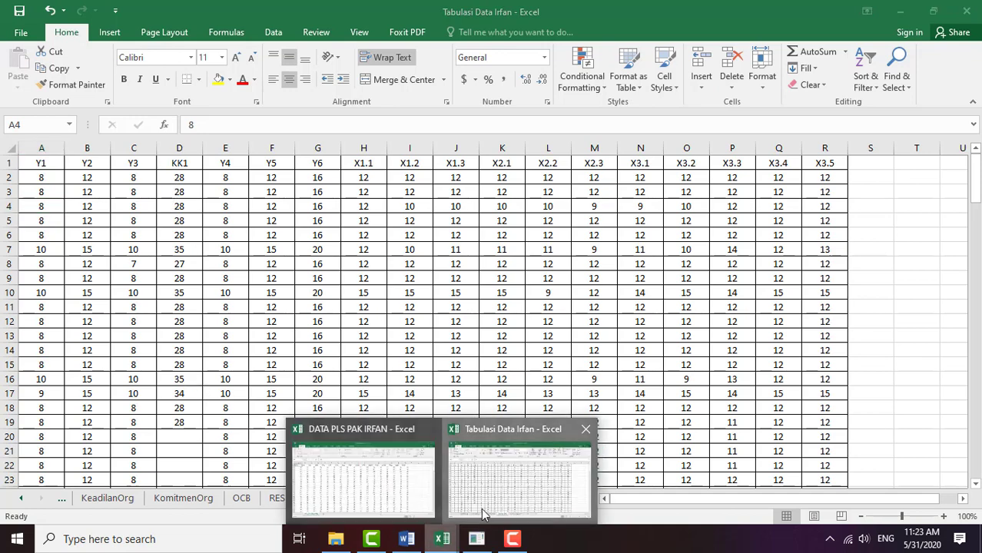
pyautogui.click(387, 508)
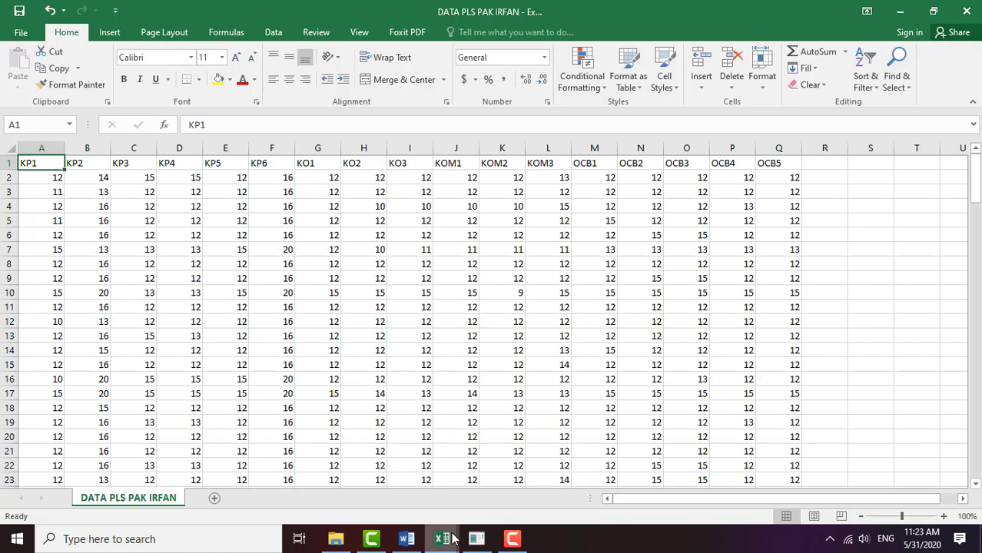
pyautogui.moveTo(452, 539)
pyautogui.click(476, 488)
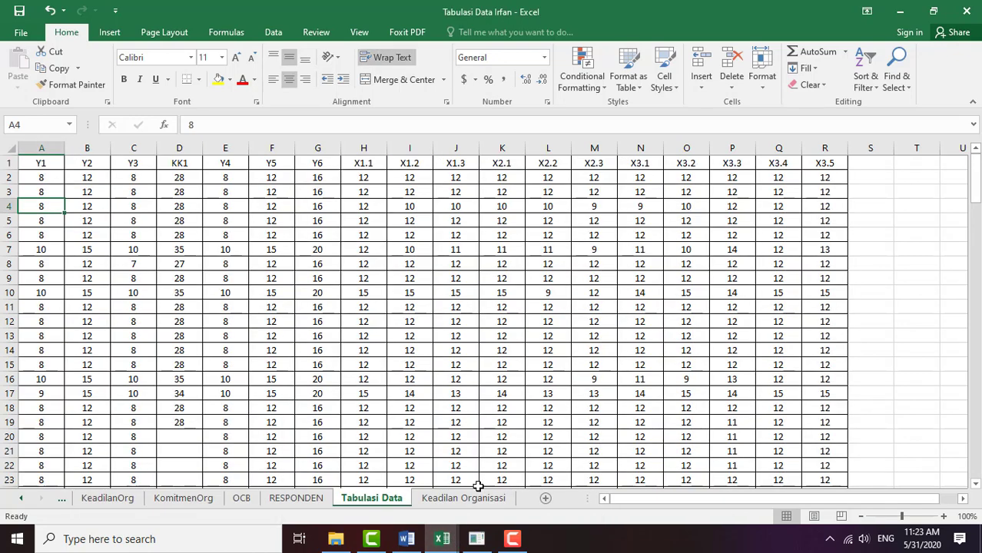
# Step: Review the questionnaire tables on the kinerja, KeadilanOrg, KomitmenOrg and OCB sheets
pyautogui.click(21, 498)
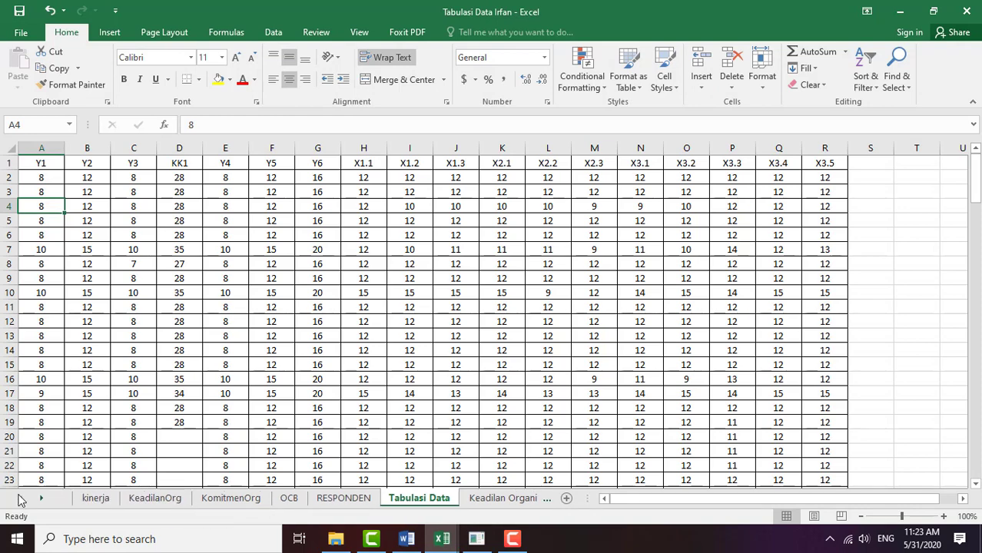
pyautogui.click(148, 501)
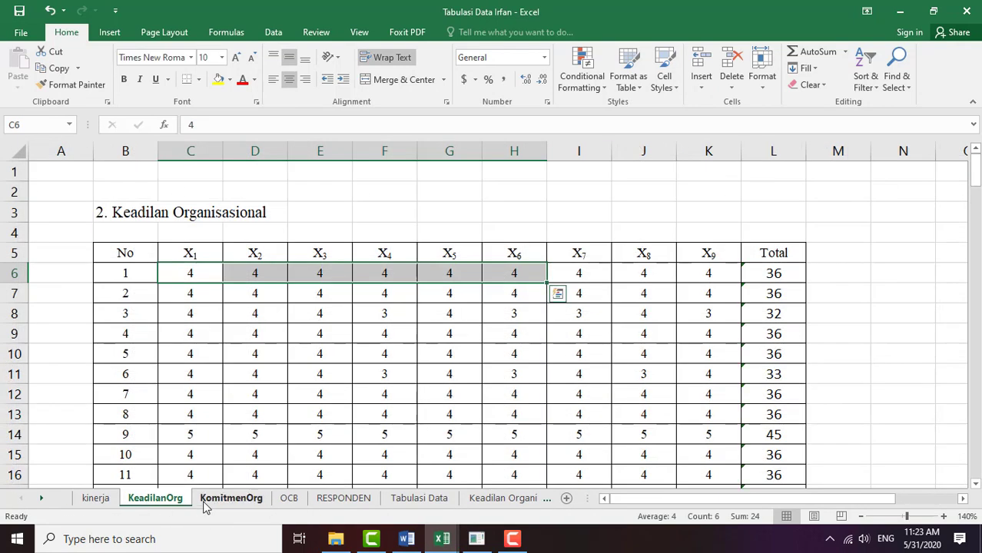
pyautogui.click(230, 498)
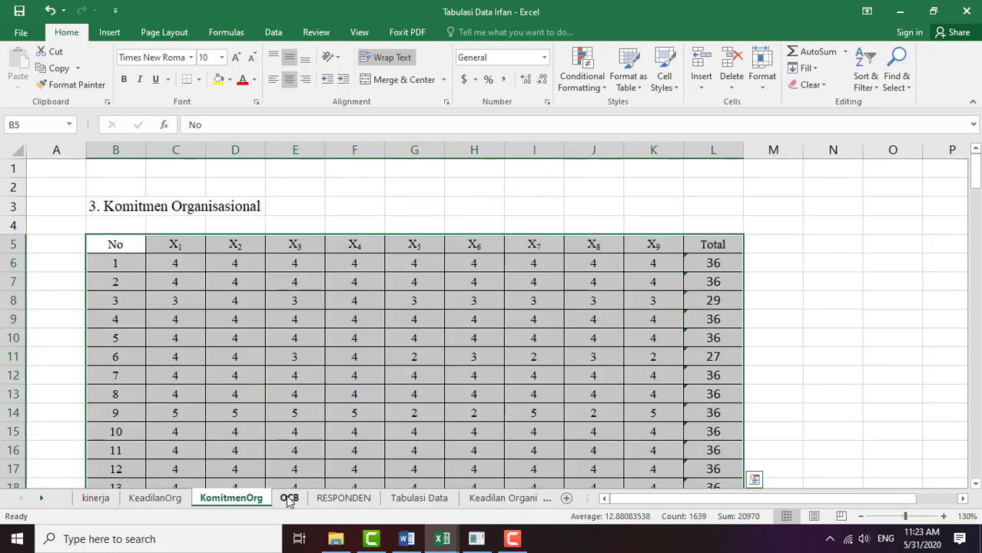
pyautogui.click(289, 499)
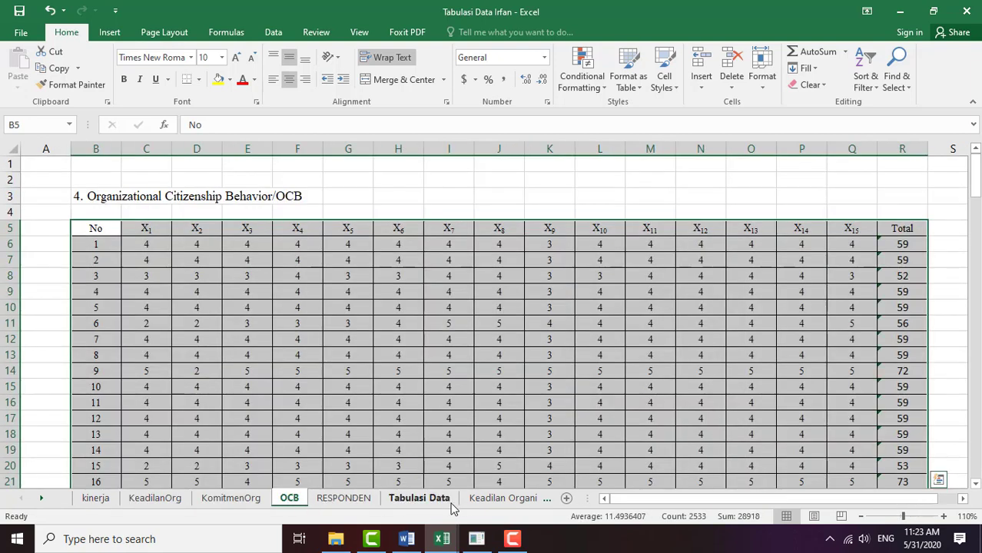
pyautogui.click(94, 501)
pyautogui.click(147, 501)
pyautogui.click(222, 499)
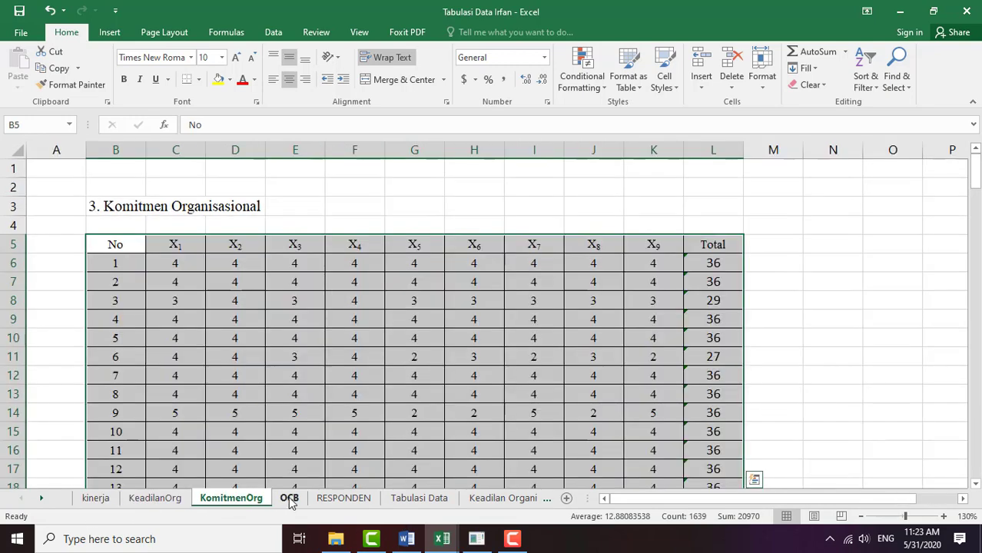
pyautogui.click(289, 499)
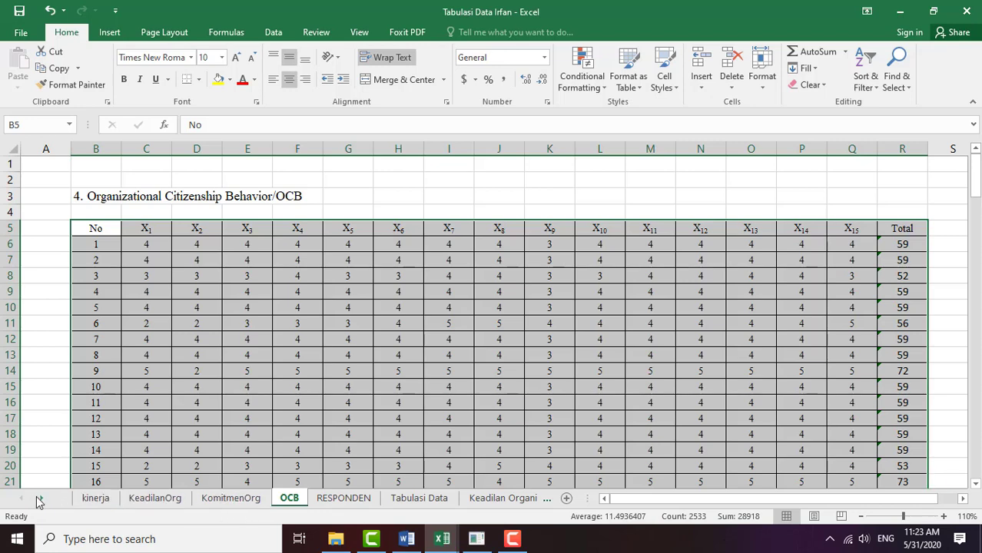
pyautogui.click(150, 500)
pyautogui.click(97, 499)
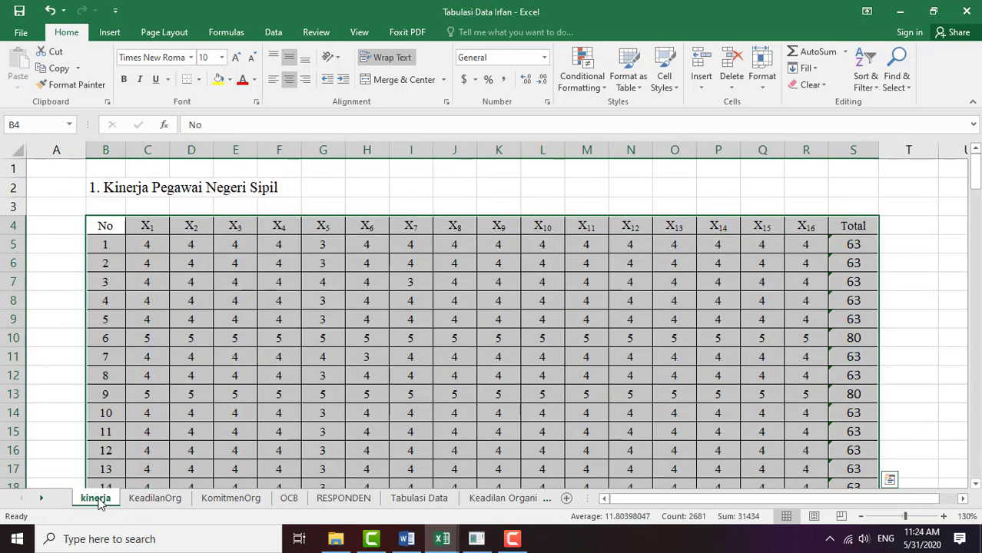
pyautogui.click(230, 499)
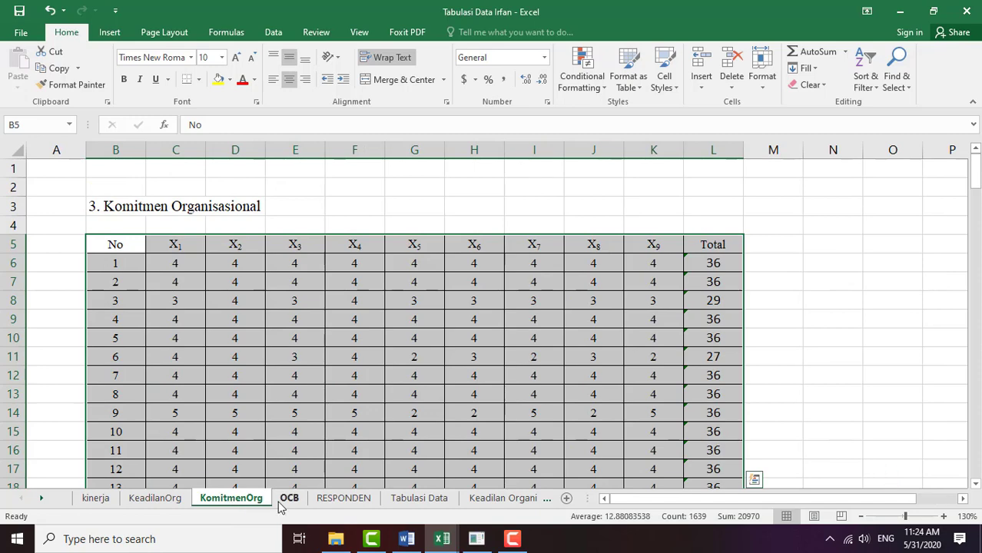
pyautogui.click(291, 499)
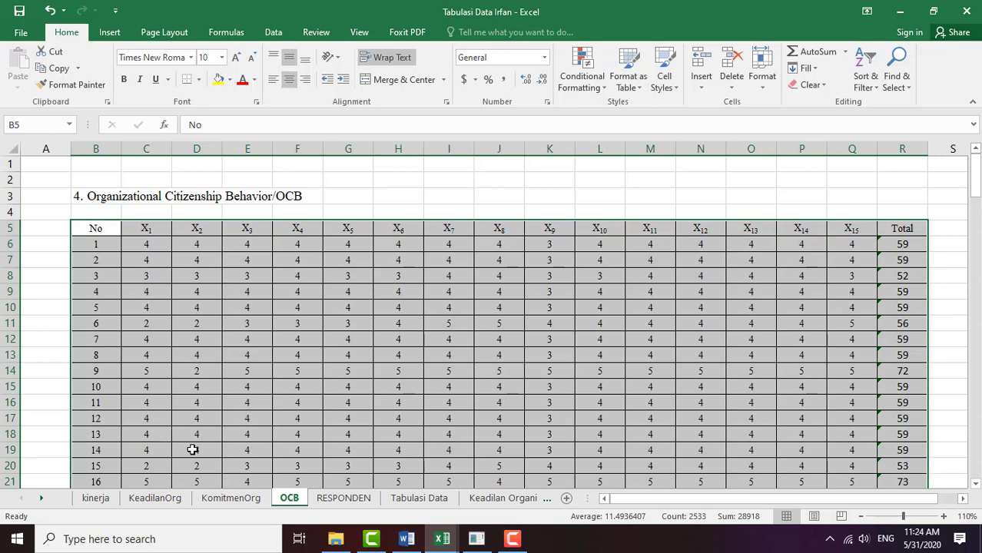
# Step: Check the PLS data workbook's Save As settings for the CSV (Comma delimited) type, and cancel without saving
pyautogui.click(434, 541)
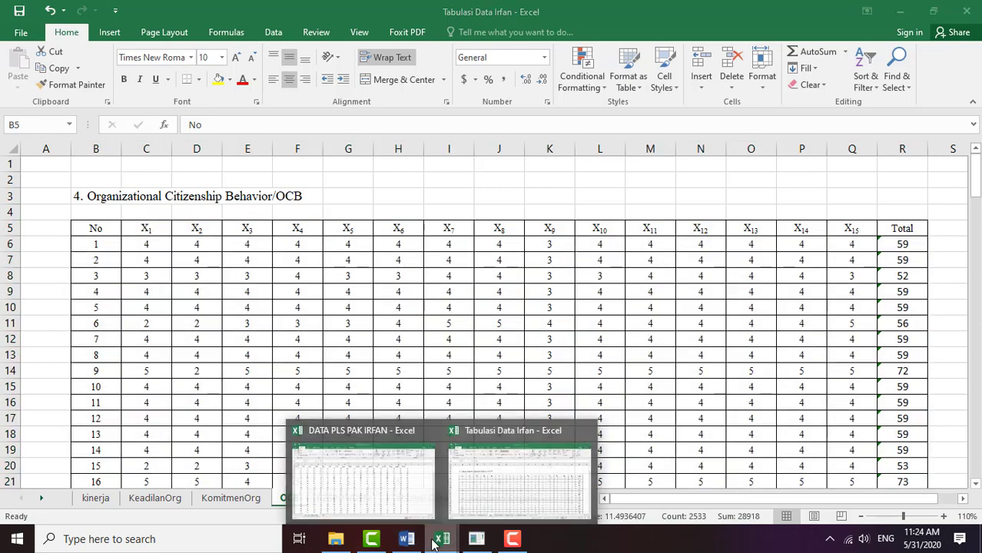
pyautogui.click(384, 495)
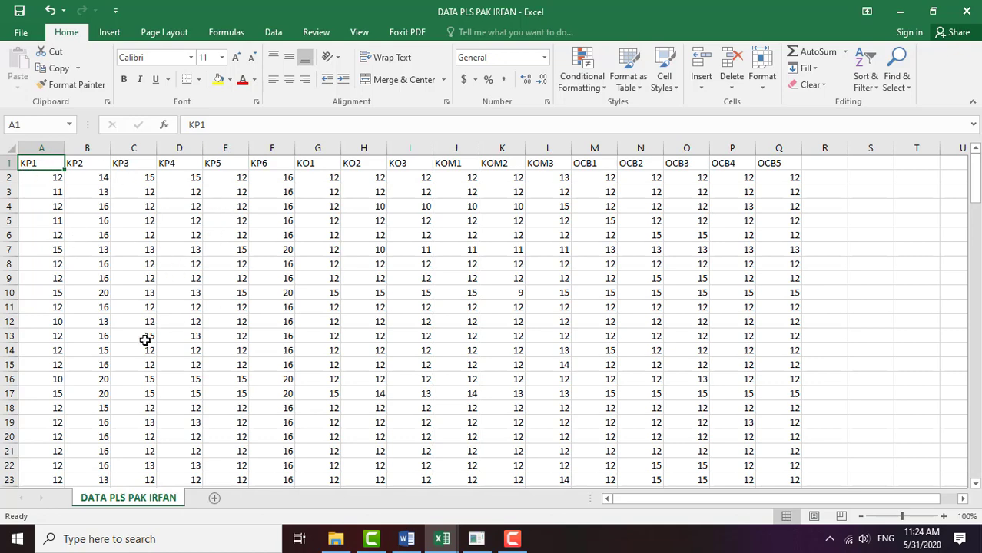
pyautogui.click(20, 32)
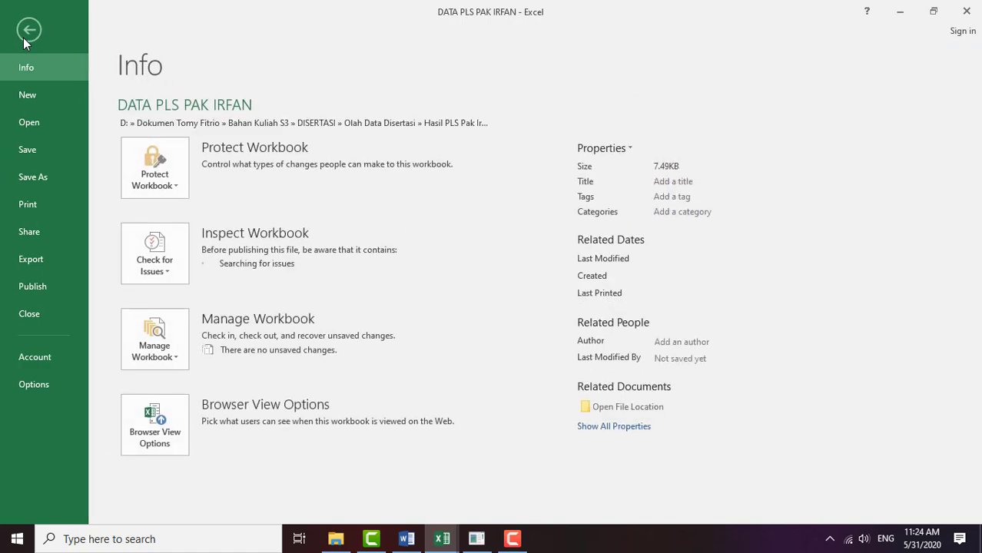
pyautogui.click(34, 178)
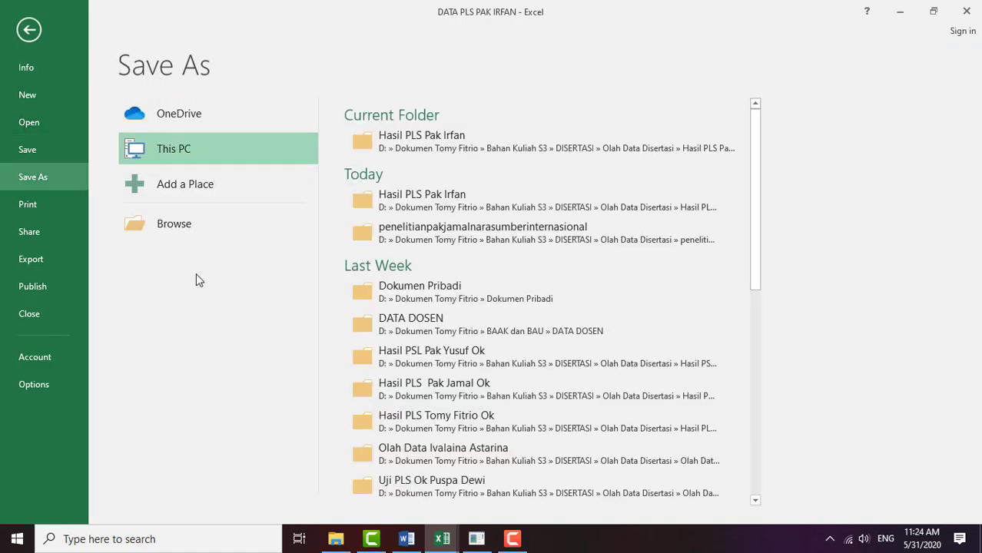
pyautogui.click(403, 140)
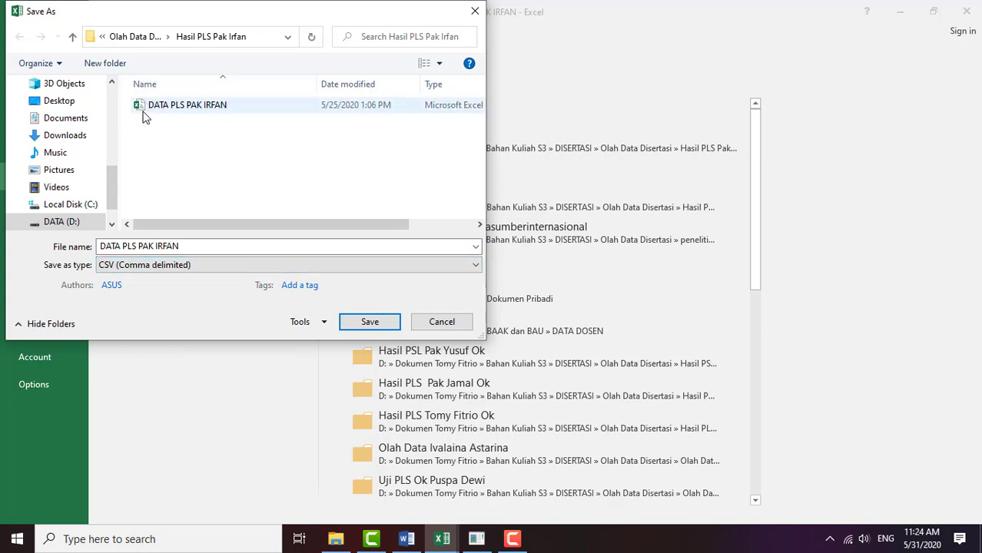
pyautogui.click(127, 284)
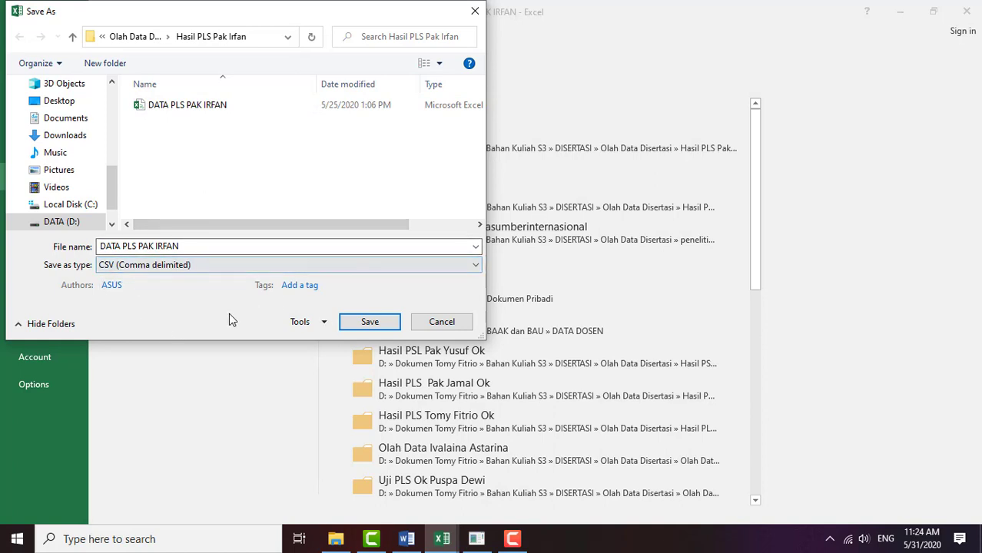
pyautogui.click(434, 328)
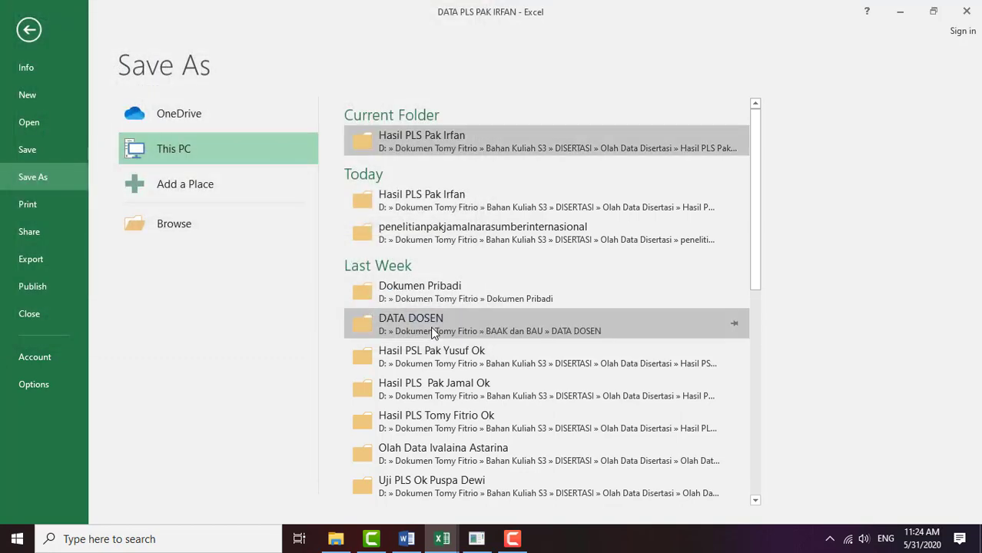
pyautogui.press('Escape')
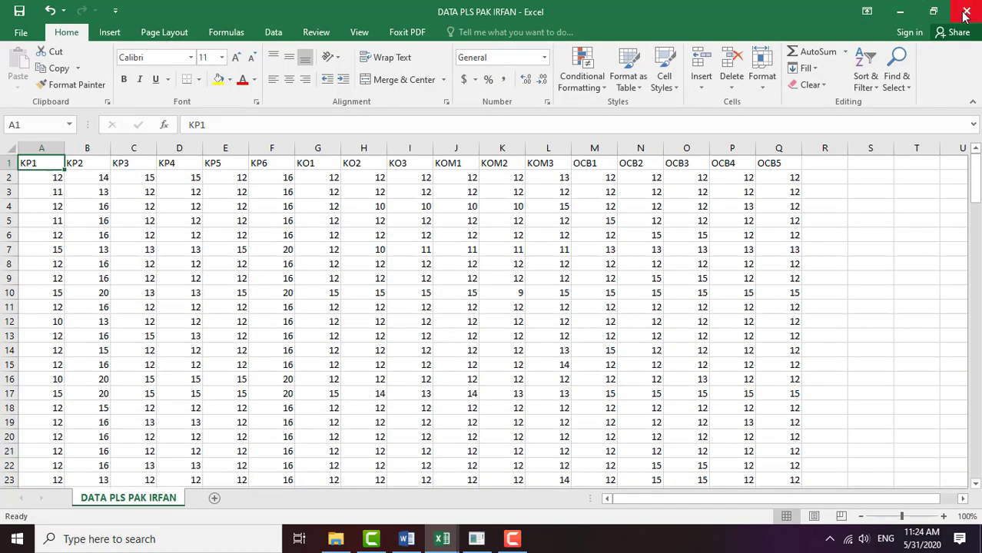
# Step: Review the PLS data rows down to the last record in row 149 and return to the headings
pyautogui.scroll(-20, 451, 361)
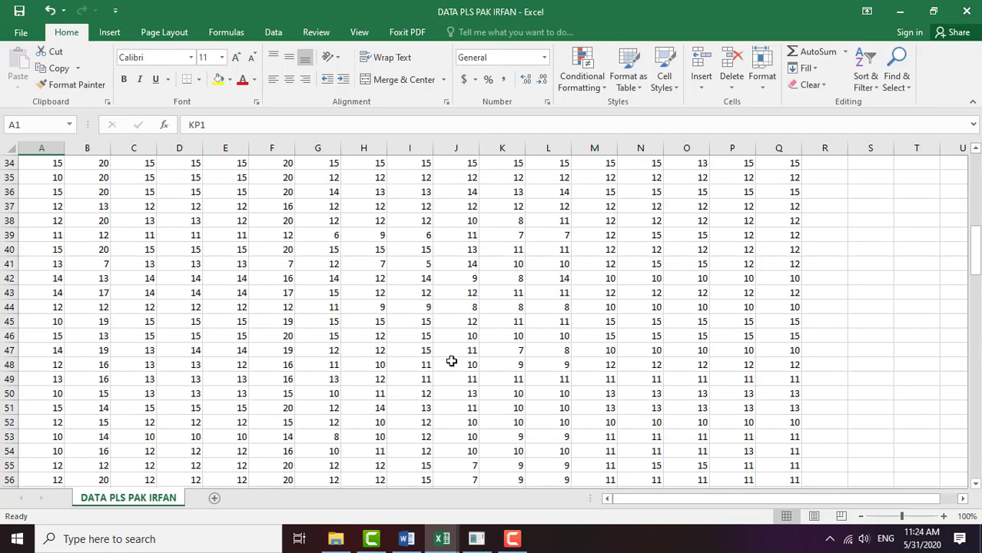
pyautogui.scroll(-17, 451, 361)
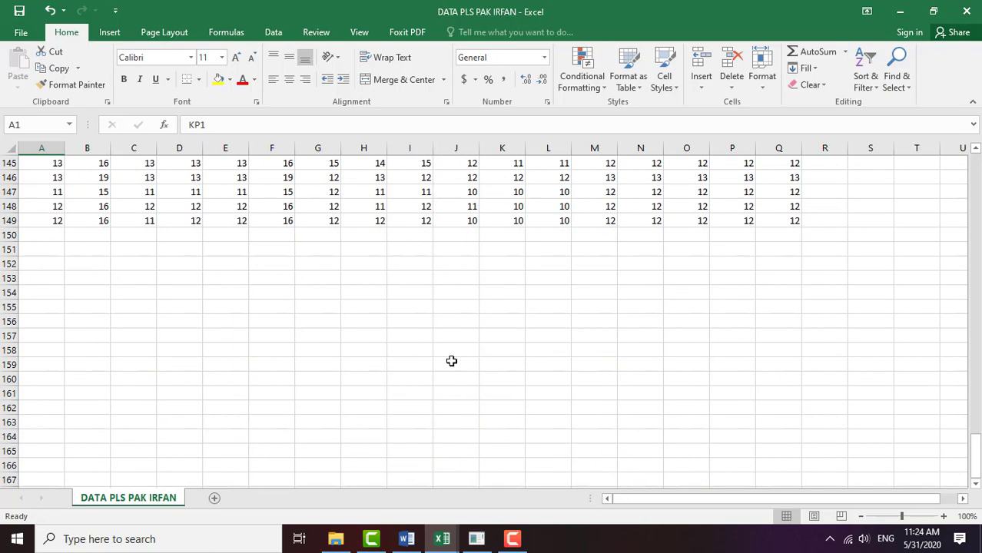
pyautogui.scroll(4, 451, 361)
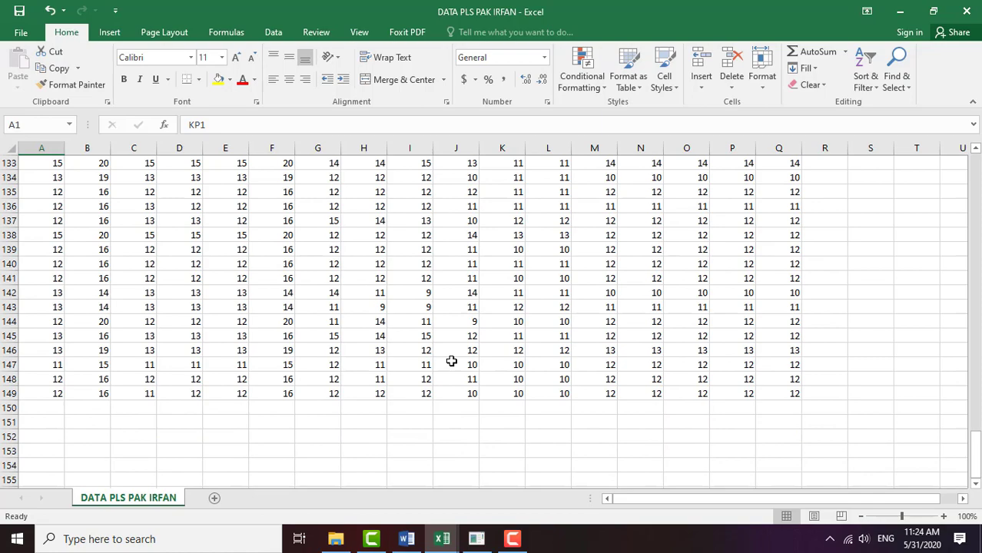
pyautogui.click(34, 394)
pyautogui.scroll(5, 87, 417)
pyautogui.scroll(20, 87, 419)
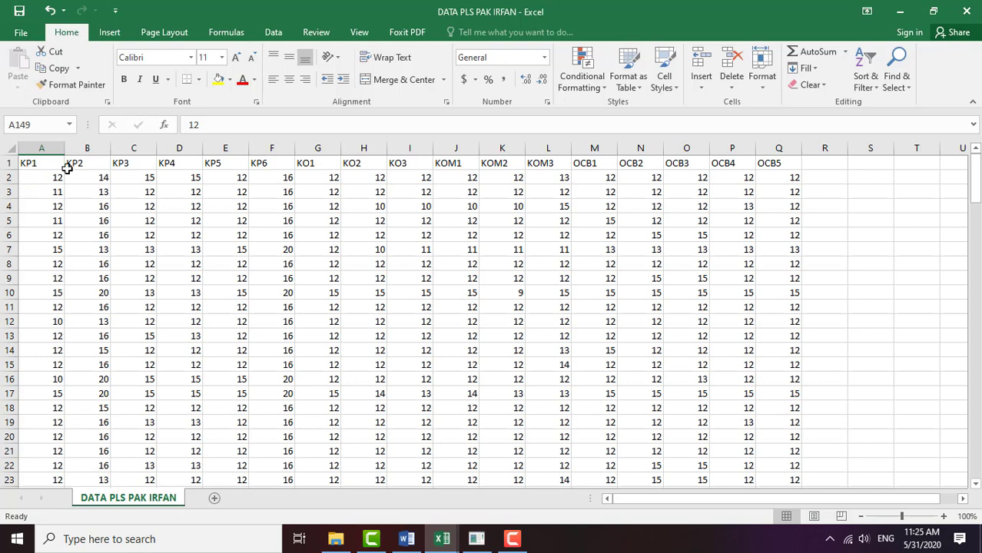
# Step: Go through the KP1 to KP6, KO and KOM1 indicator headings in row 1 of the PLS data
pyautogui.click(259, 162)
pyautogui.click(223, 163)
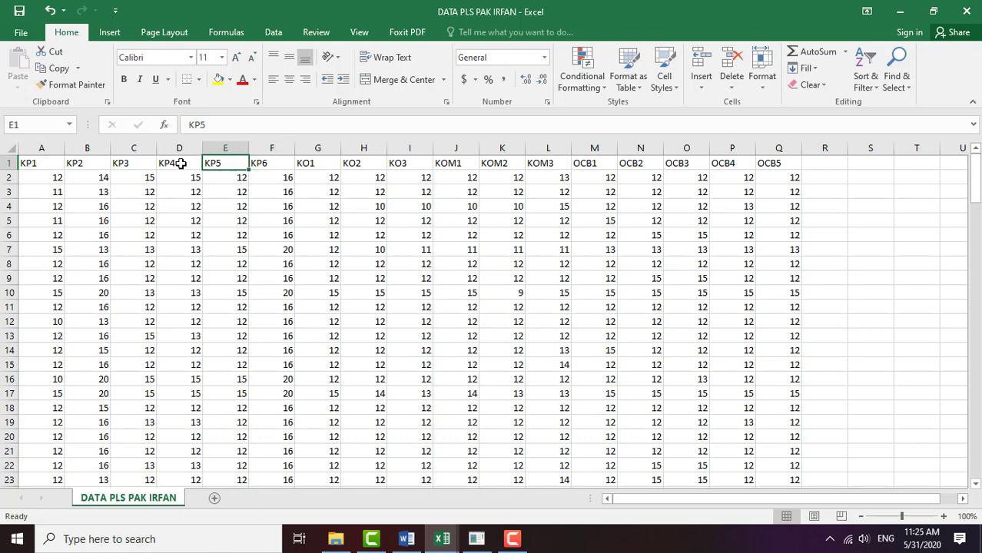
pyautogui.click(176, 162)
pyautogui.click(135, 162)
pyautogui.click(71, 162)
pyautogui.click(27, 163)
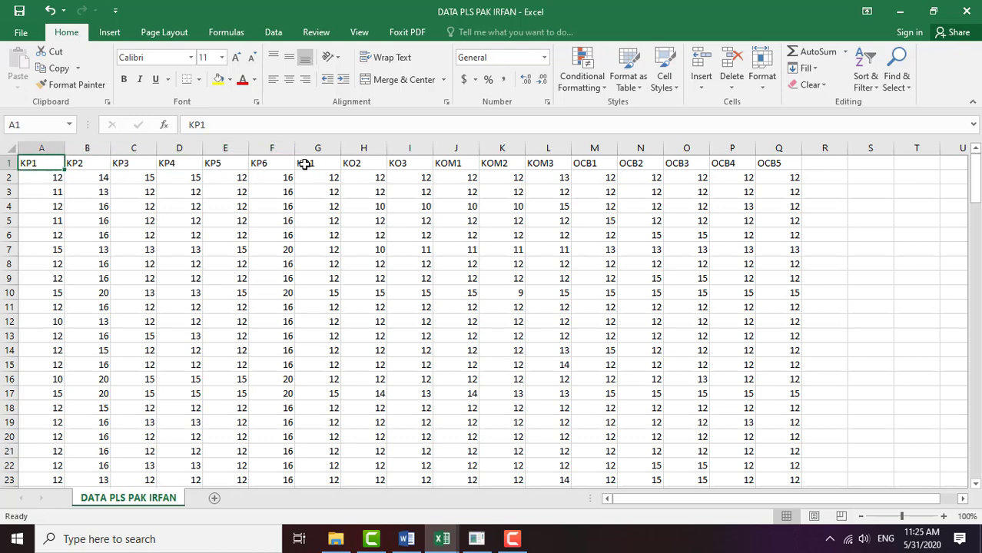
pyautogui.click(303, 161)
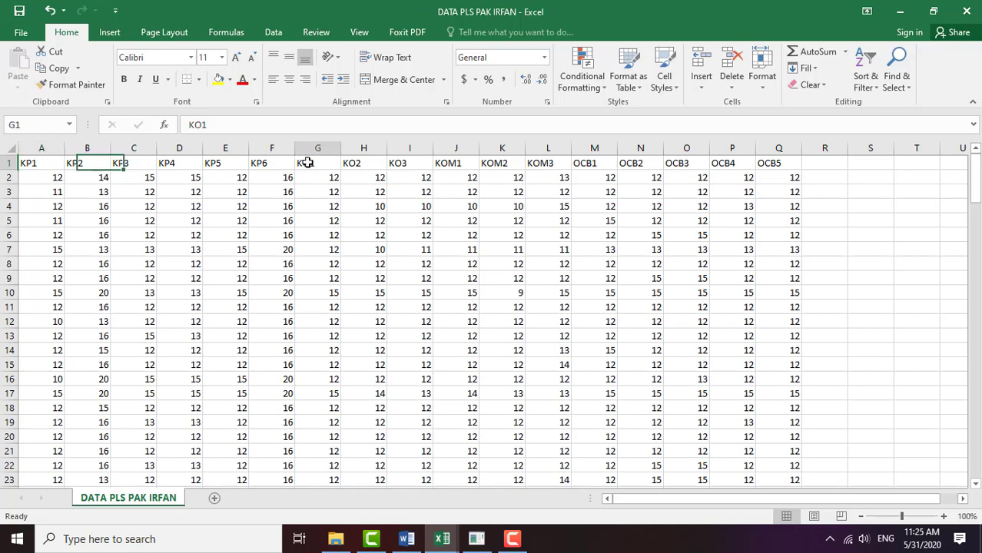
pyautogui.click(379, 166)
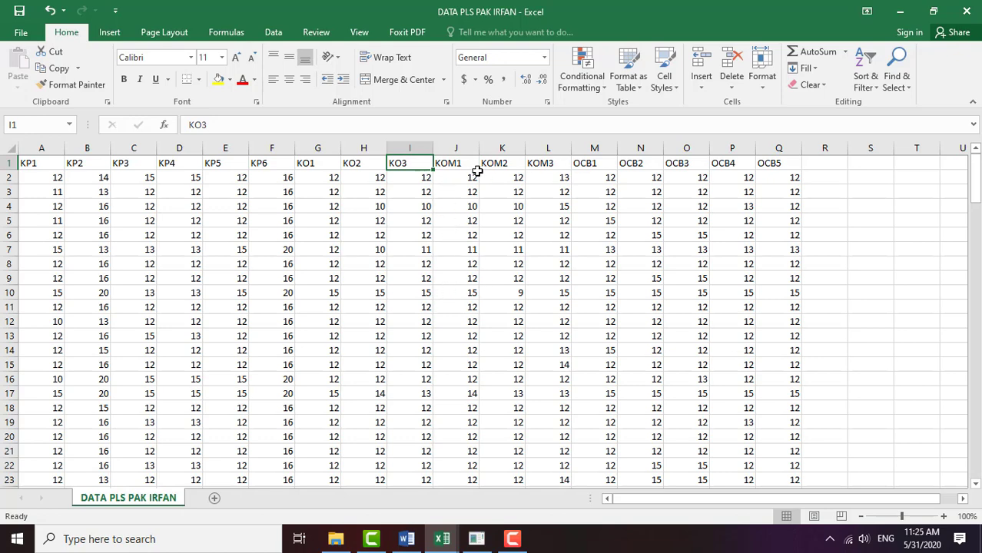
pyautogui.click(445, 164)
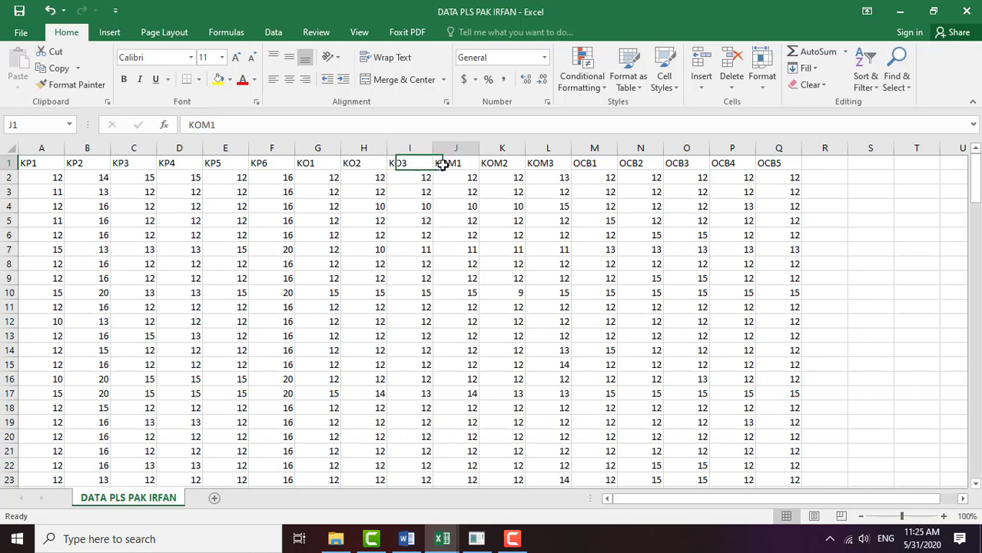
pyautogui.click(351, 163)
pyautogui.click(303, 161)
pyautogui.click(369, 179)
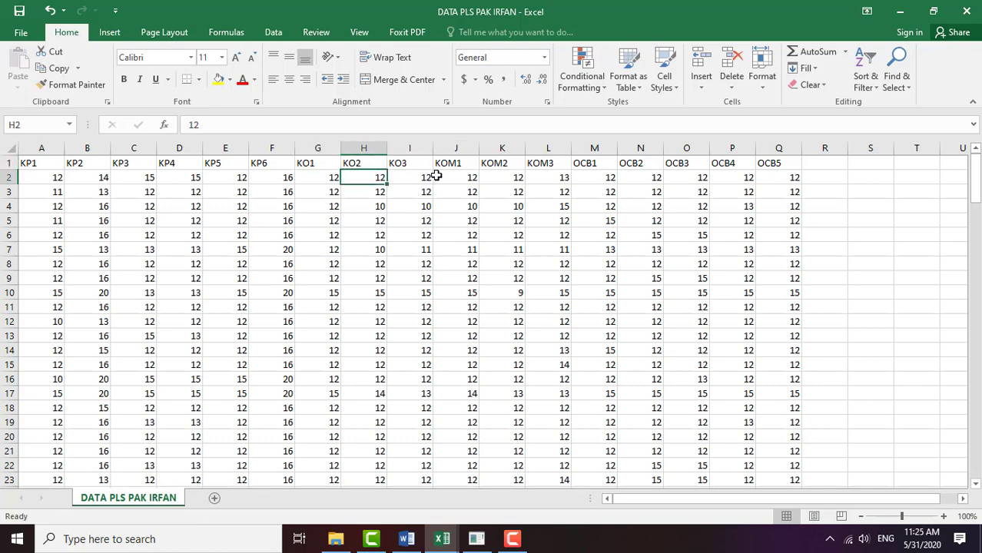
# Step: Compare the OCB sheet in the tabulation workbook with the OCB, KO and KOM headings in the PLS data workbook
pyautogui.moveTo(442, 539)
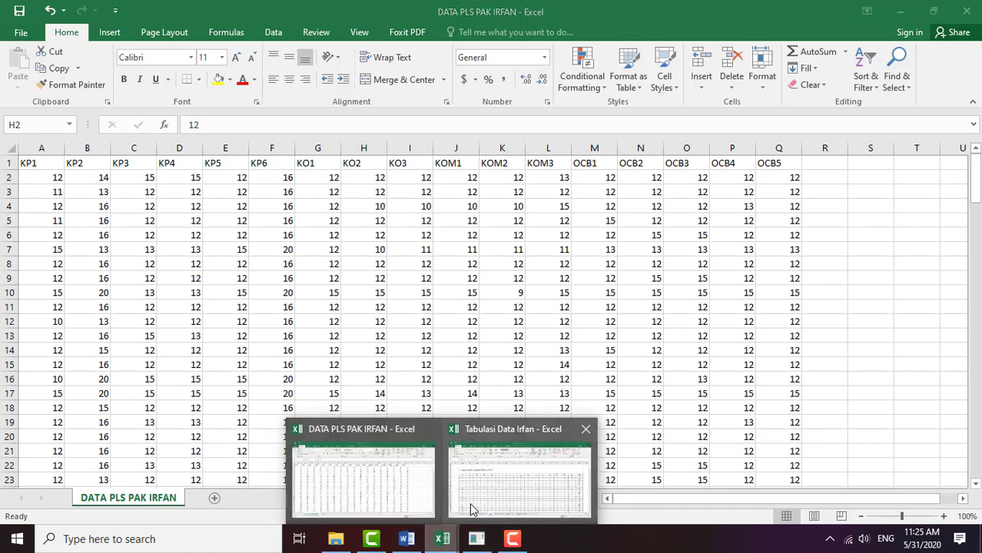
pyautogui.moveTo(470, 504)
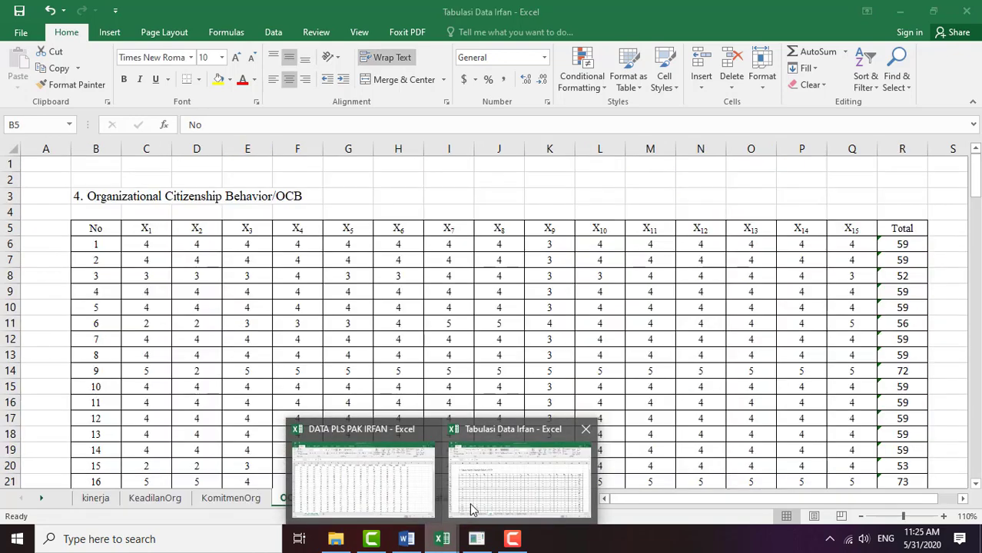
pyautogui.click(469, 502)
pyautogui.hotkey('ctrl', 'a')
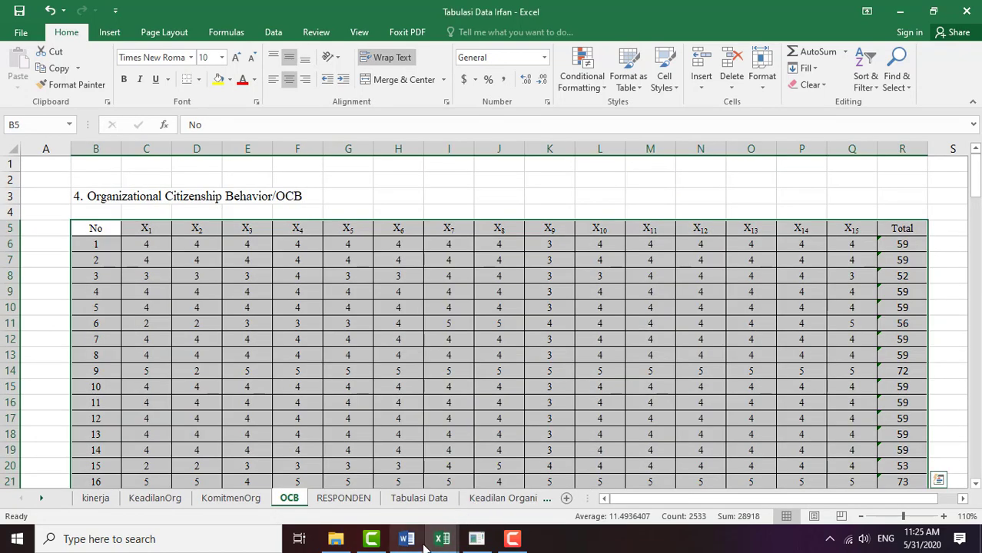
pyautogui.moveTo(442, 539)
pyautogui.click(397, 501)
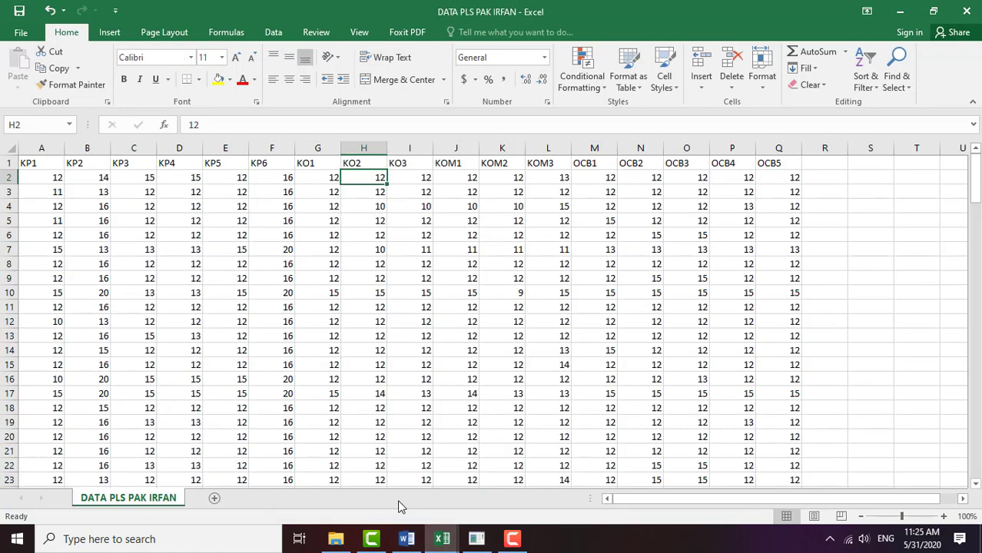
pyautogui.click(593, 166)
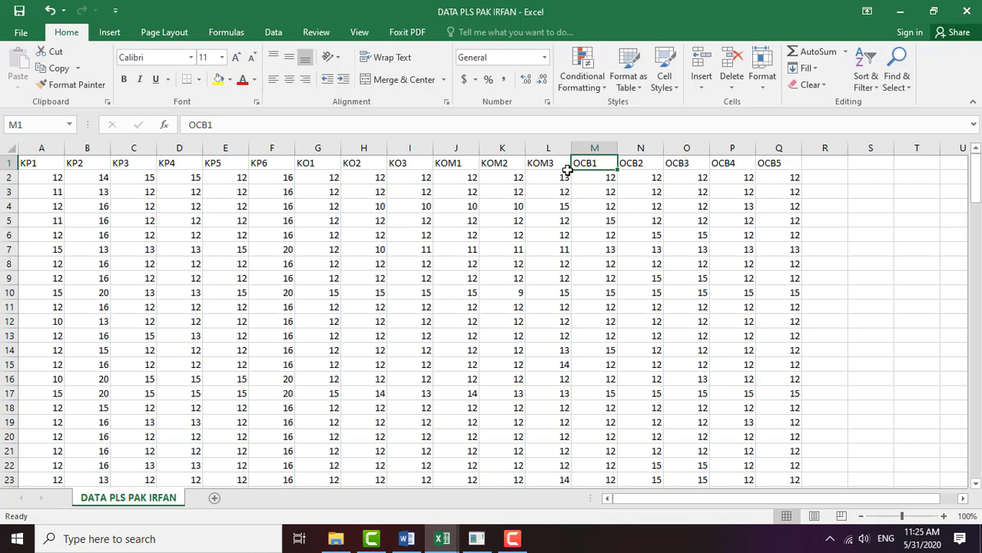
pyautogui.click(317, 164)
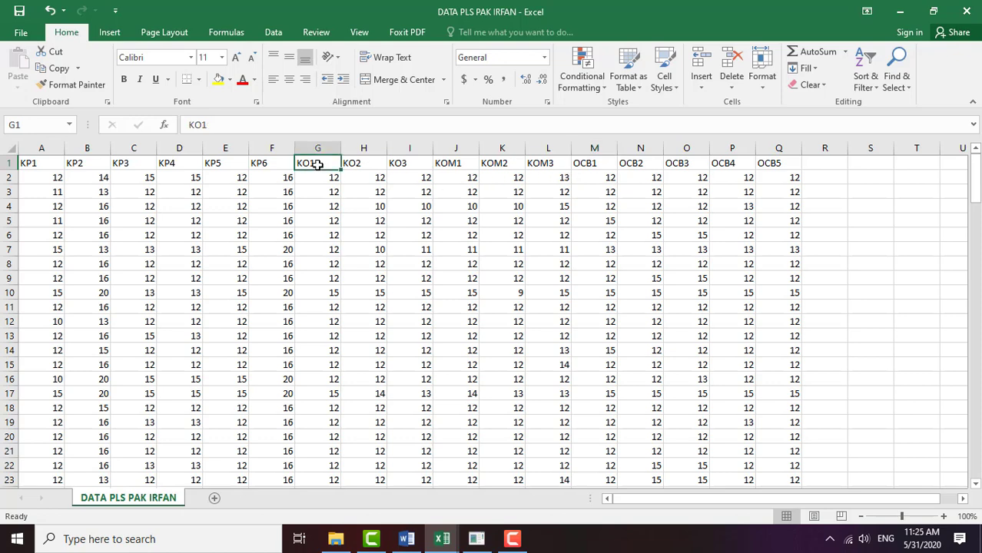
pyautogui.click(383, 166)
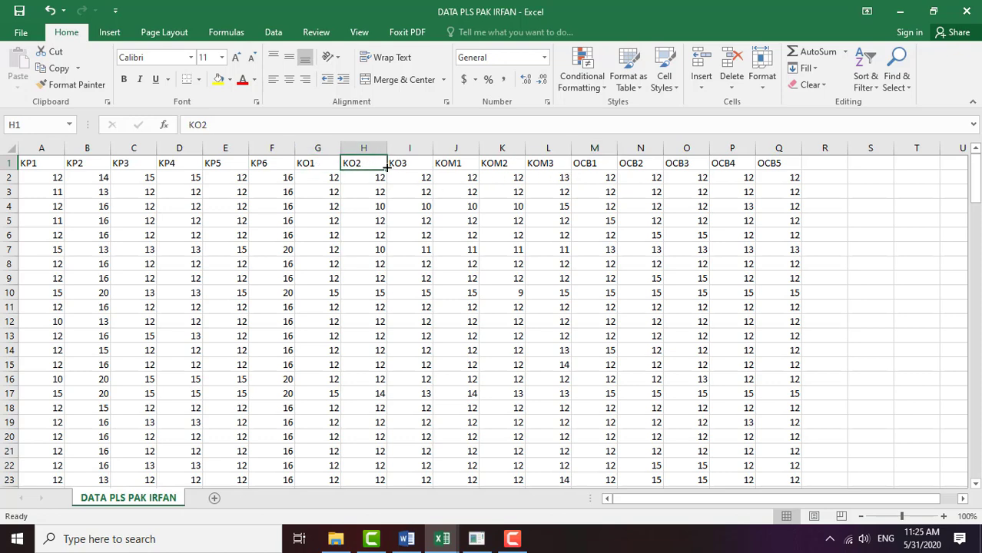
pyautogui.click(454, 167)
pyautogui.click(510, 164)
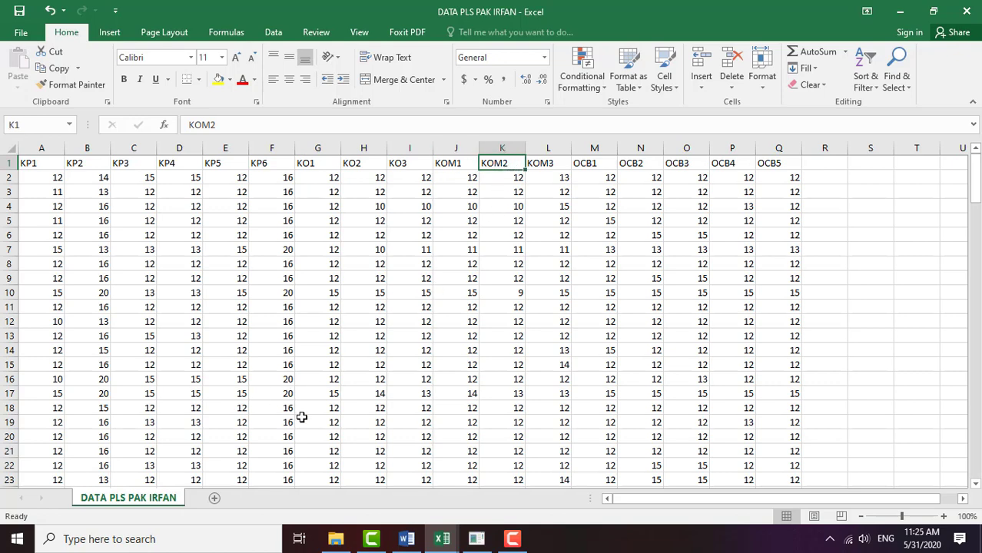
# Step: Close the PLS data workbook, keep the tabulation workbook open and show its KomitmenOrg sheet
pyautogui.click(964, 16)
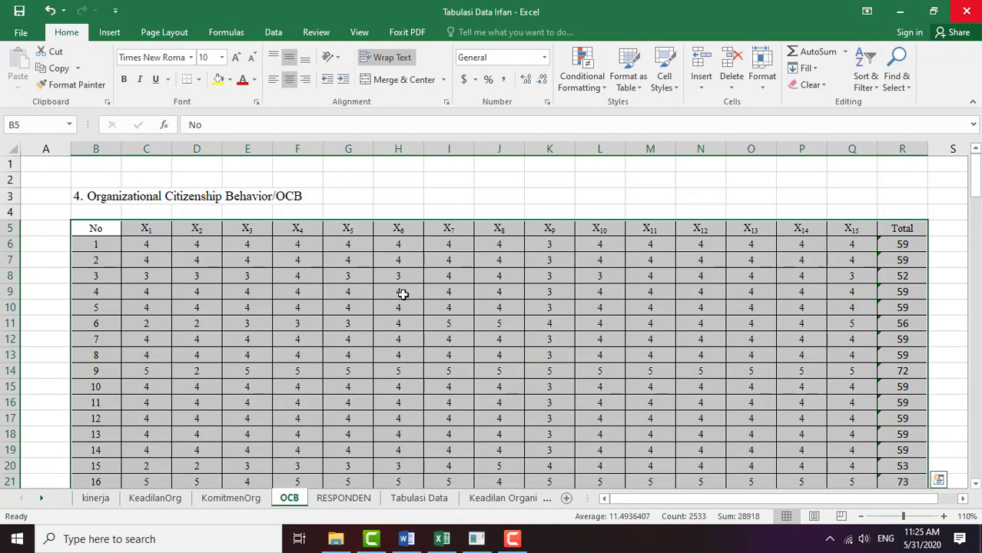
pyautogui.click(964, 11)
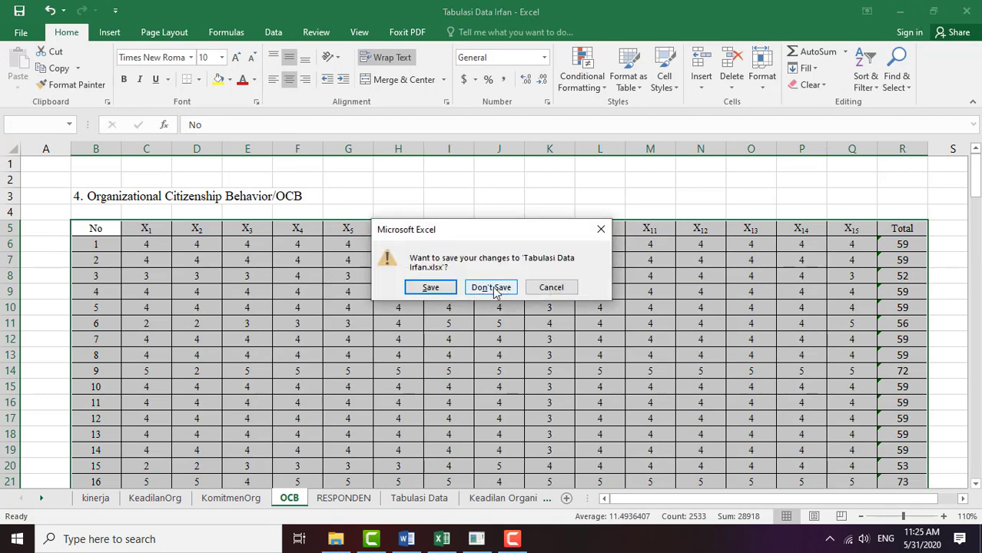
pyautogui.click(543, 290)
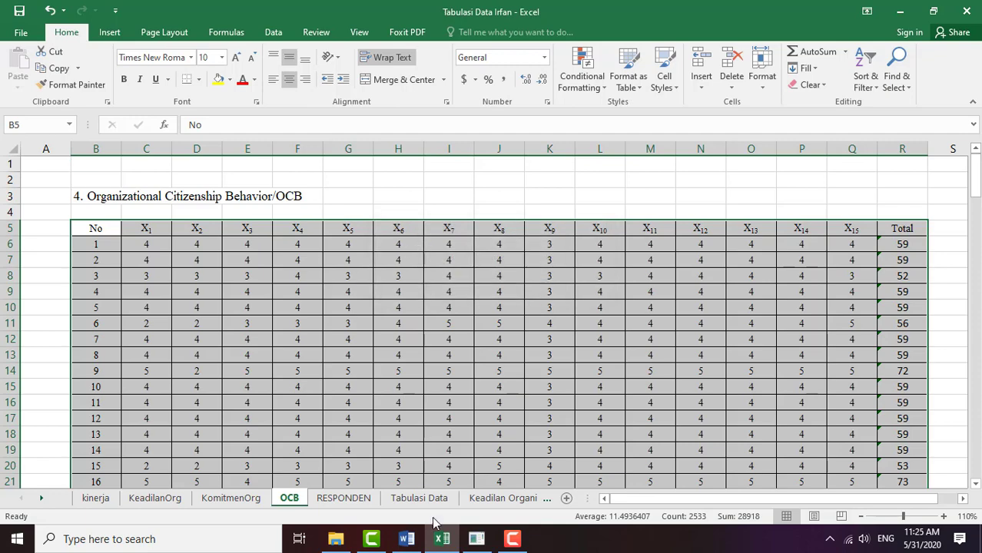
pyautogui.click(170, 498)
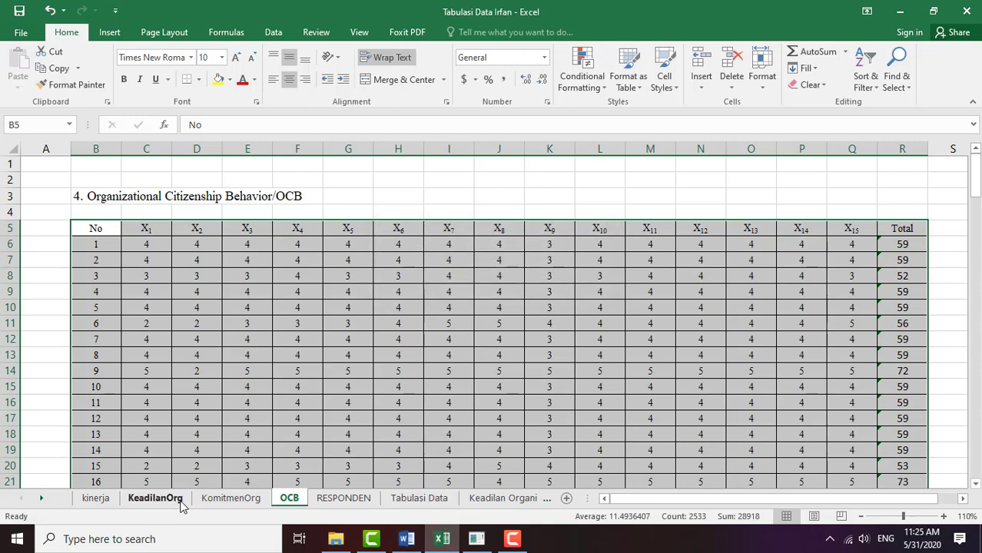
pyautogui.click(199, 499)
pyautogui.hotkey('ctrl', 'a')
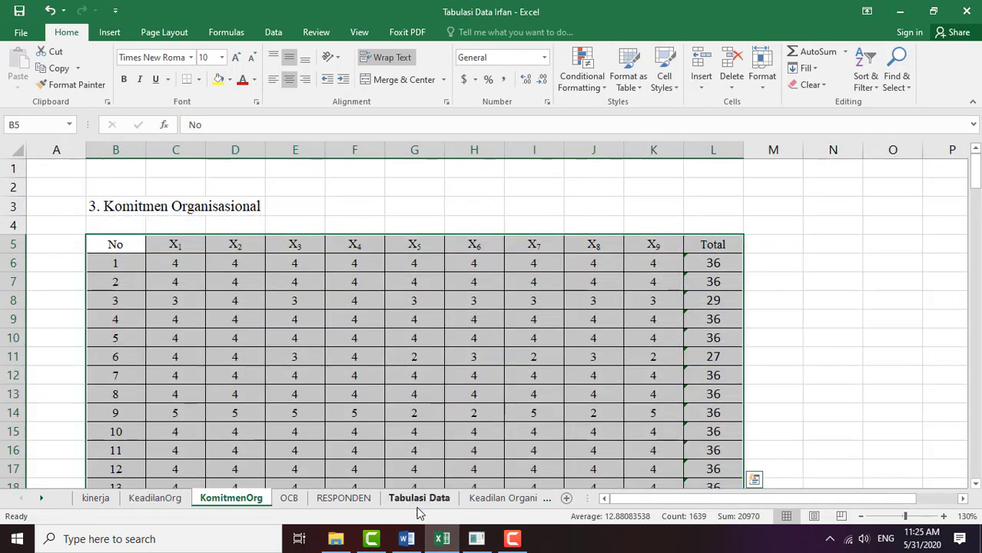
# Step: Switch to SmartPLS and create a new project named "PROJEK" followed by the owner's first name and "1"
pyautogui.click(482, 541)
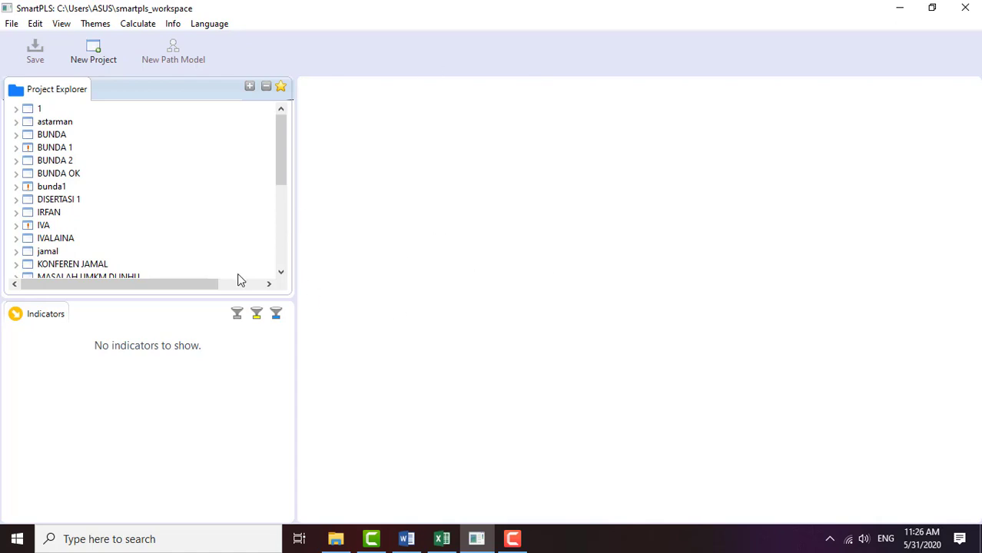
pyautogui.click(91, 53)
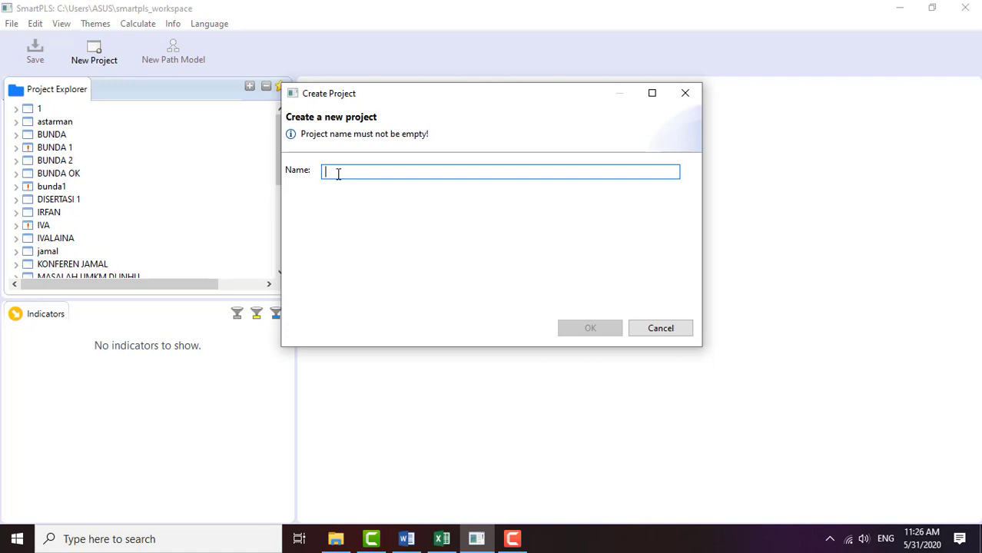
pyautogui.write('P')
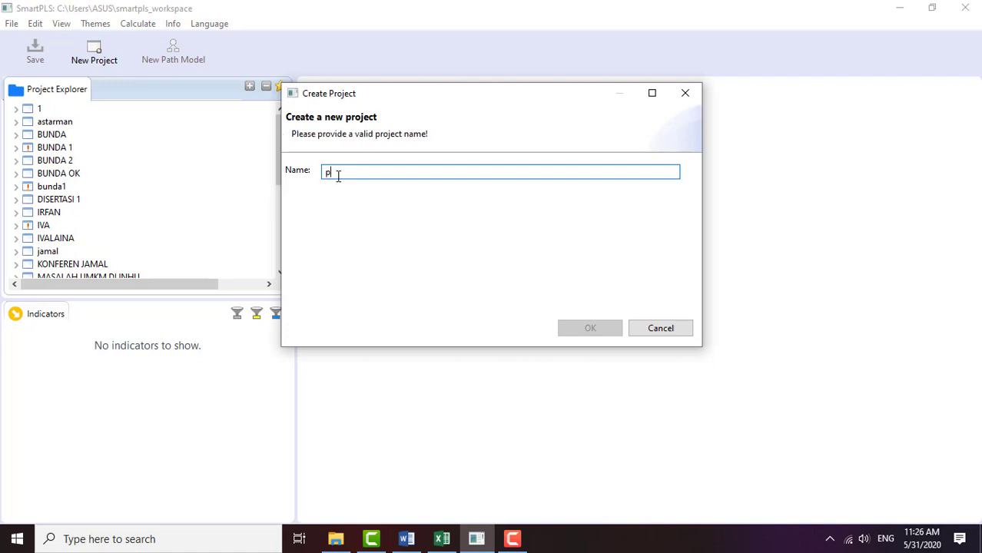
pyautogui.press('BackSpace')
pyautogui.write('PROJEK TOMY 1')
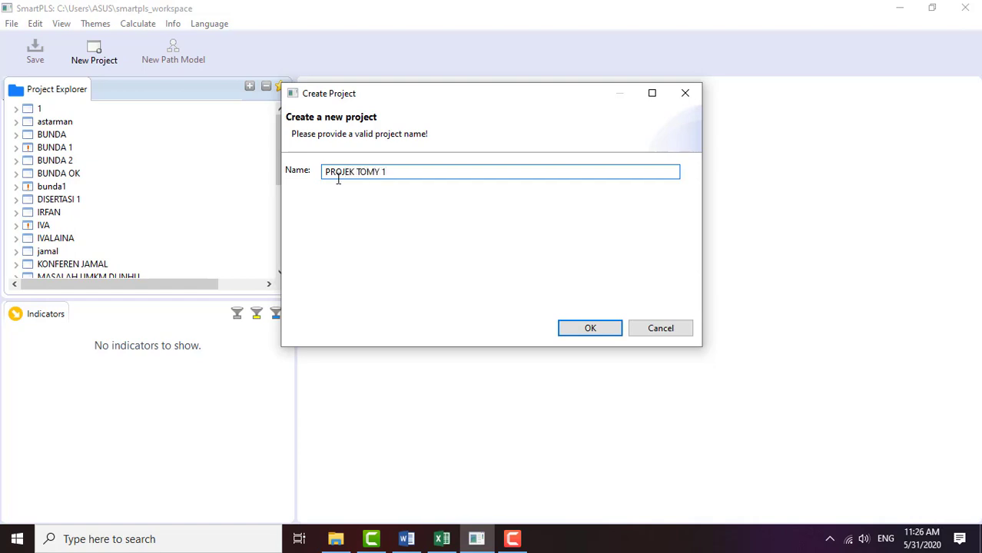
pyautogui.click(581, 329)
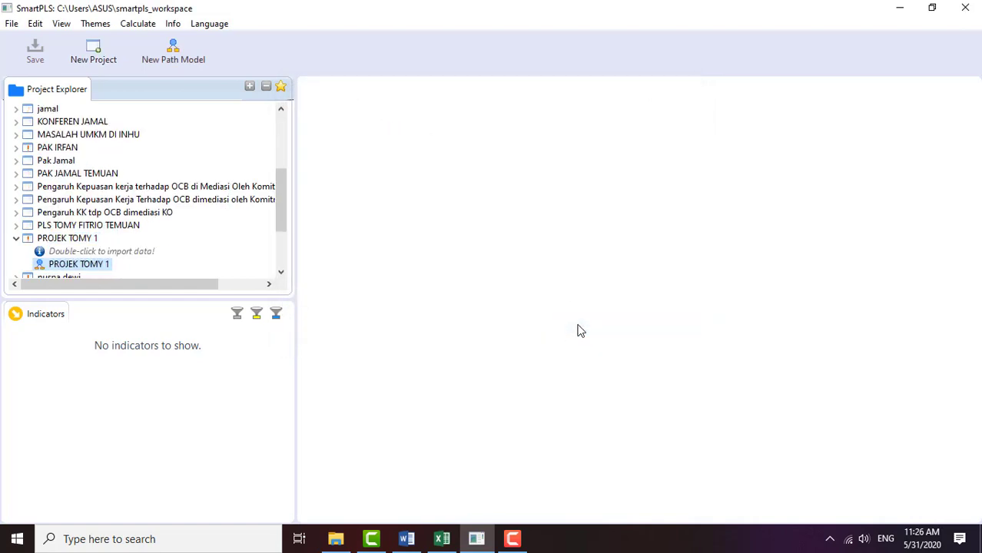
# Step: Import the PLS data CSV file from its Hasil PLS folder into the new project, keeping the suggested data name
pyautogui.moveTo(285, 228); pyautogui.dragTo(283, 239)
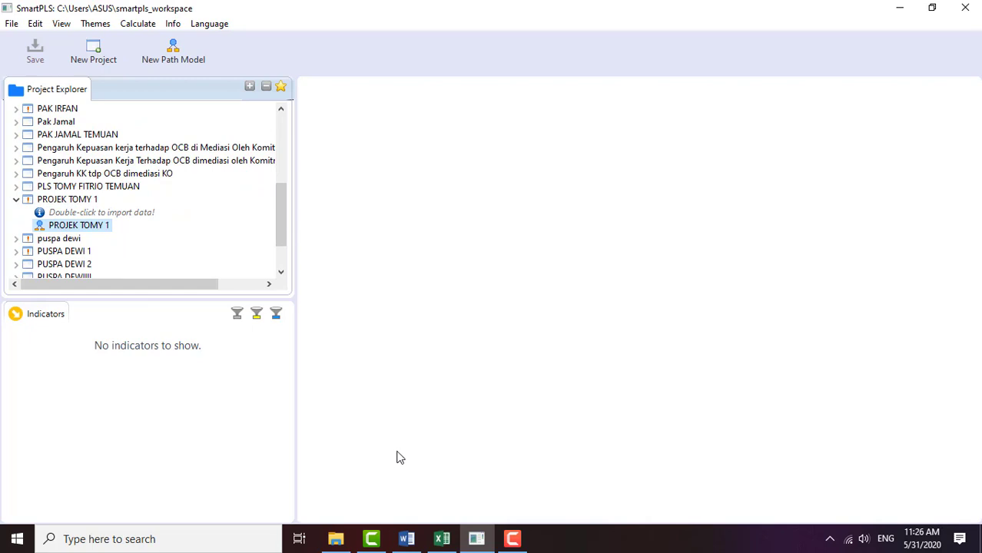
pyautogui.doubleClick(132, 215)
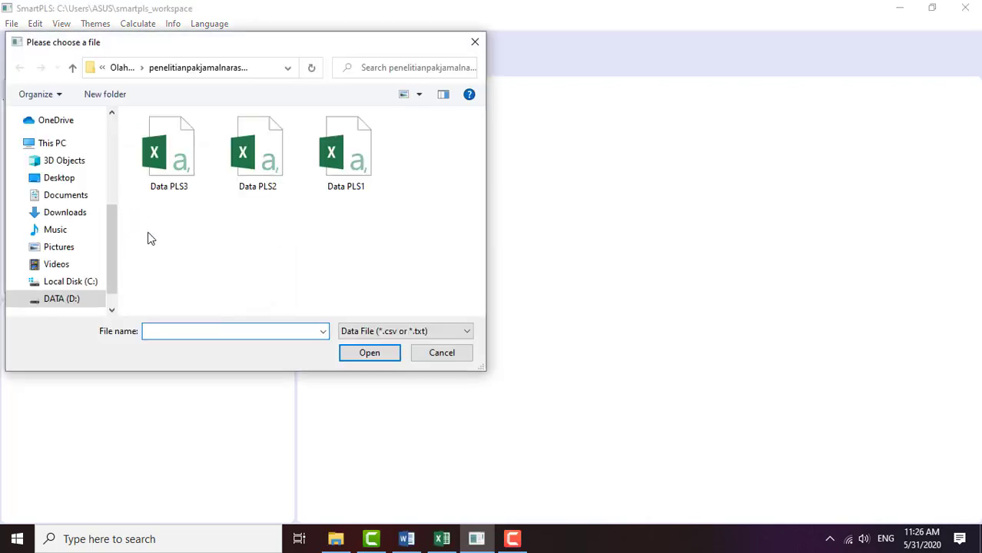
pyautogui.click(73, 68)
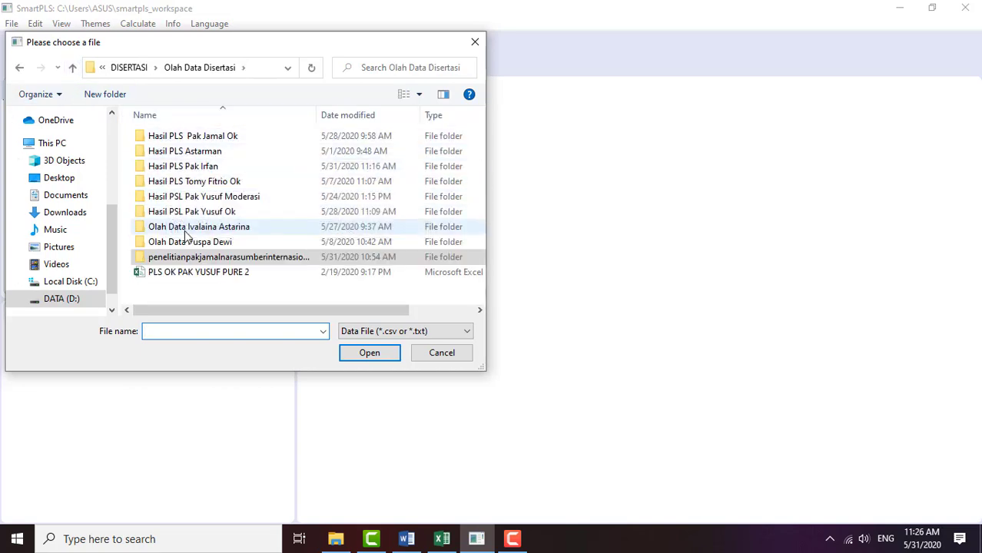
pyautogui.doubleClick(189, 167)
pyautogui.doubleClick(178, 139)
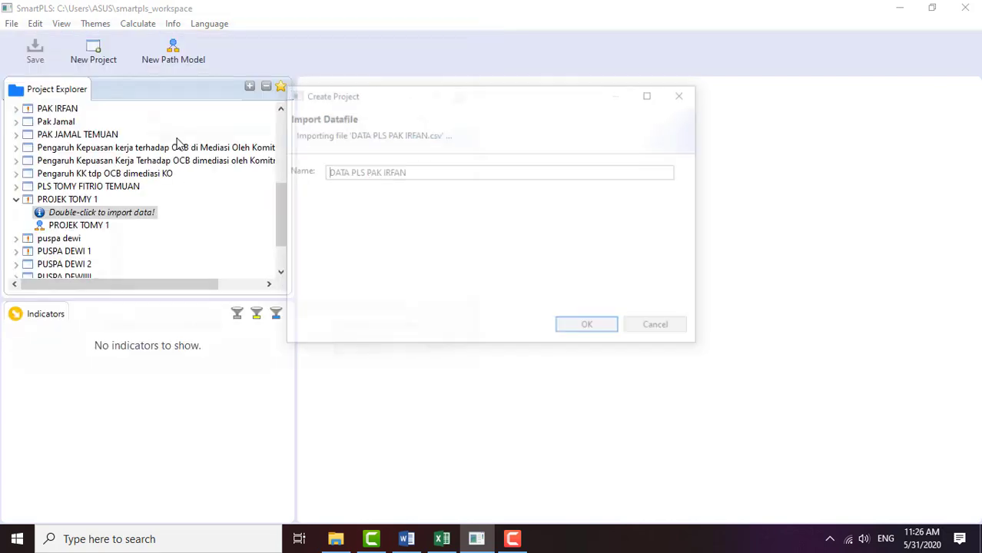
pyautogui.click(576, 330)
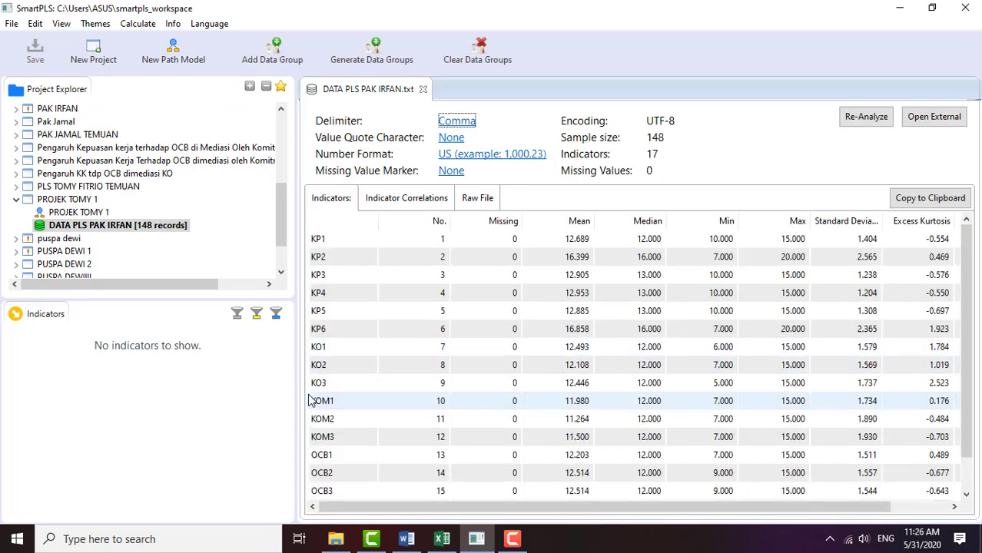
# Step: Look over the imported indicators from KP1 to OCB5 and open the project's empty path model
pyautogui.scroll(-1, 471, 267)
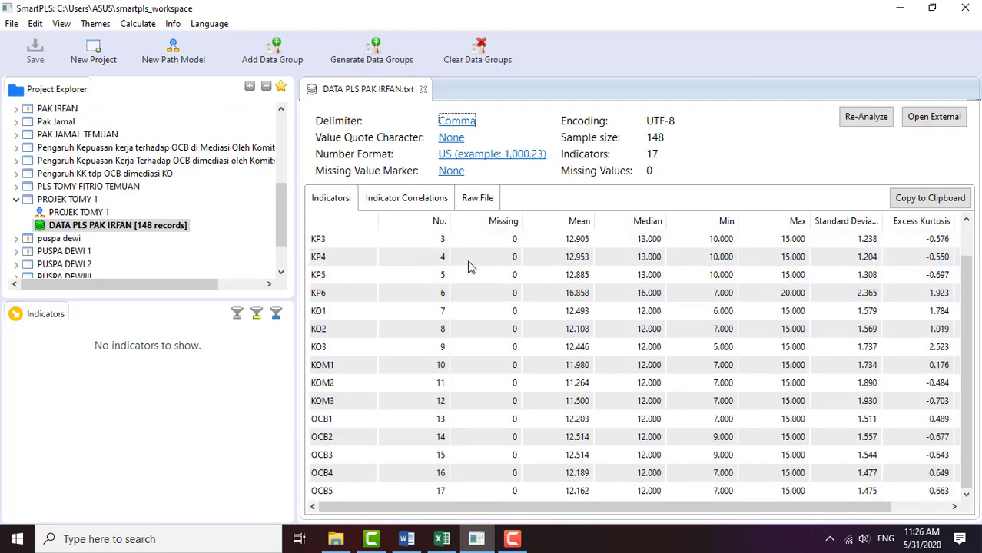
pyautogui.scroll(1, 467, 262)
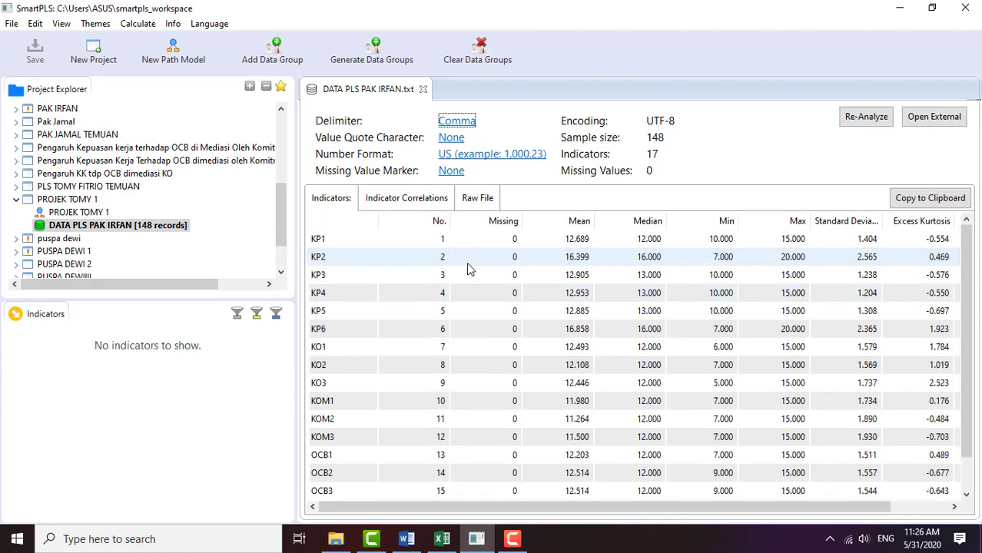
pyautogui.click(94, 217)
pyautogui.doubleClick(87, 216)
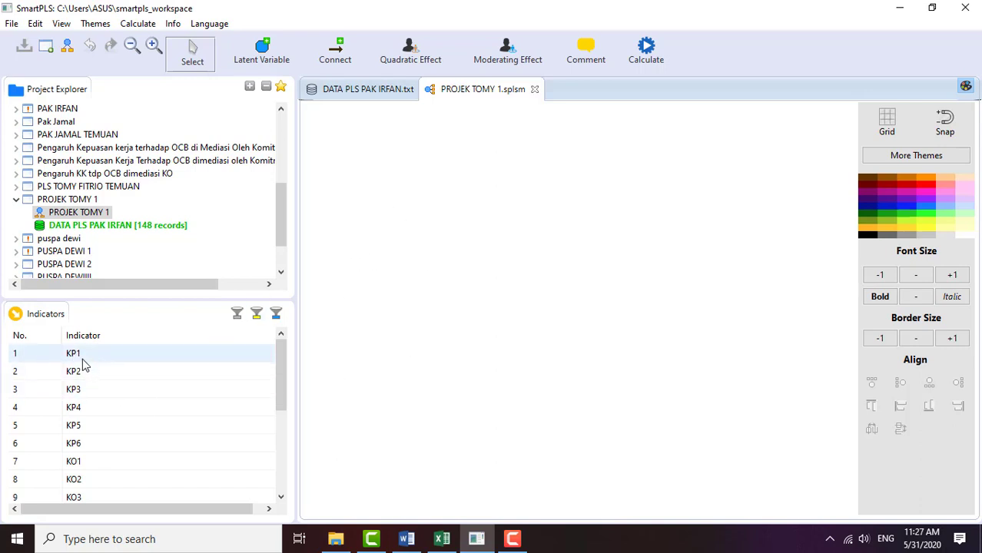
pyautogui.moveTo(83, 359); pyautogui.dragTo(422, 257)
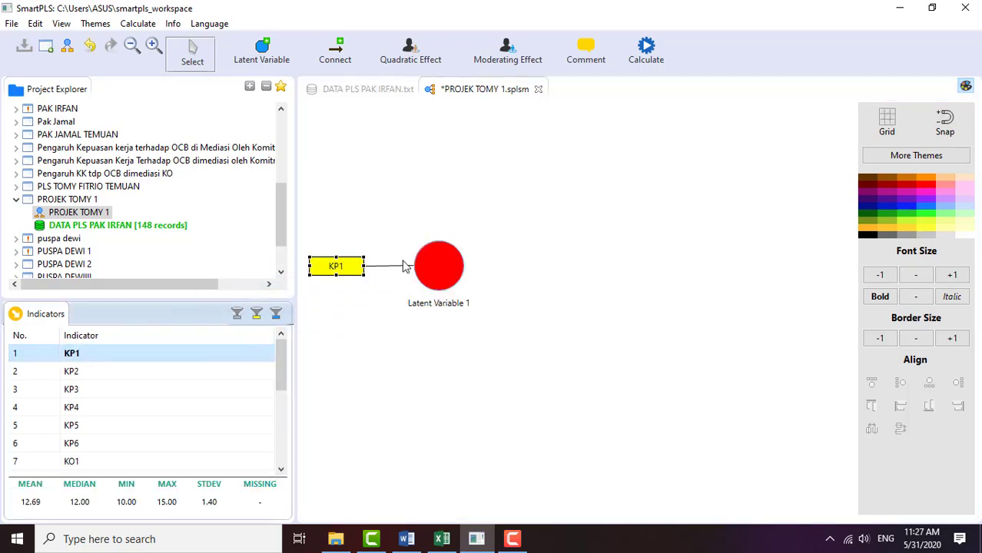
pyautogui.moveTo(73, 373); pyautogui.dragTo(422, 332)
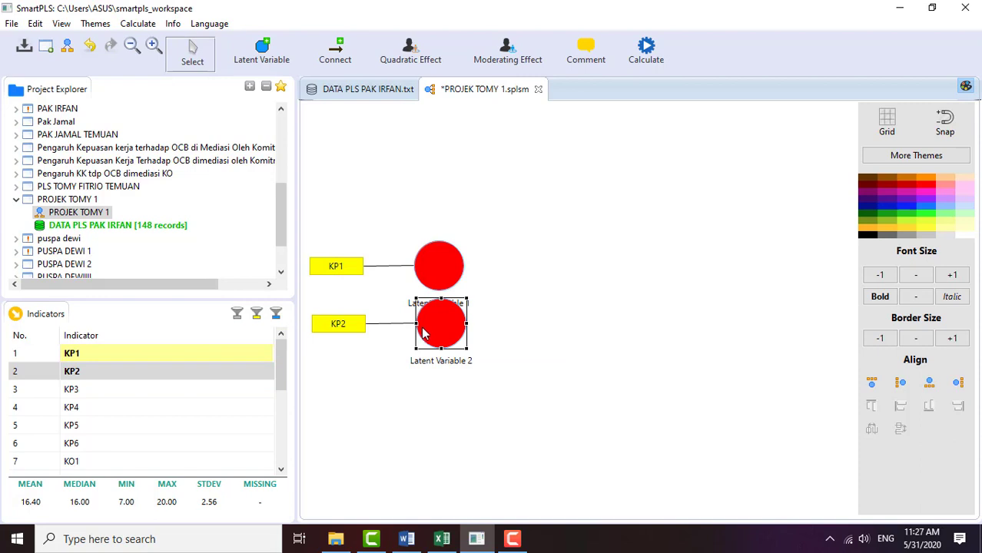
pyautogui.press('Delete')
pyautogui.click(428, 285)
pyautogui.press('Delete')
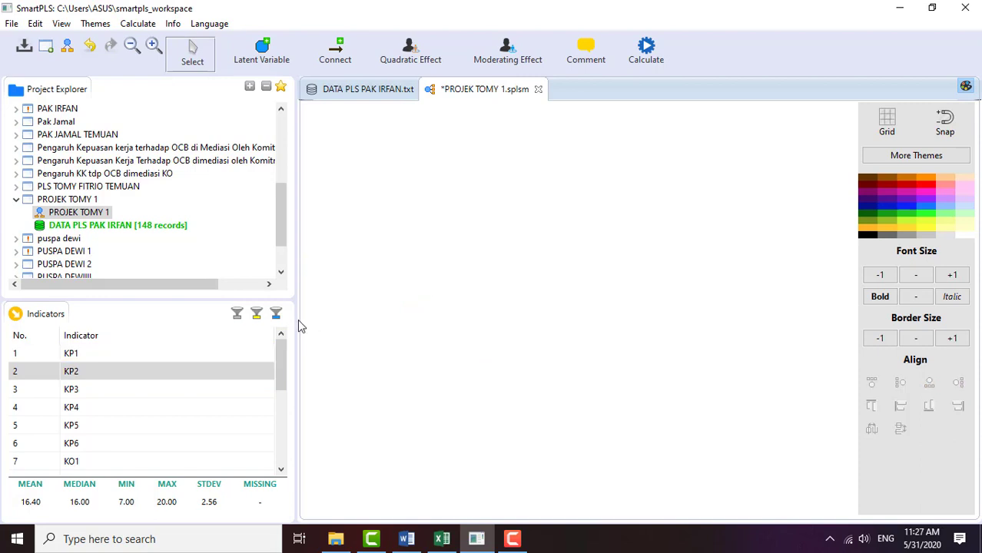
# Step: Add indicators KP1 to KP6 together as one latent variable on the right side of the path model
pyautogui.click(69, 355)
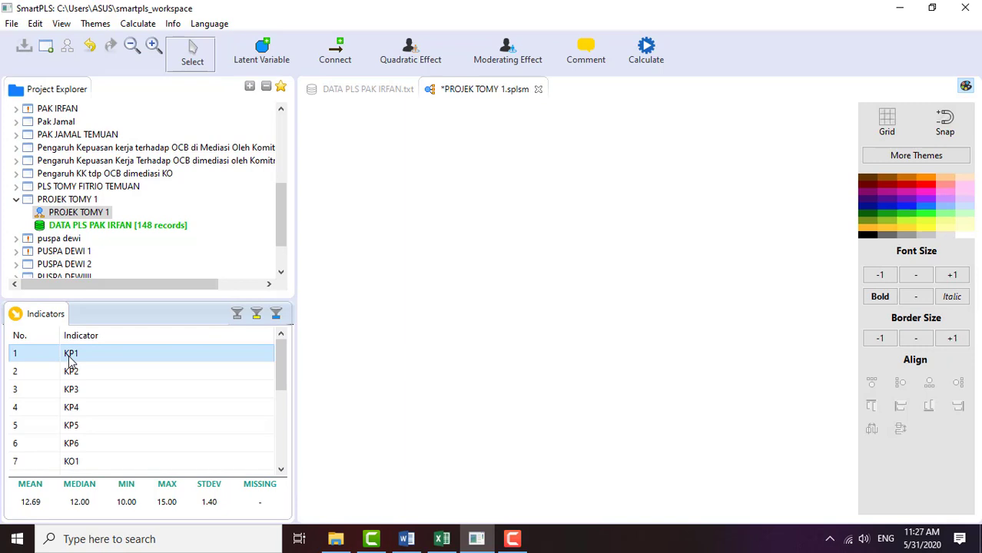
pyautogui.hotkey('shift', 'Down')
pyautogui.hotkey('shift', 'Down')
pyautogui.hotkey('shift', 'Down')
pyautogui.hotkey('shift', 'Down')
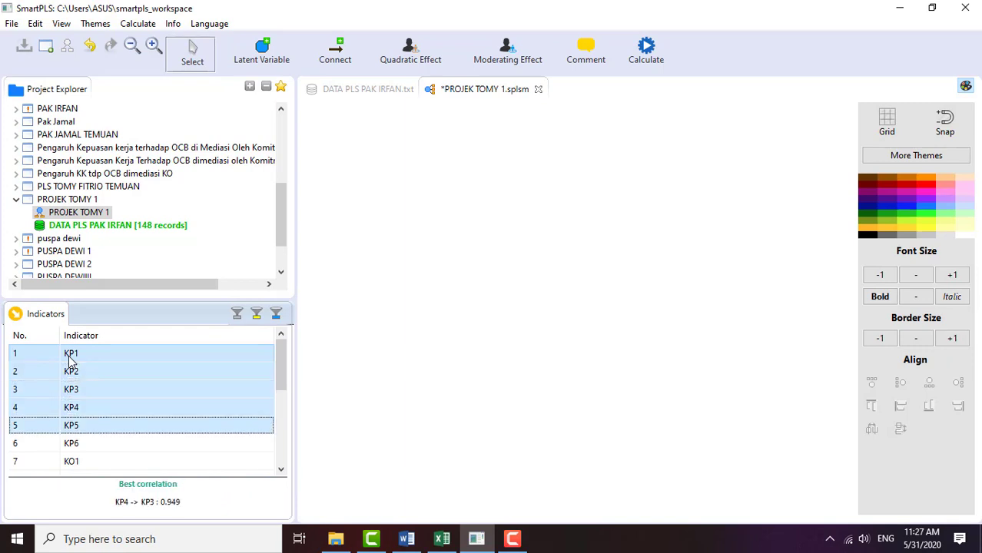
pyautogui.hotkey('shift', 'Down')
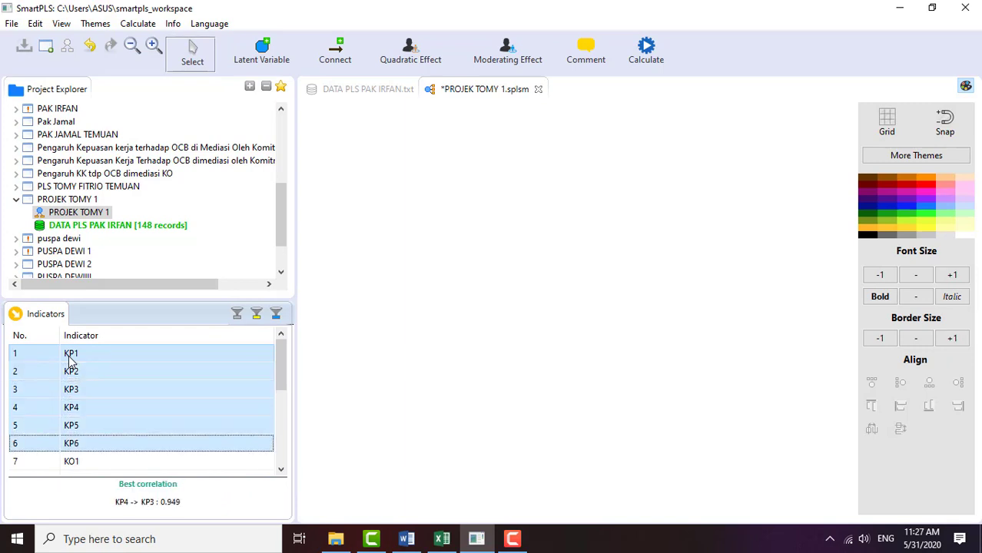
pyautogui.moveTo(119, 374); pyautogui.dragTo(720, 307)
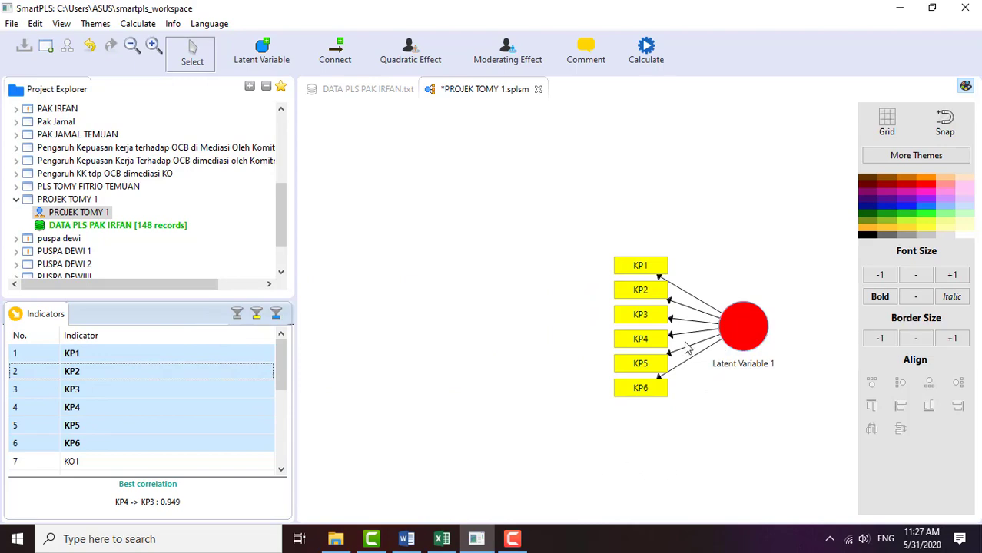
# Step: Align the KP indicators to the right of their latent variable and shift the construct slightly left so they fit the canvas
pyautogui.rightClick(734, 338)
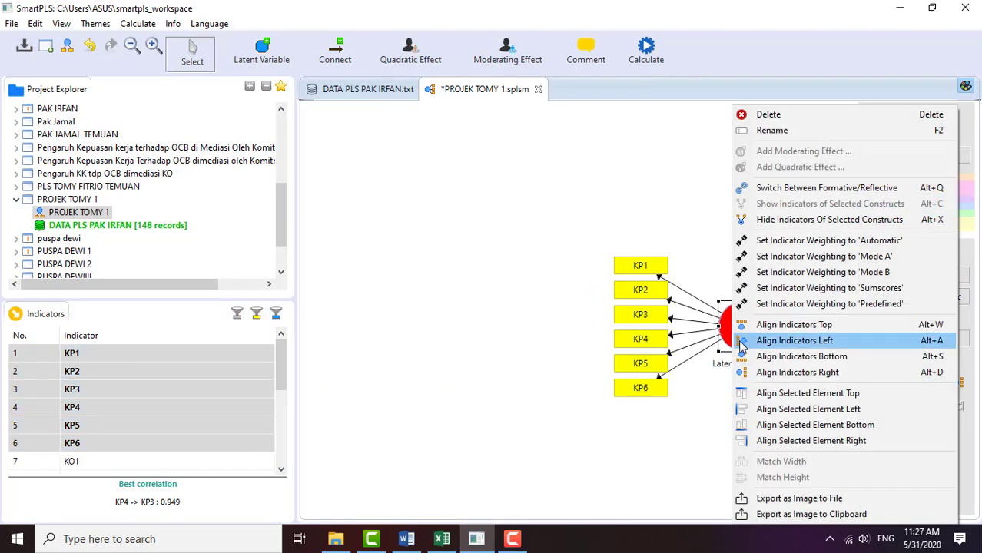
pyautogui.click(784, 373)
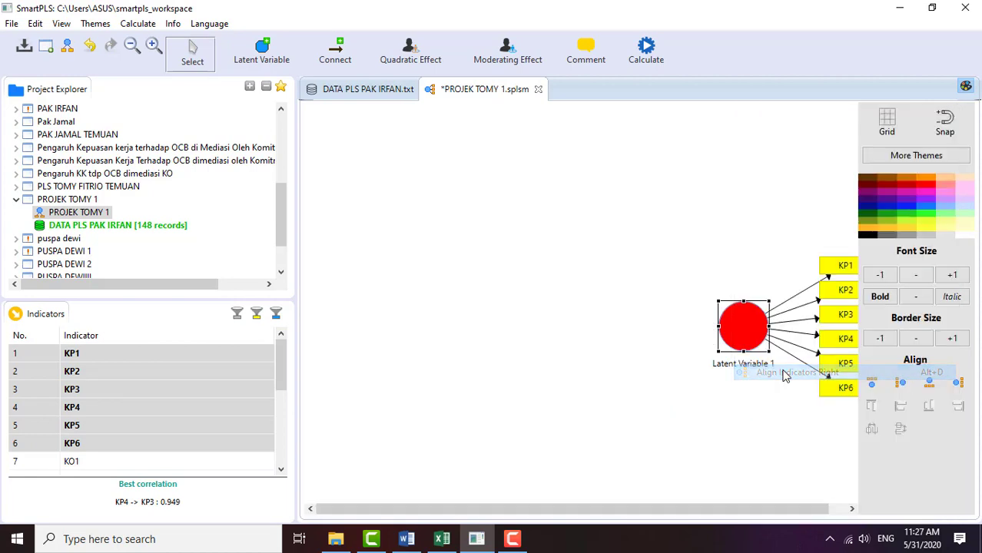
pyautogui.moveTo(731, 342); pyautogui.dragTo(718, 343)
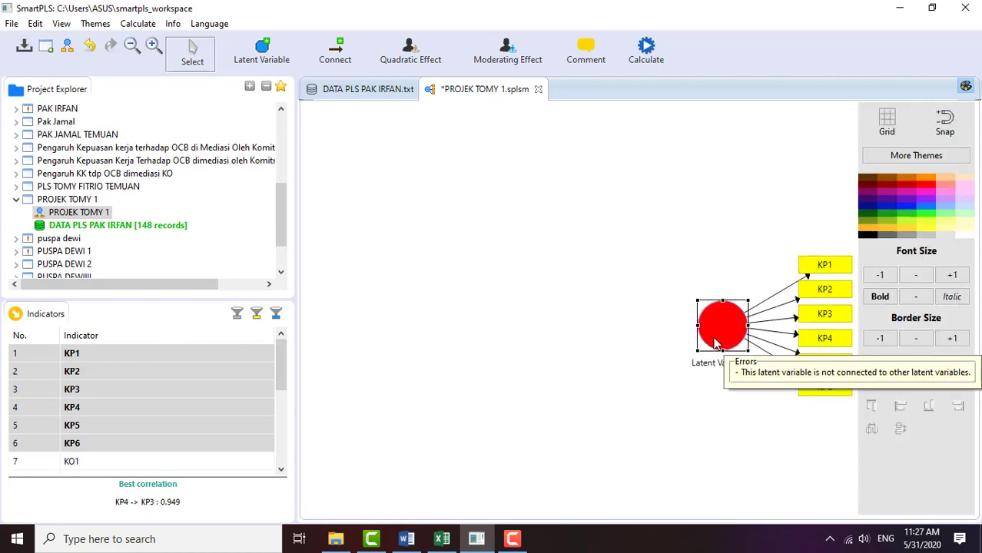
# Step: Add indicators KO1 to KO3 together as a second latent variable on the left side of the path model
pyautogui.click(279, 470)
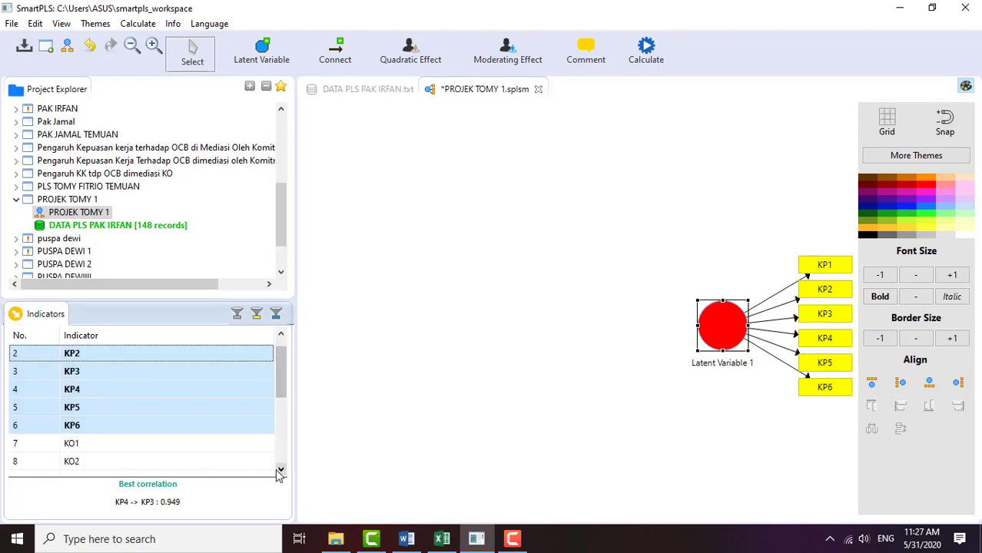
pyautogui.click(48, 443)
pyautogui.hotkey('shift', 'Down')
pyautogui.hotkey('shift', 'Down')
pyautogui.hotkey('shift', 'Down')
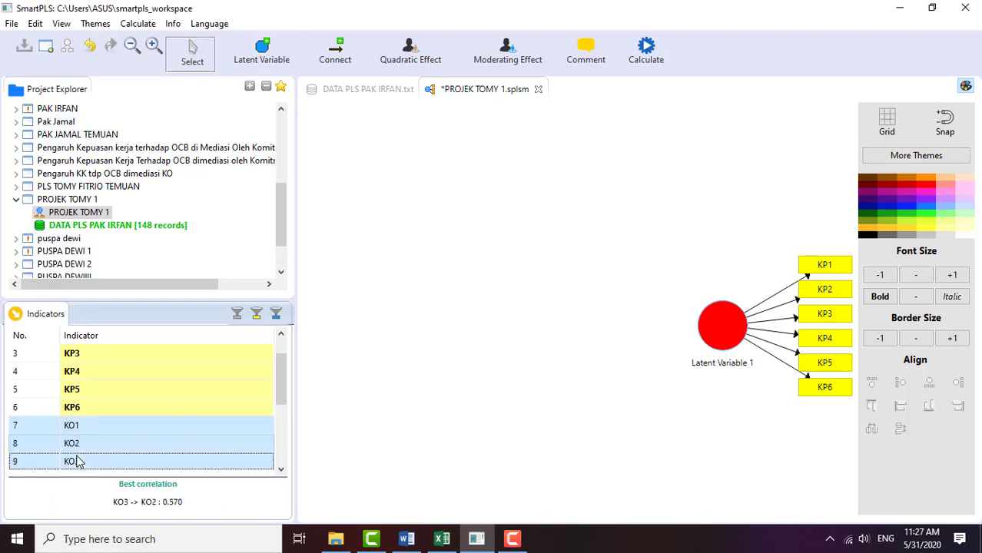
pyautogui.hotkey('shift', 'Up')
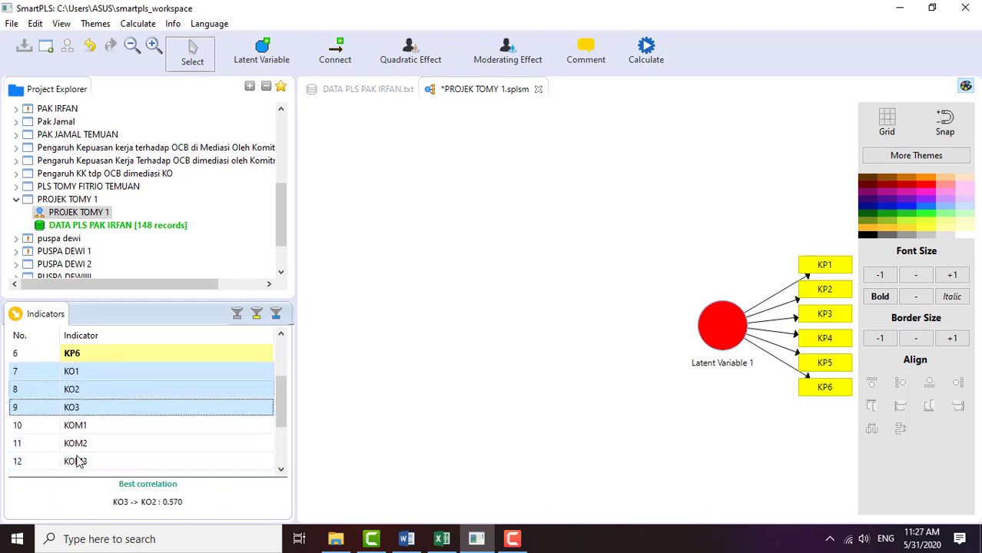
pyautogui.moveTo(95, 405); pyautogui.dragTo(431, 334)
pyautogui.click(422, 430)
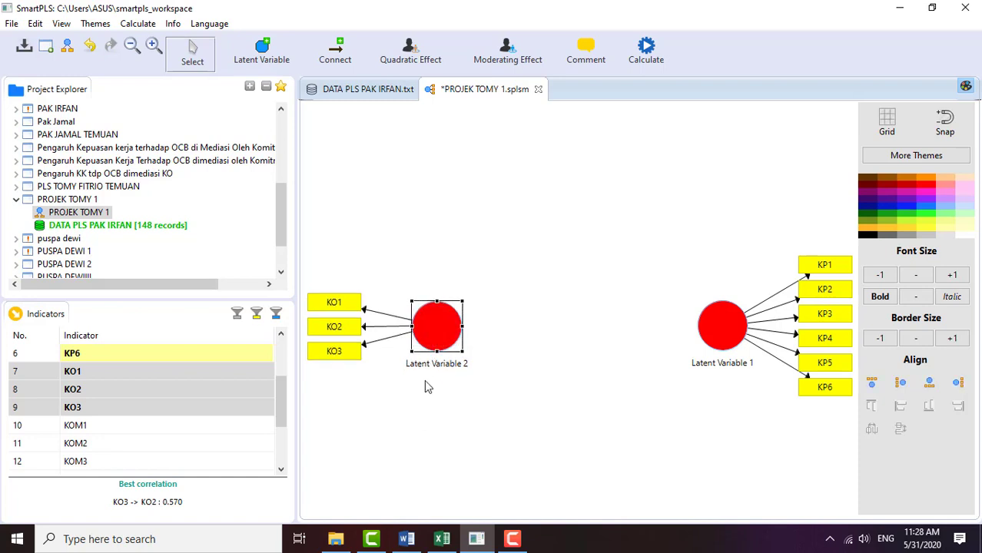
# Step: Add indicators KOM1 to KOM3 together as a third latent variable in the upper middle of the path model
pyautogui.click(71, 430)
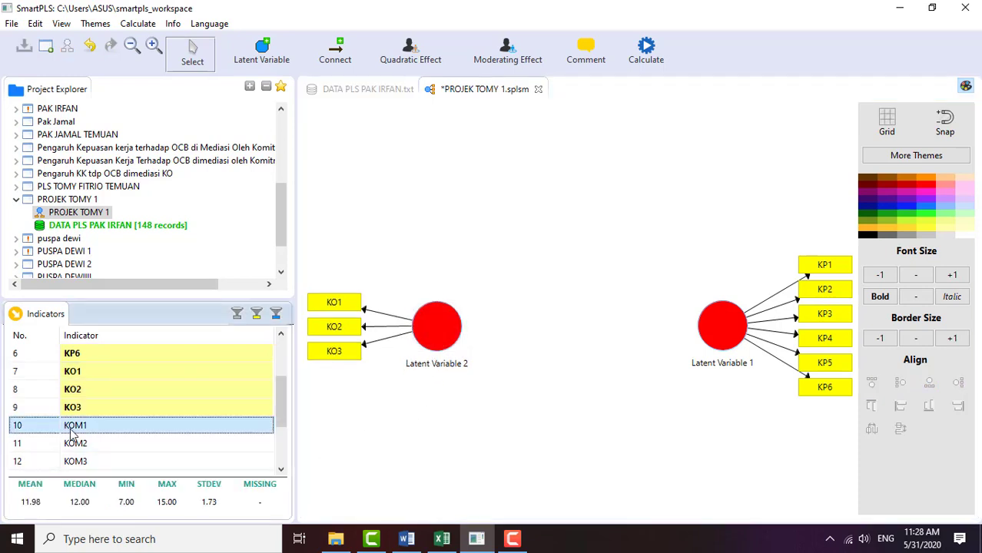
pyautogui.hotkey('shift', 'Down')
pyautogui.hotkey('shift', 'Down')
pyautogui.hotkey('shift', 'Down')
pyautogui.hotkey('shift', 'Up')
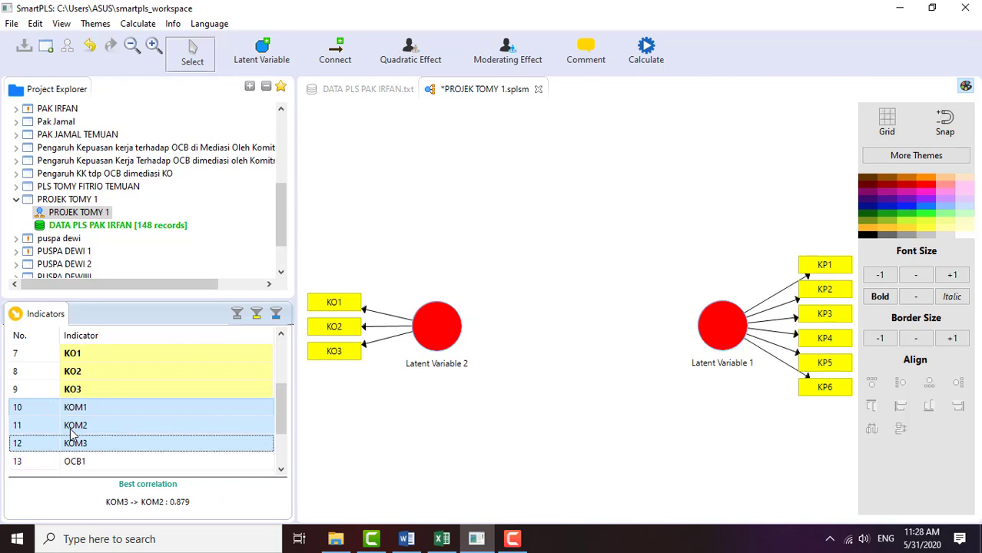
pyautogui.moveTo(71, 435); pyautogui.dragTo(570, 180)
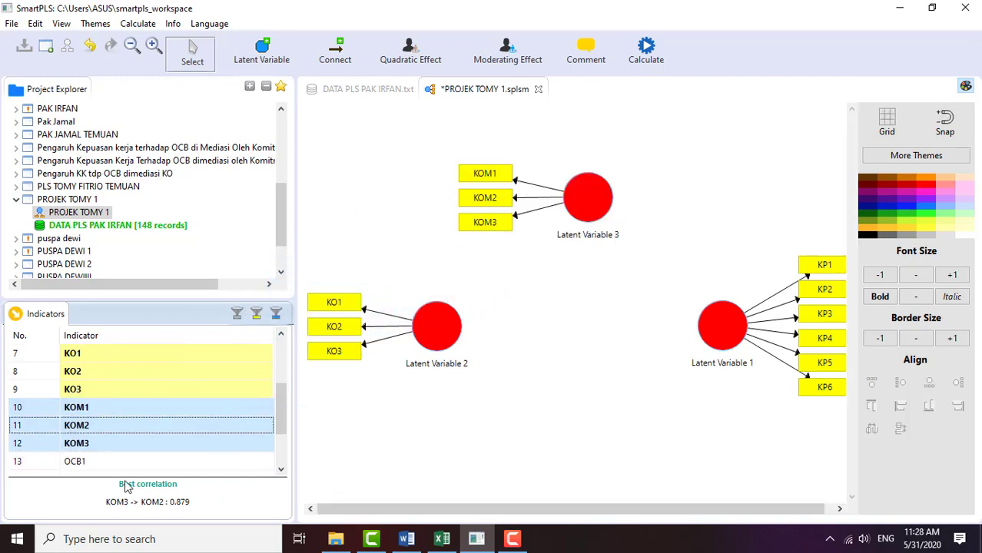
# Step: Add indicators OCB1 to OCB5 as a fourth latent variable in the lower middle of the model and move it up and left
pyautogui.click(75, 463)
pyautogui.hotkey('shift', 'Down')
pyautogui.hotkey('shift', 'Down')
pyautogui.hotkey('shift', 'Down')
pyautogui.hotkey('shift', 'Down')
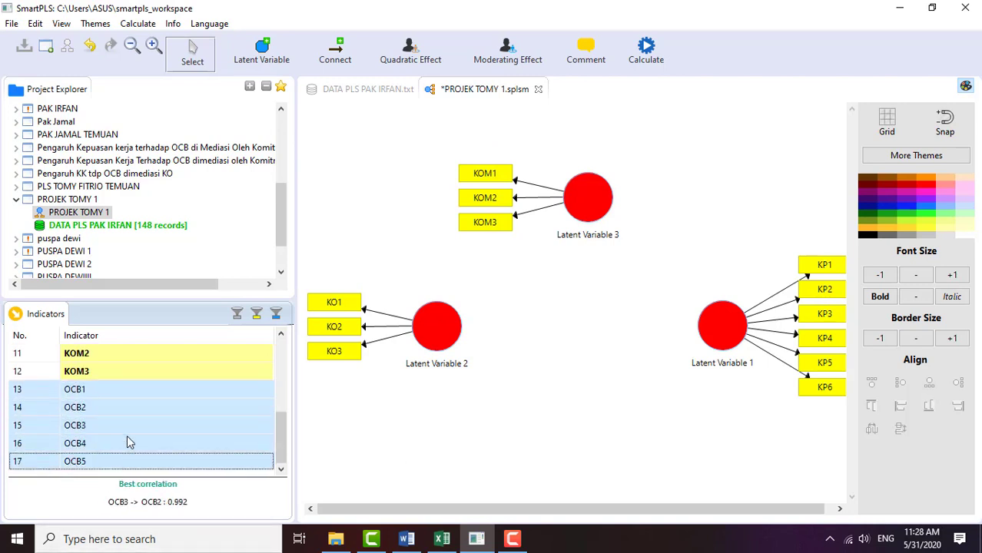
pyautogui.moveTo(128, 442); pyautogui.dragTo(592, 453)
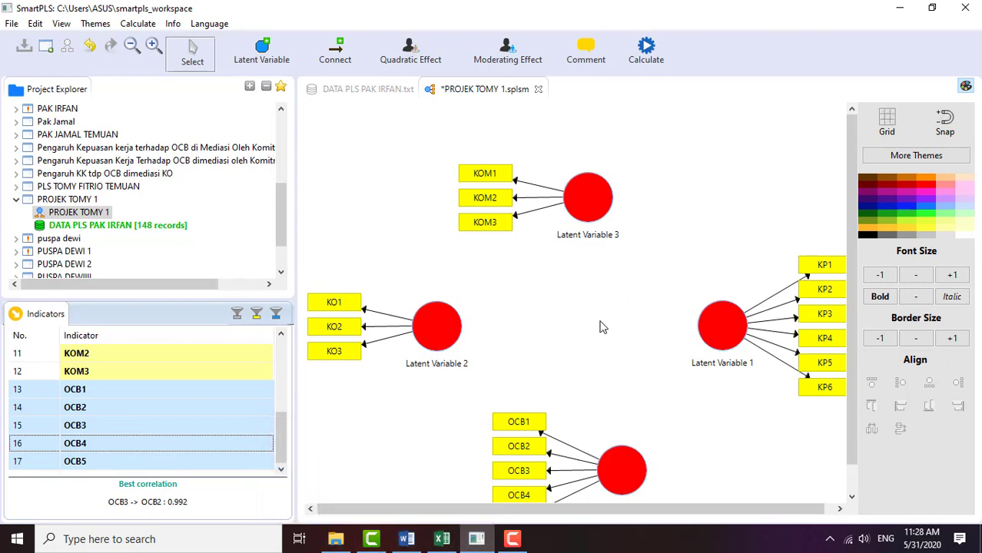
pyautogui.moveTo(604, 465); pyautogui.dragTo(572, 420)
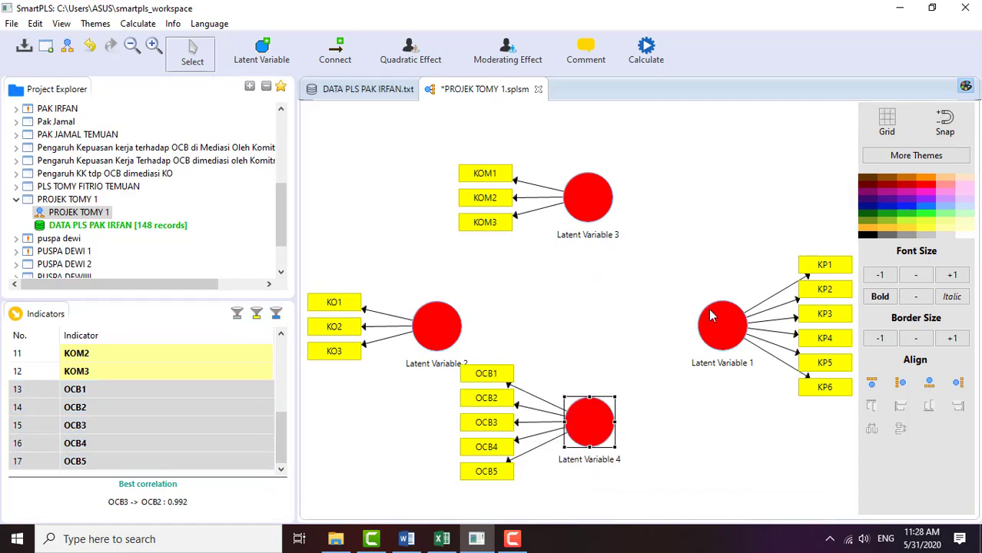
# Step: Shift the KOM latent variable slightly left and align its indicators above it
pyautogui.moveTo(591, 219); pyautogui.dragTo(579, 218)
pyautogui.rightClick(581, 218)
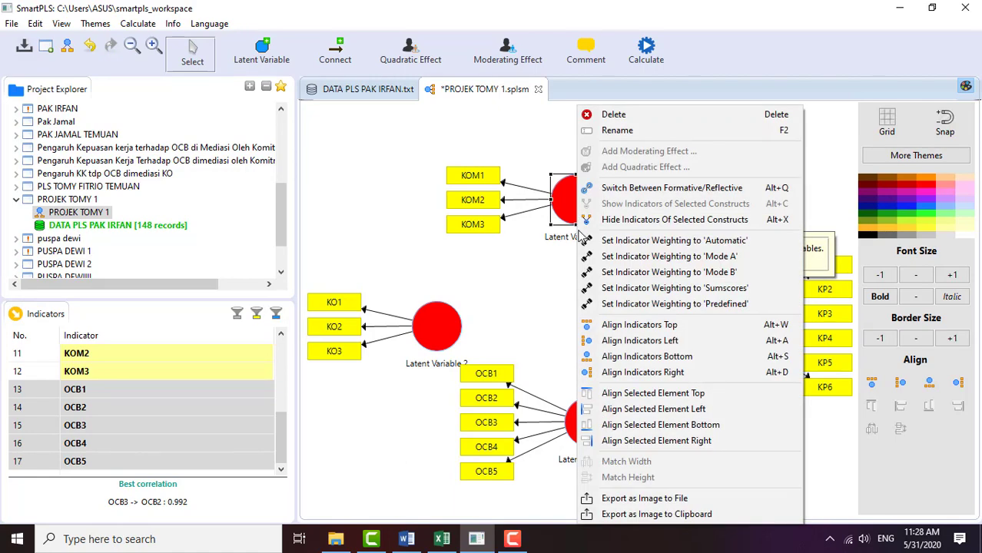
pyautogui.click(637, 324)
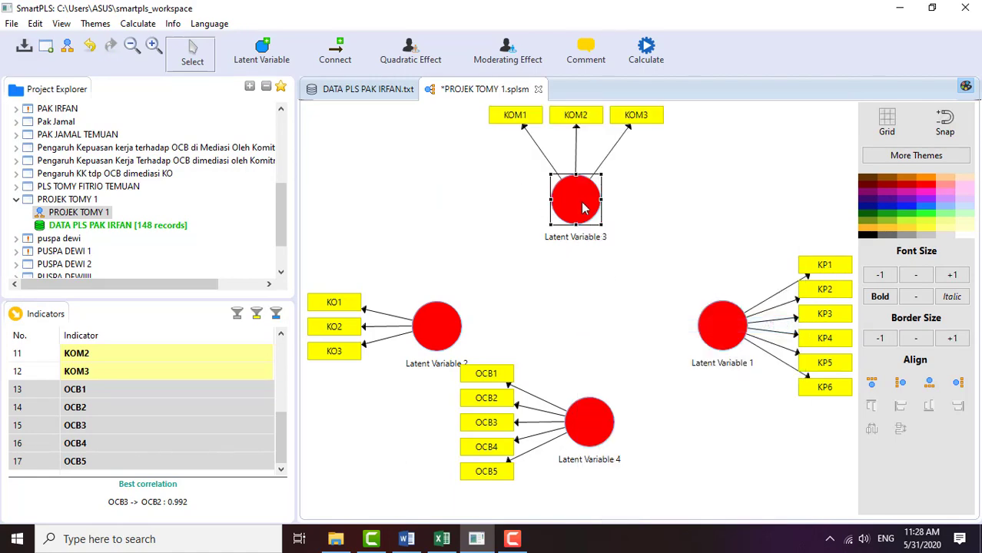
# Step: Align the OCB indicators below their latent variable, shift that variable slightly up and left, and move the KOM latent variable down a little
pyautogui.rightClick(600, 414)
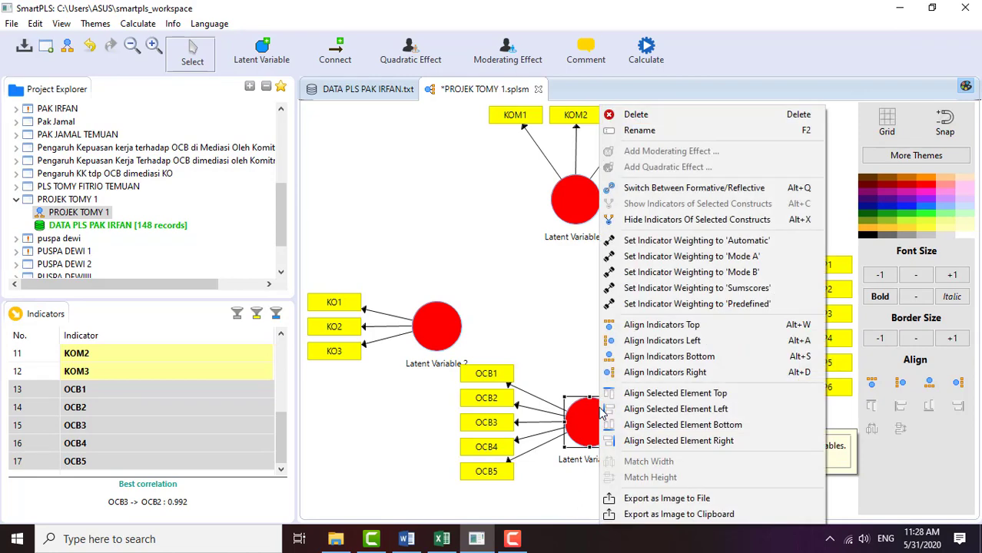
pyautogui.click(635, 358)
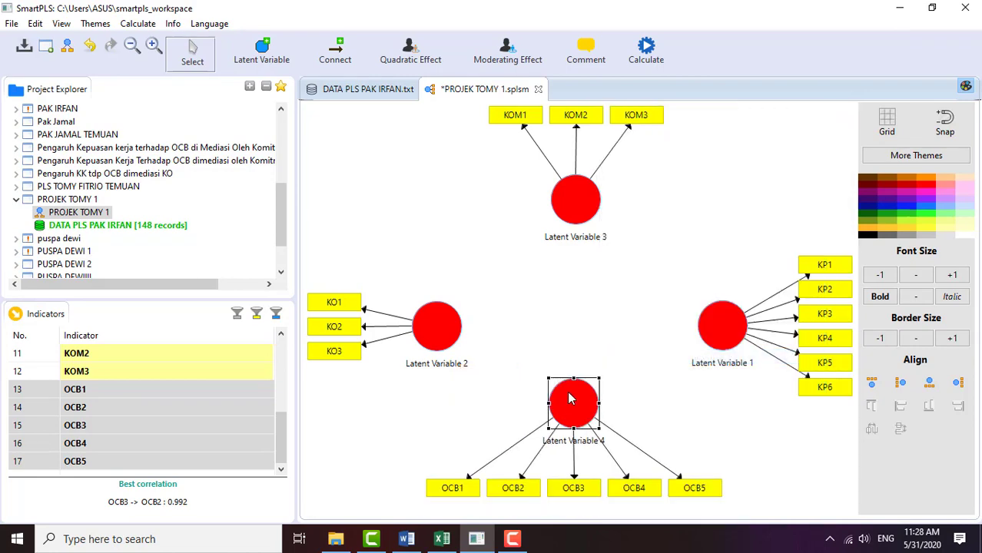
pyautogui.moveTo(576, 218); pyautogui.dragTo(571, 291)
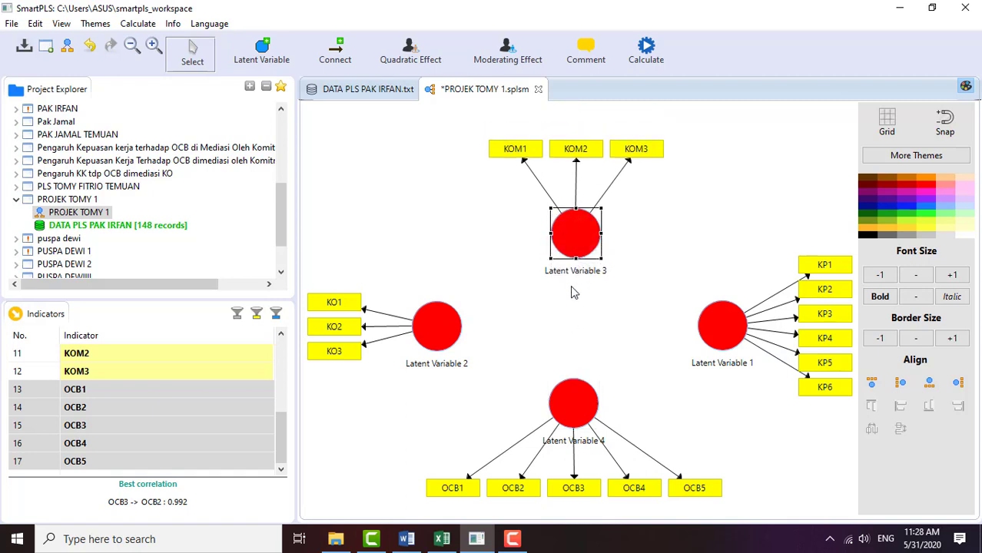
pyautogui.click(584, 327)
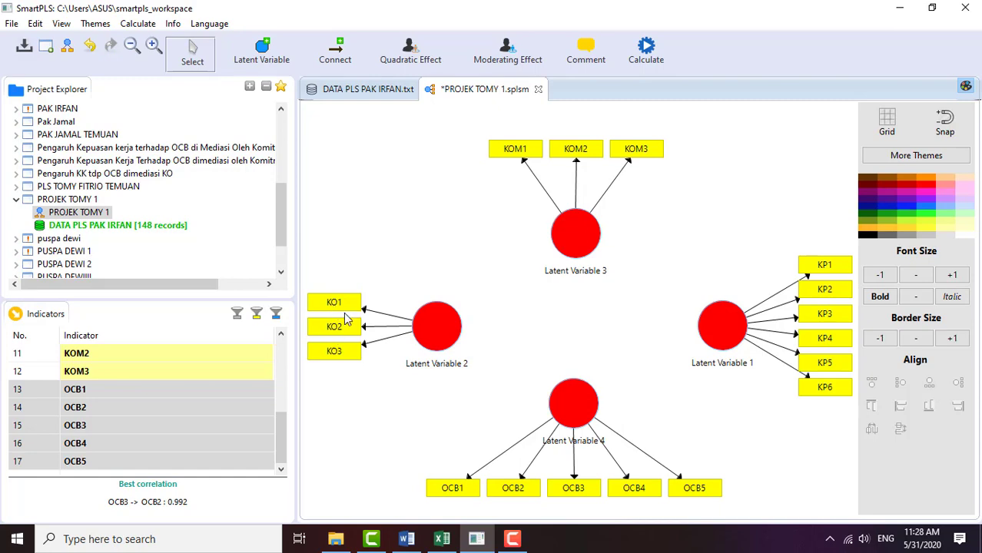
# Step: Rename the latent variable with indicators KO1 to KO3 as Keadilan Organisasi, split over two lines
pyautogui.rightClick(437, 327)
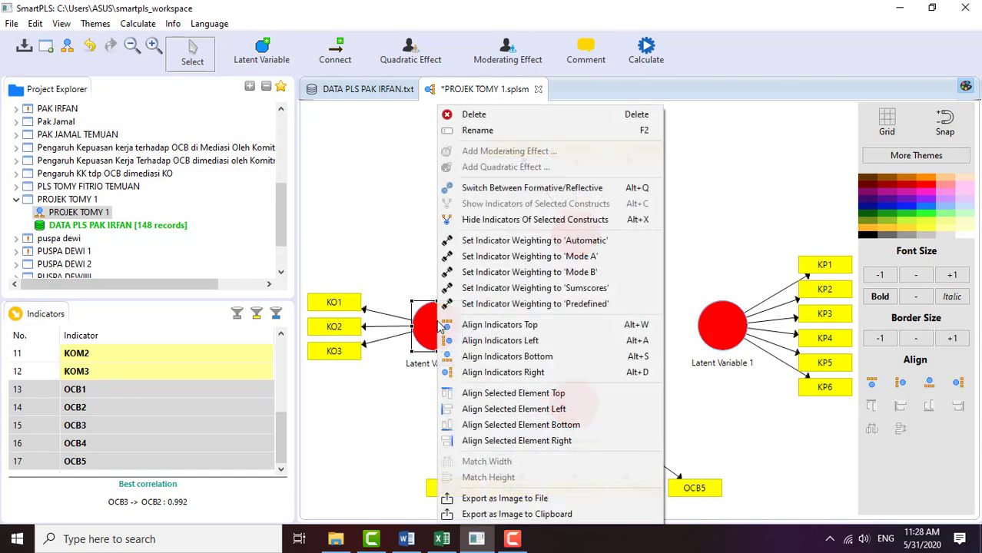
pyautogui.click(463, 132)
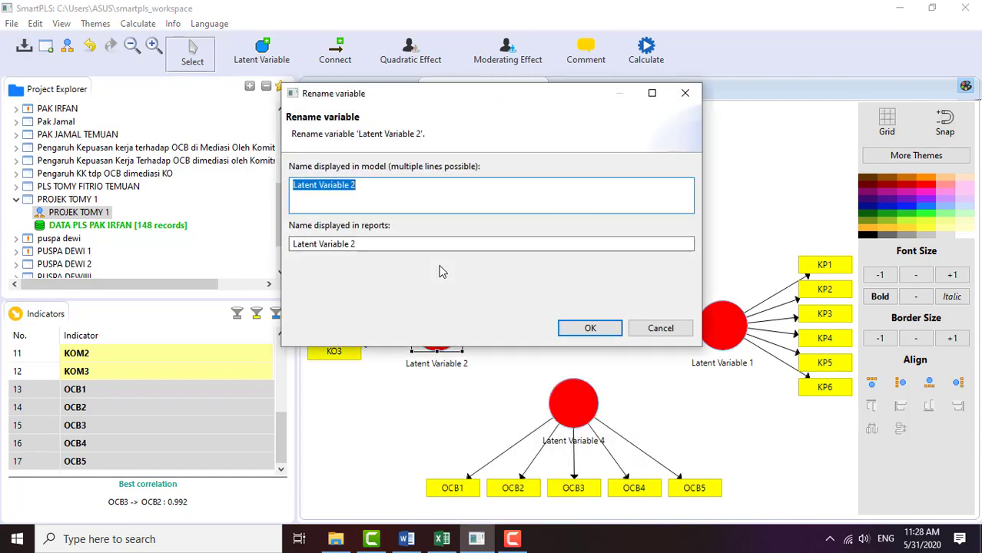
pyautogui.write('ke')
pyautogui.press('BackSpace')
pyautogui.write('Keadilan')
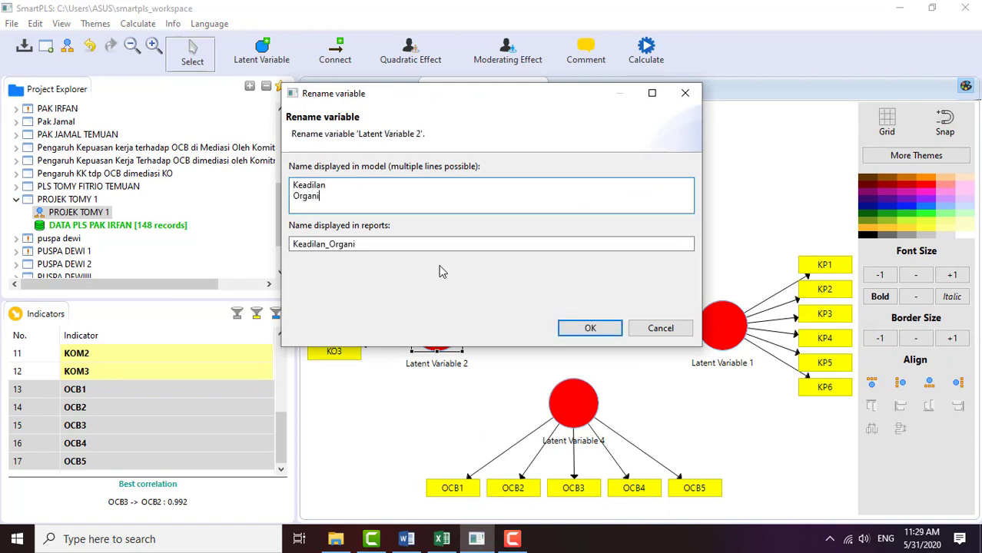
pyautogui.click(578, 327)
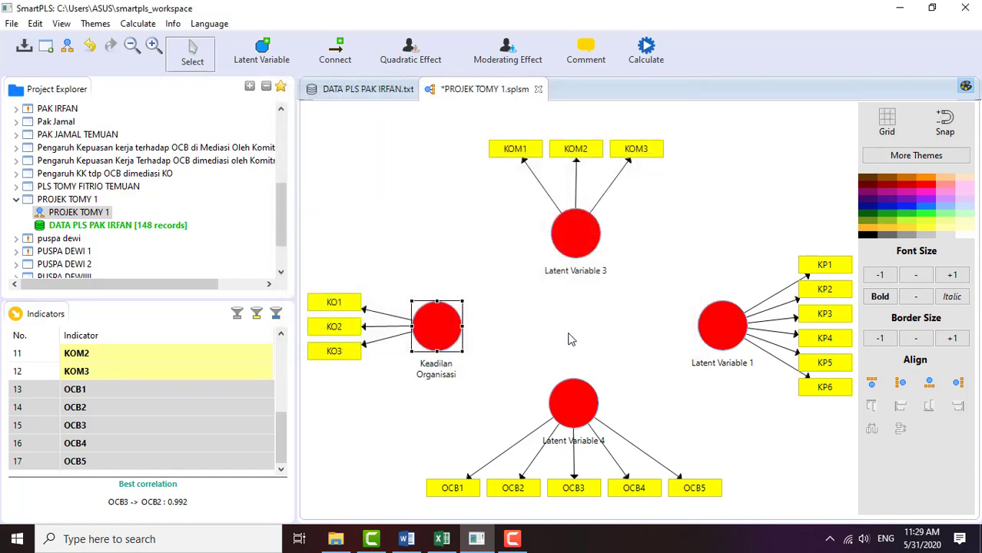
# Step: Rename the latent variable with indicators KOM1 to KOM3 as Komitmen Organisasi, split over two lines
pyautogui.moveTo(581, 280)
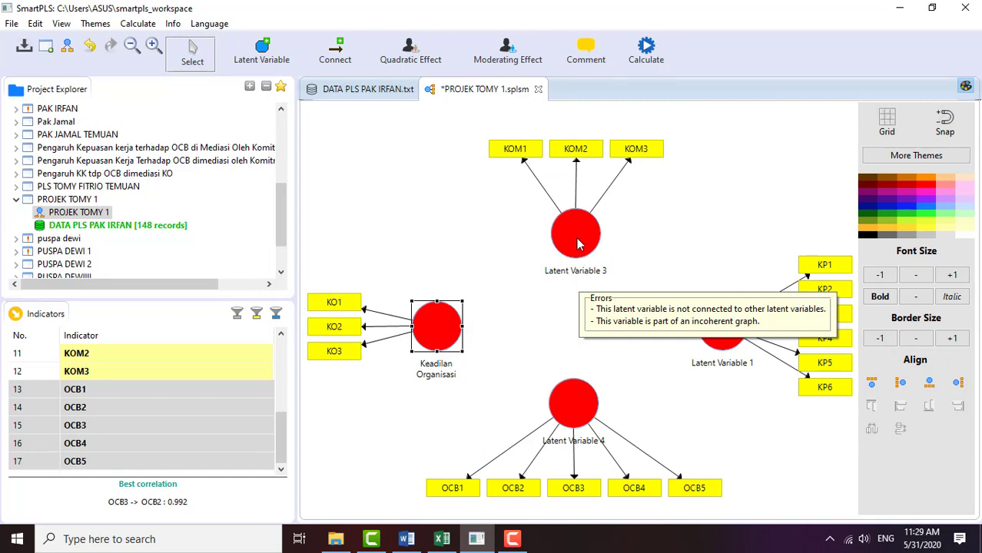
pyautogui.click(577, 244)
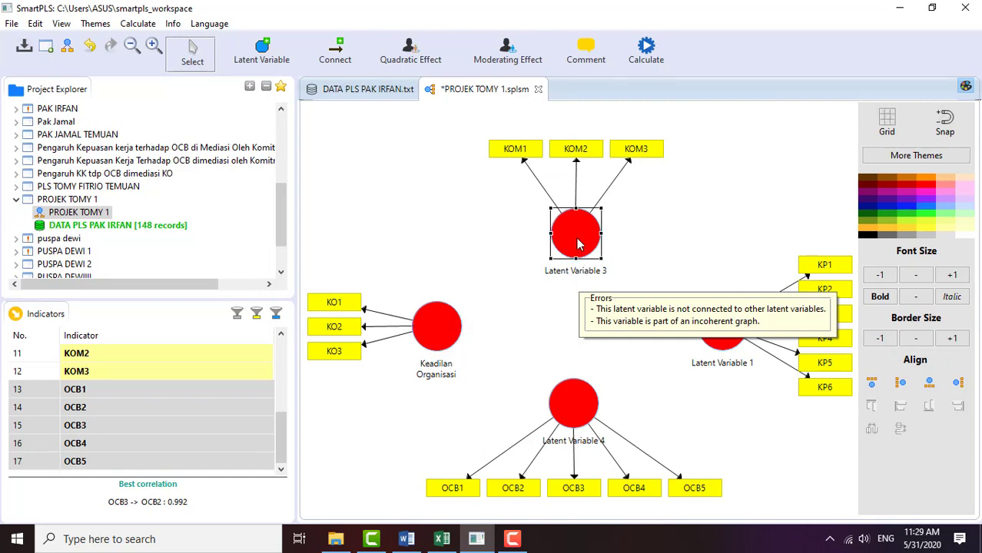
pyautogui.rightClick(578, 245)
pyautogui.click(599, 136)
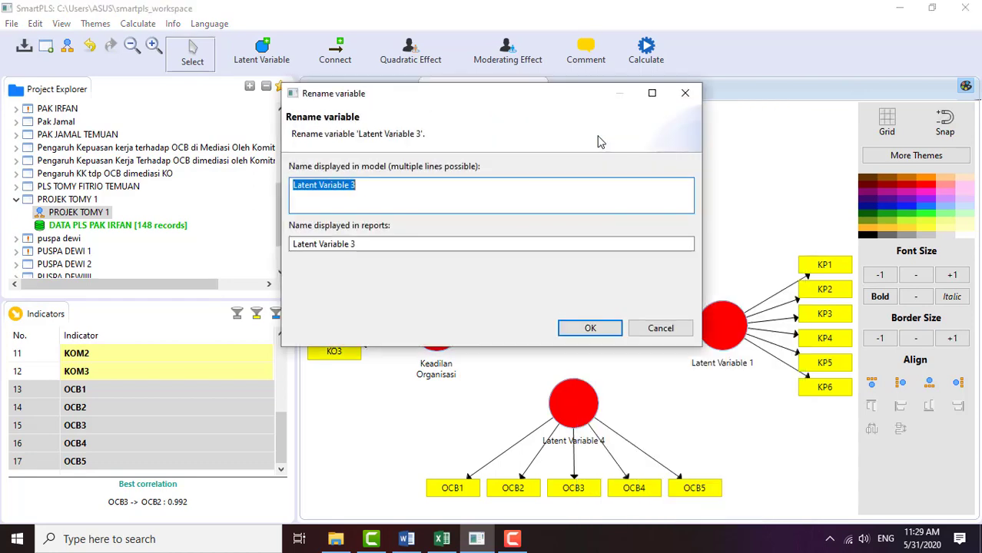
pyautogui.write('Komitm')
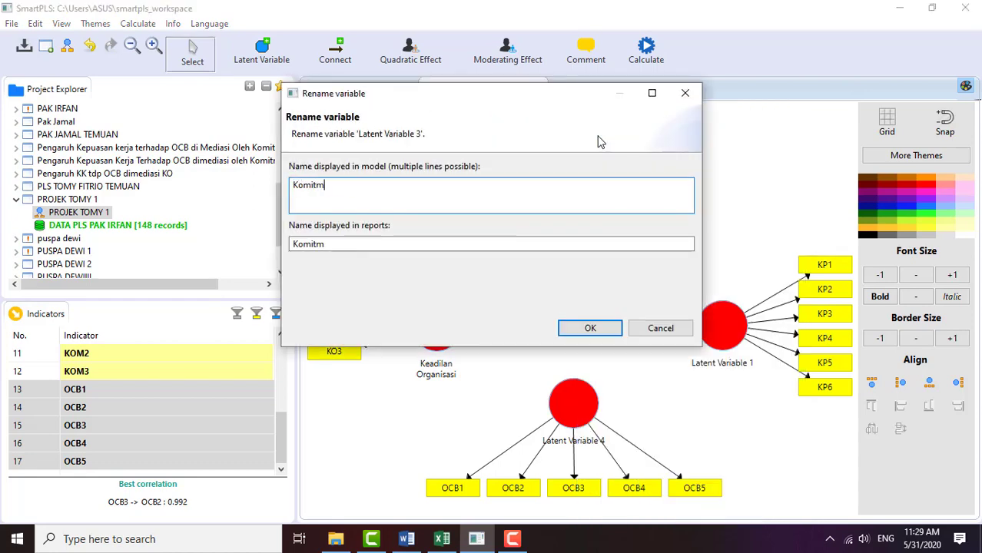
pyautogui.write('en')
pyautogui.press('Return')
pyautogui.write('Organisasi')
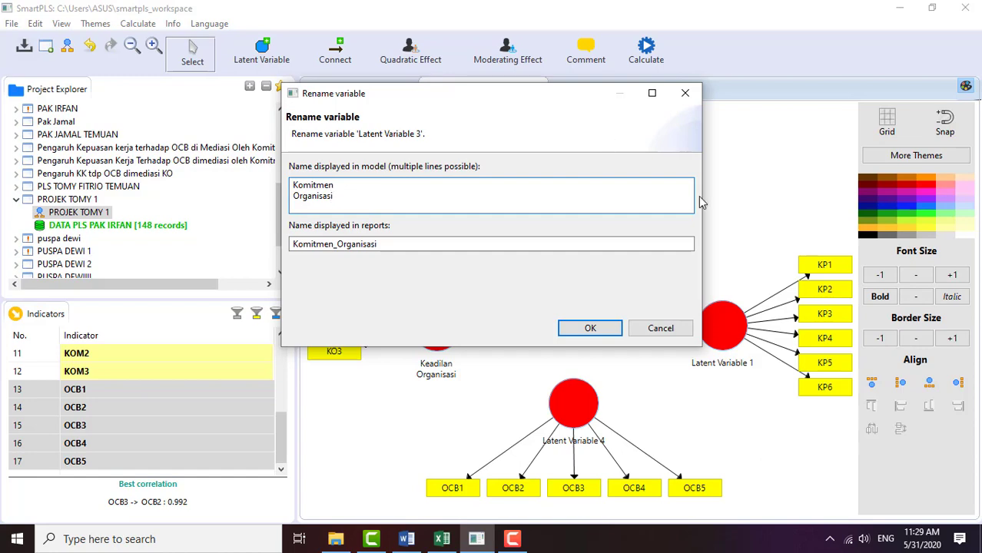
pyautogui.click(590, 327)
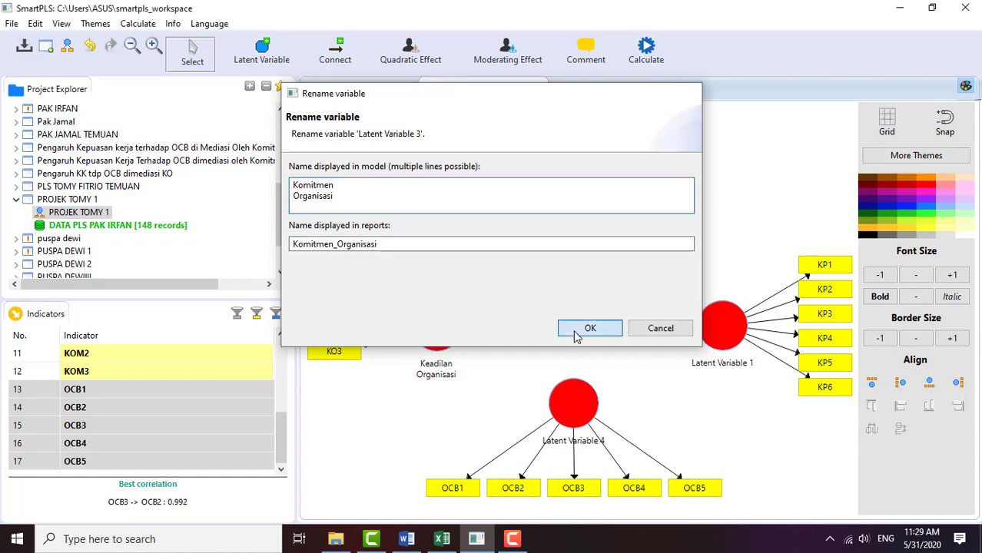
# Step: Rename the latent variable with indicators OCB1 to OCB5 as OCB
pyautogui.click(565, 407)
pyautogui.rightClick(561, 404)
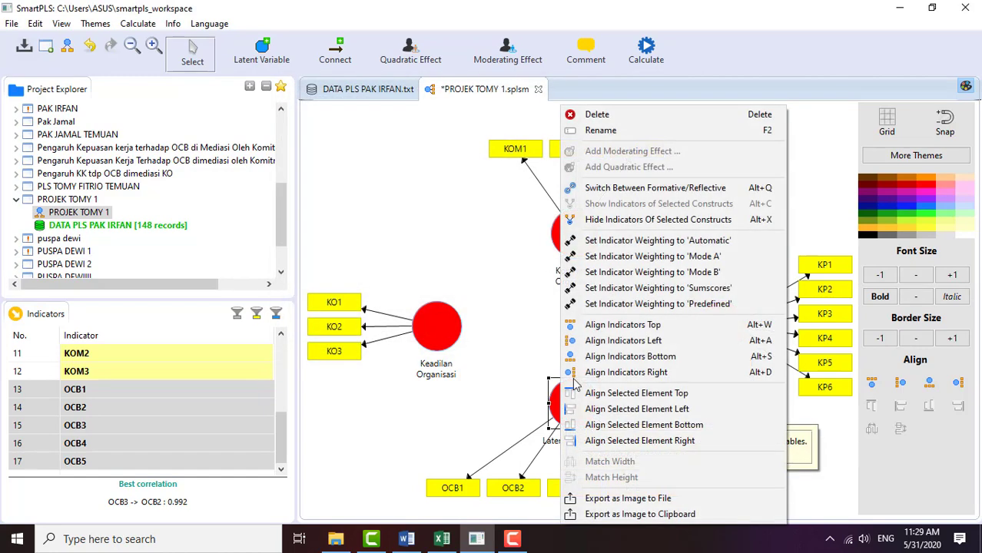
pyautogui.click(623, 131)
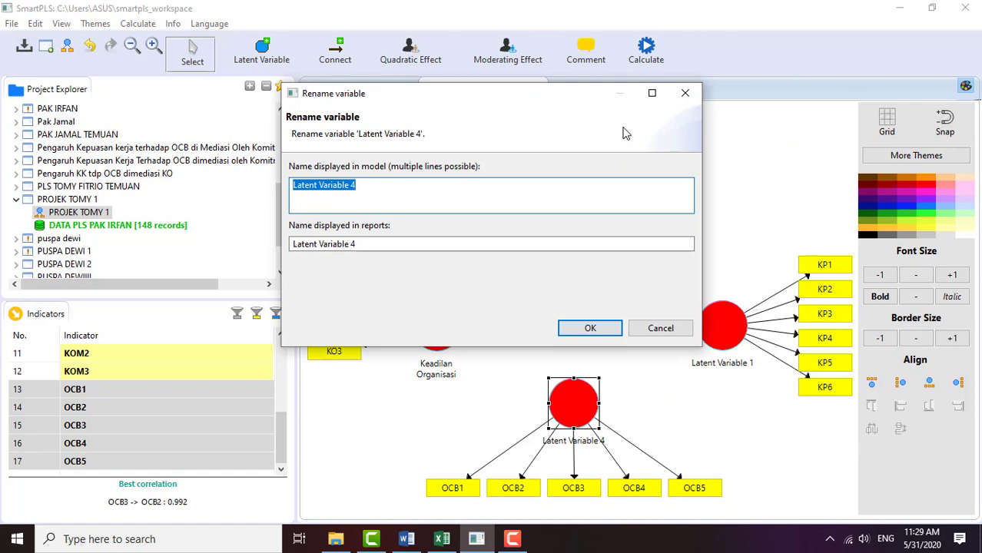
pyautogui.write('OCB')
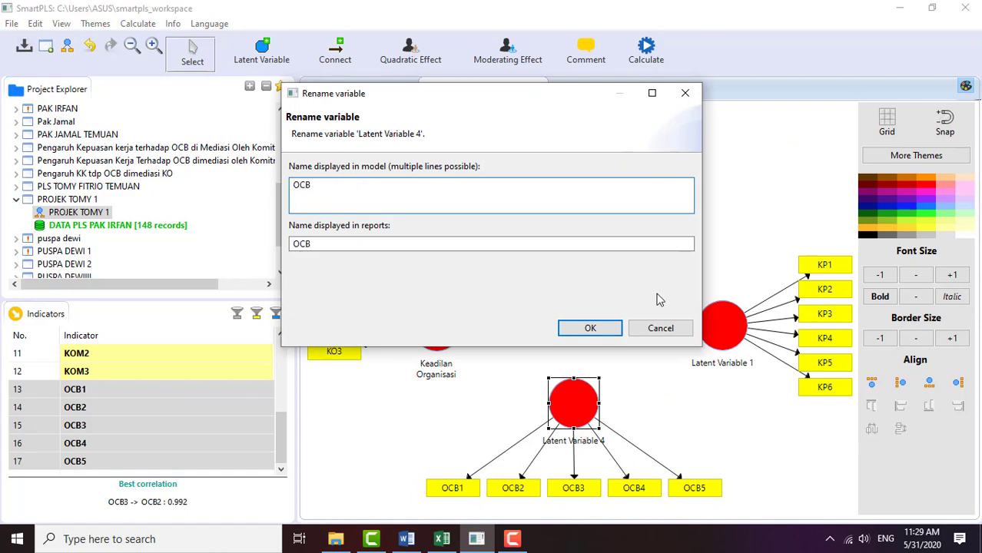
pyautogui.click(593, 327)
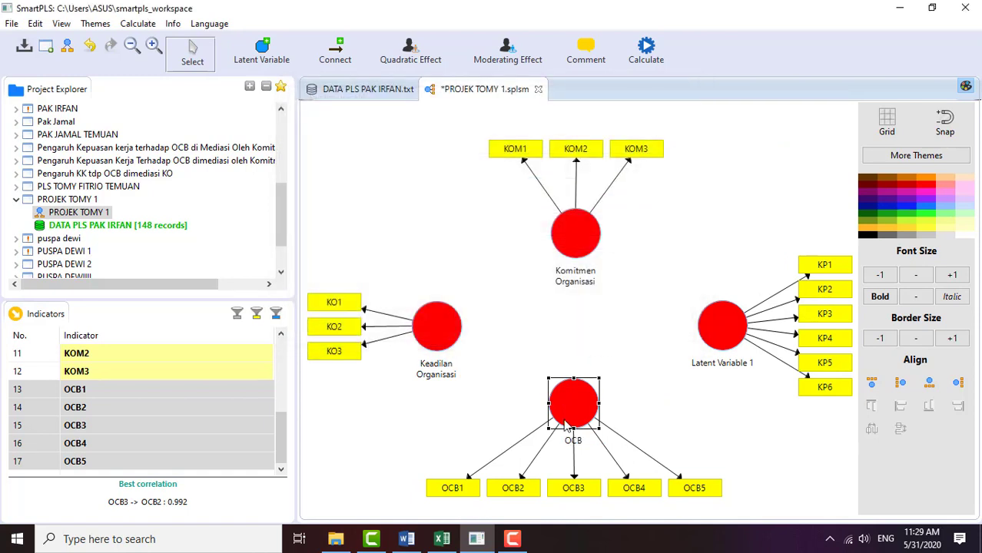
# Step: Rename the latent variable with indicators KP1 to KP6 as Kinerja Pegawai
pyautogui.moveTo(566, 427)
pyautogui.rightClick(731, 333)
pyautogui.click(756, 130)
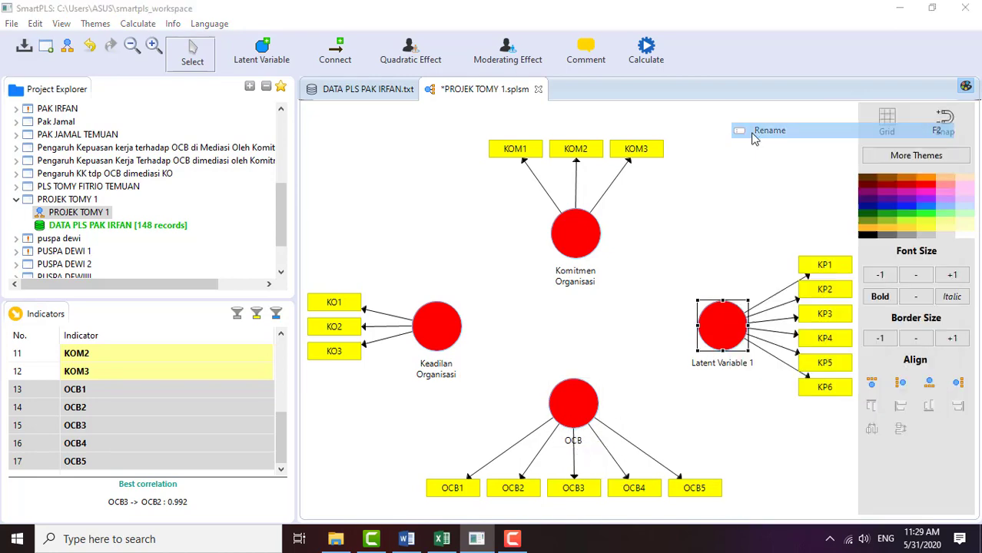
pyautogui.write('Kinerja')
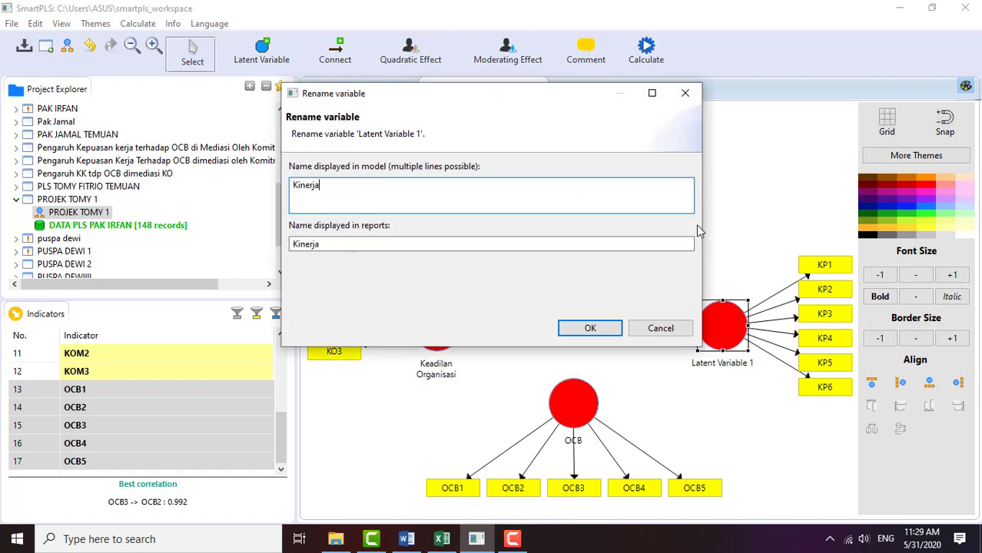
pyautogui.write(' Pegawai')
pyautogui.click(611, 334)
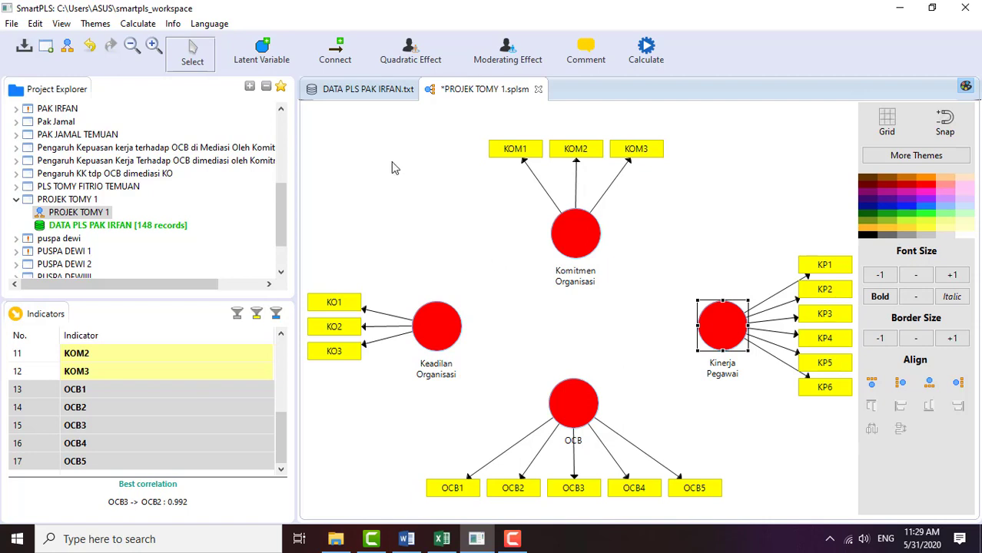
# Step: Connect Keadilan Organisasi, Komitmen Organisasi and OCB each to Kinerja Pegawai with a path arrow
pyautogui.click(337, 57)
pyautogui.click(453, 336)
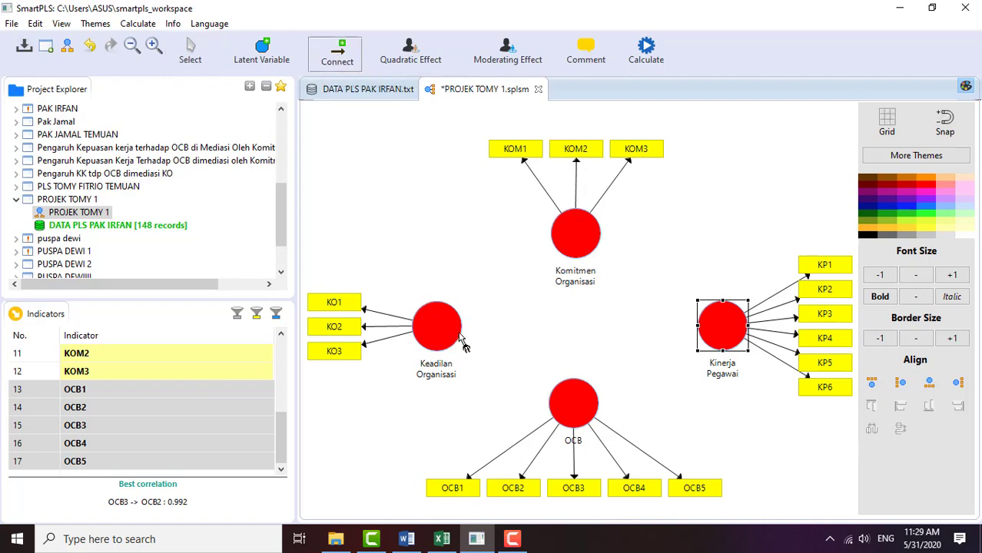
pyautogui.click(705, 342)
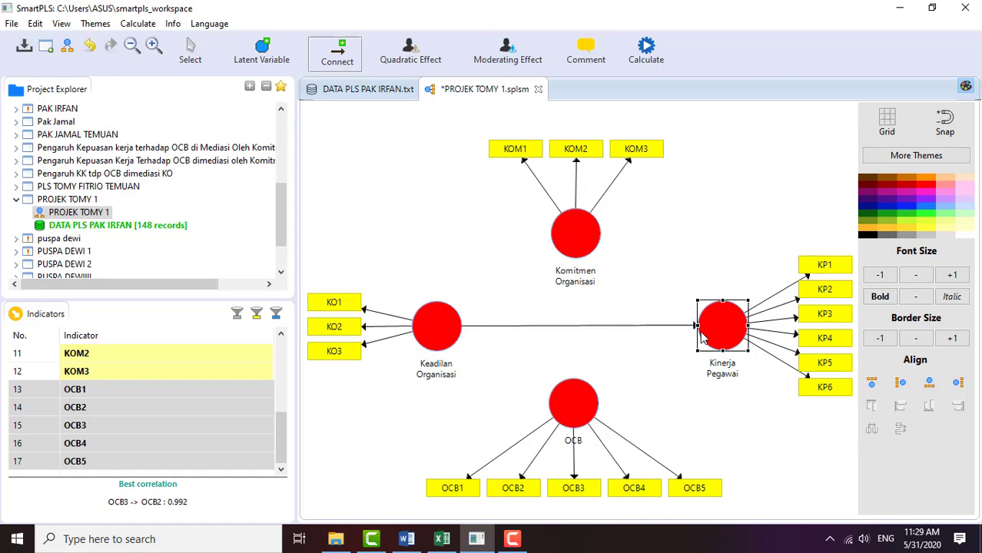
pyautogui.click(586, 244)
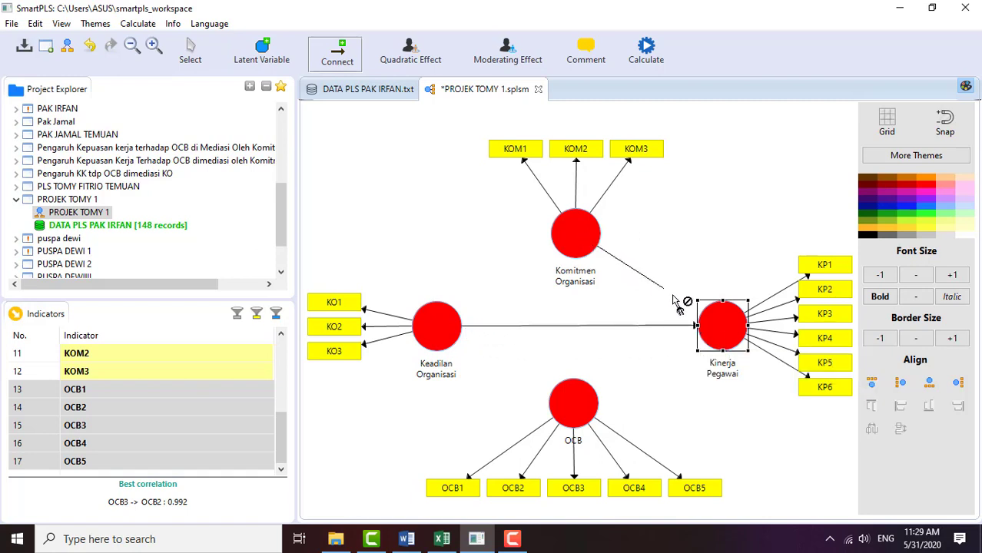
pyautogui.click(696, 316)
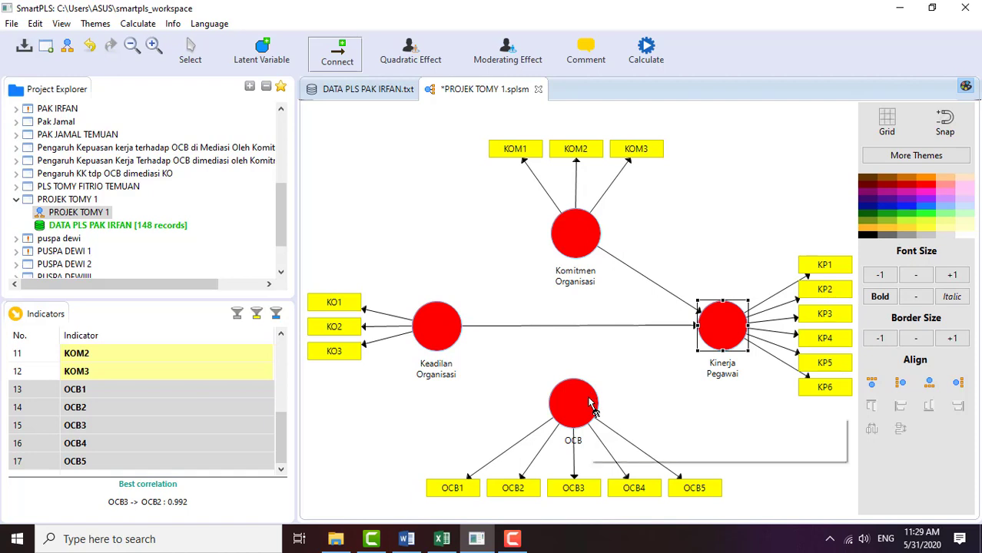
pyautogui.click(592, 398)
pyautogui.click(708, 342)
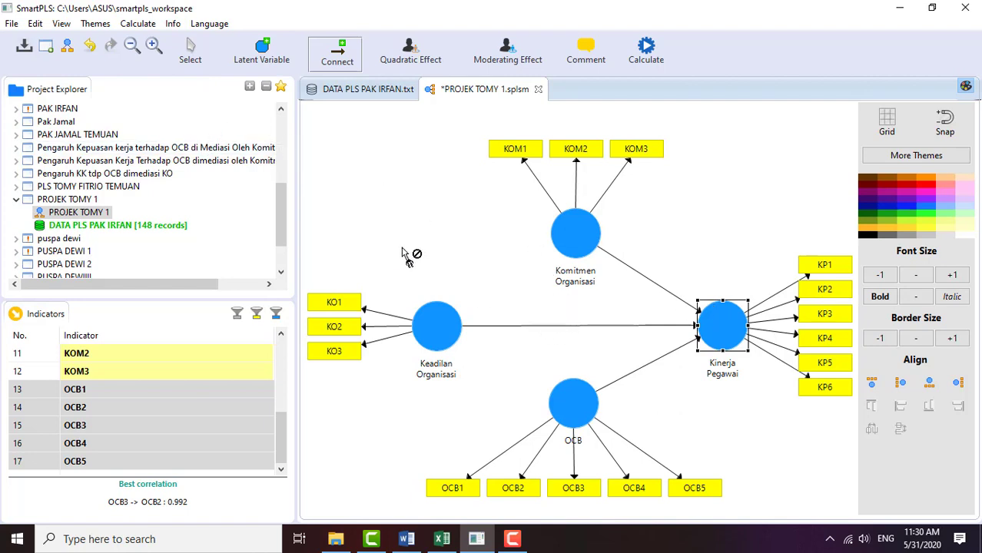
pyautogui.click(192, 54)
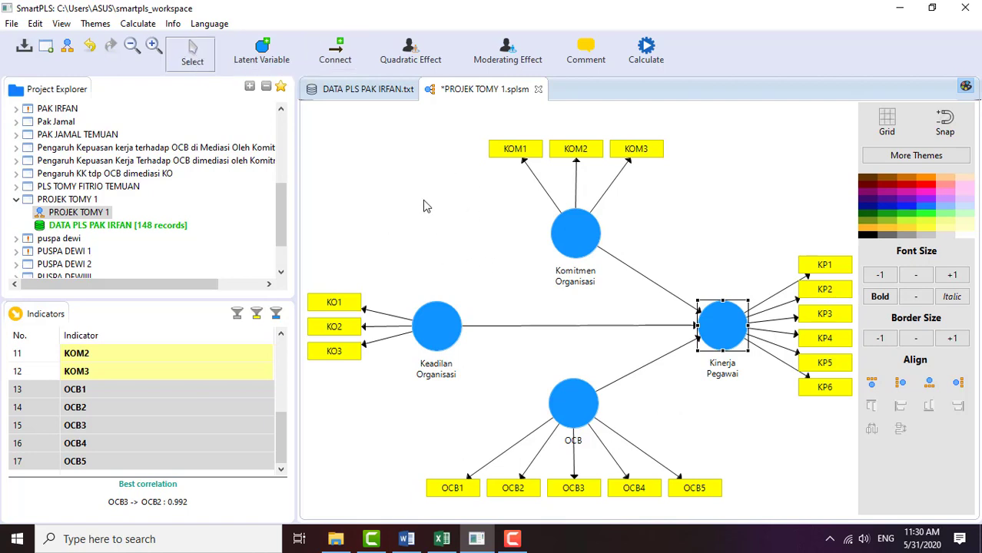
# Step: Add a moderating effect on Kinerja Pegawai with moderator Komitmen_Organisasi and independent variable Keadilan_Organisasi, and place it above Kinerja Pegawai
pyautogui.rightClick(708, 323)
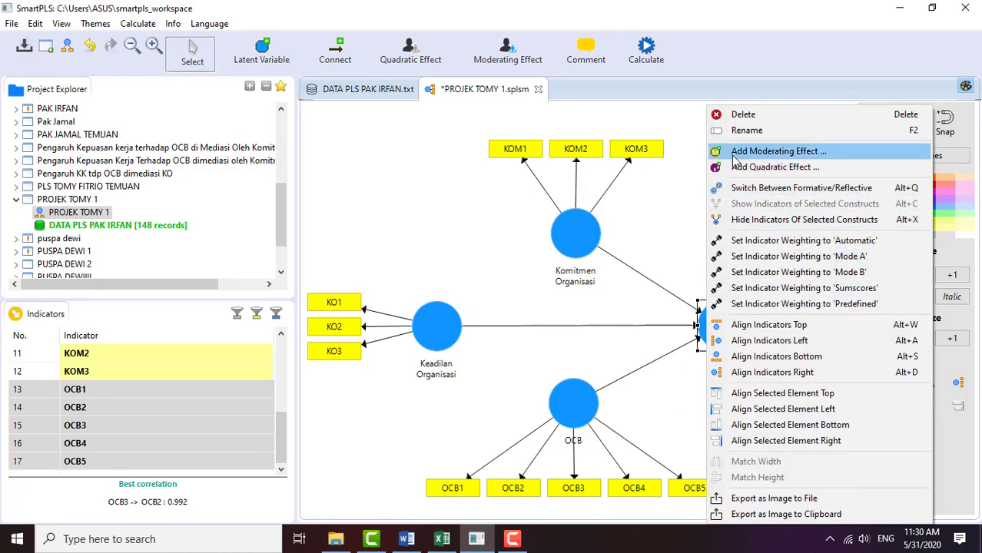
pyautogui.click(777, 151)
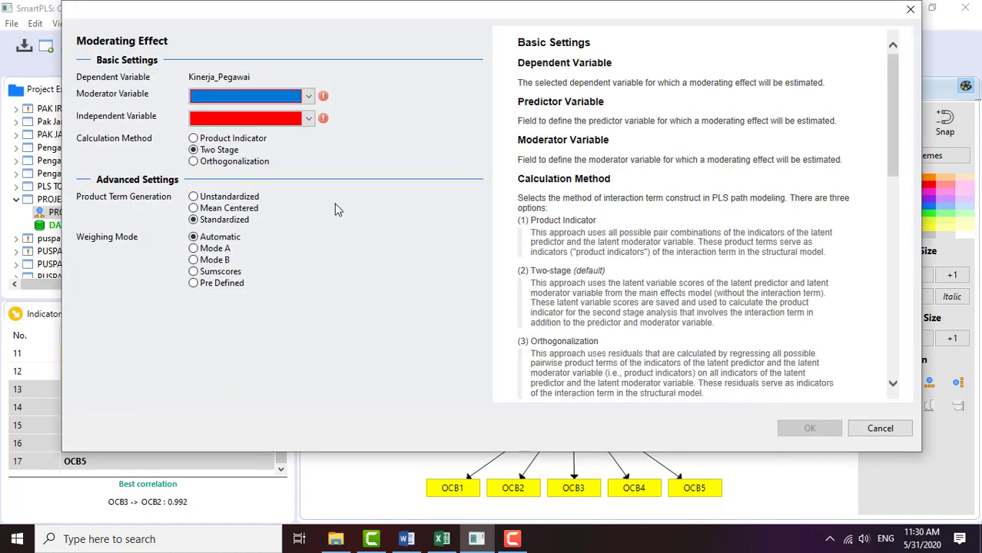
pyautogui.click(307, 98)
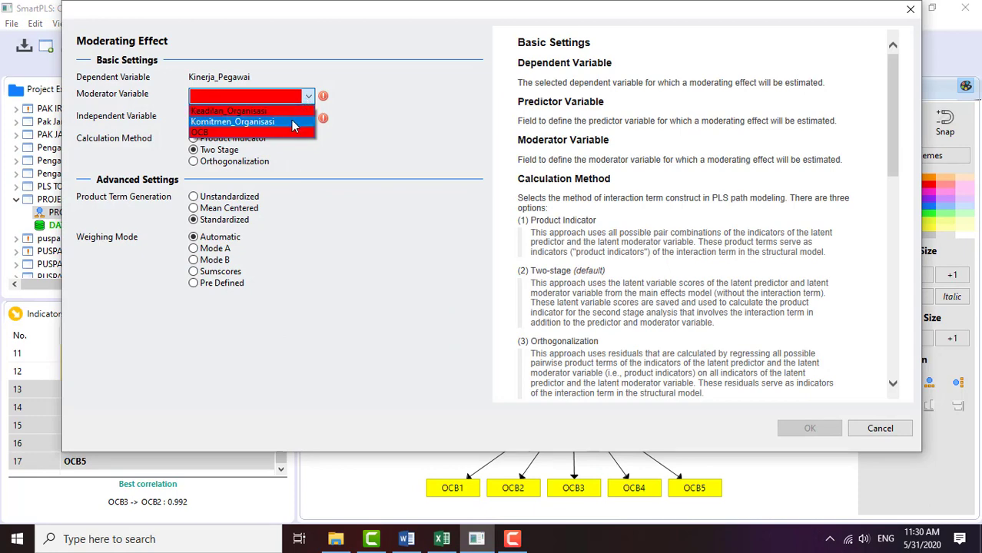
pyautogui.click(292, 122)
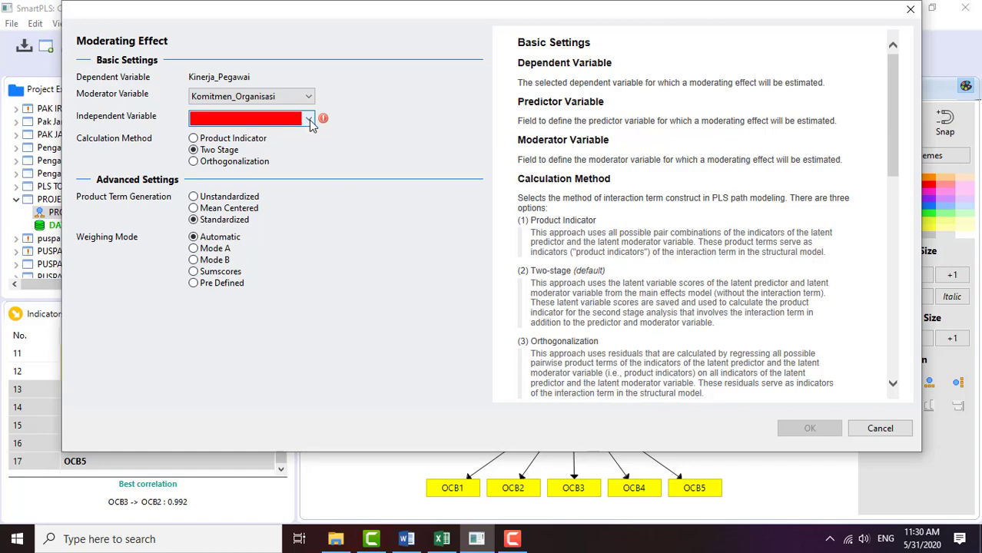
pyautogui.click(309, 119)
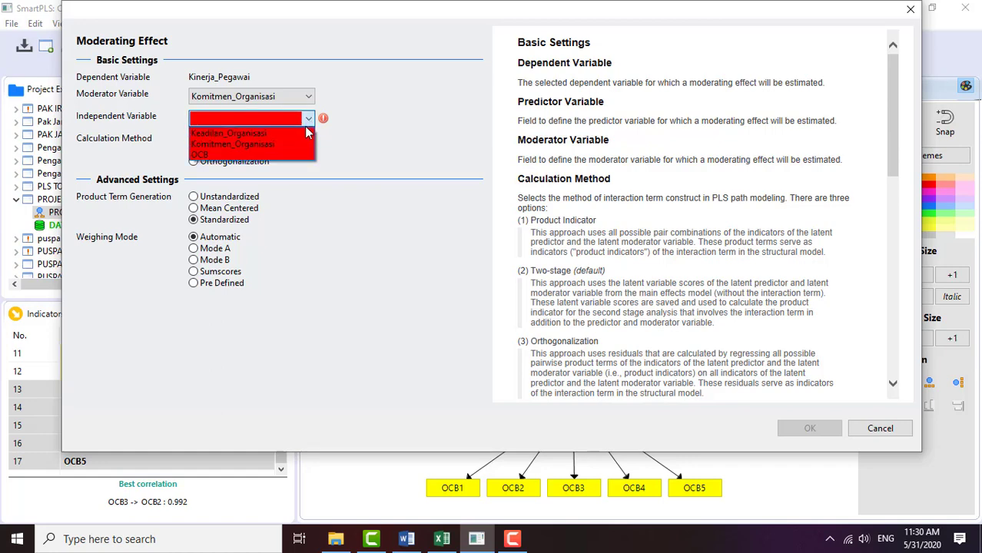
pyautogui.click(300, 134)
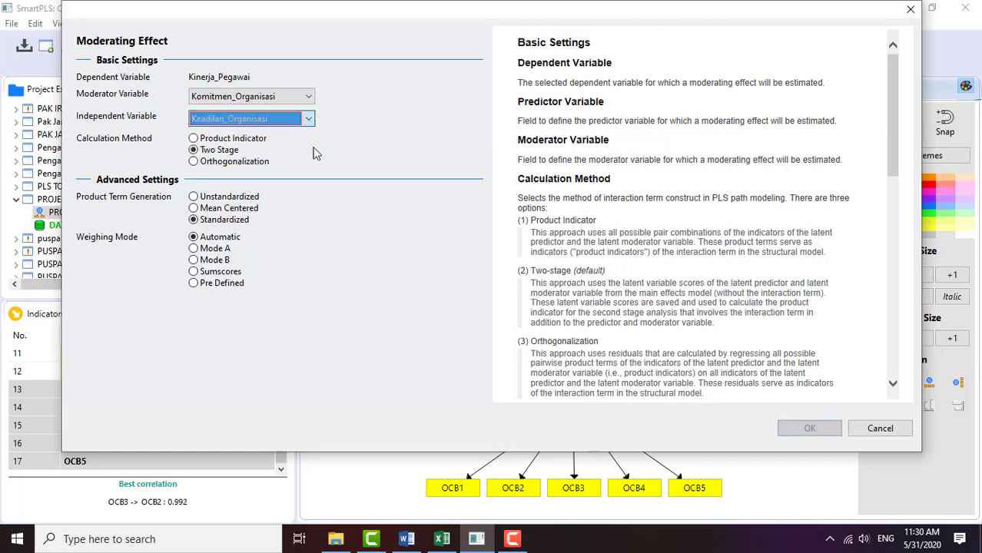
pyautogui.click(788, 435)
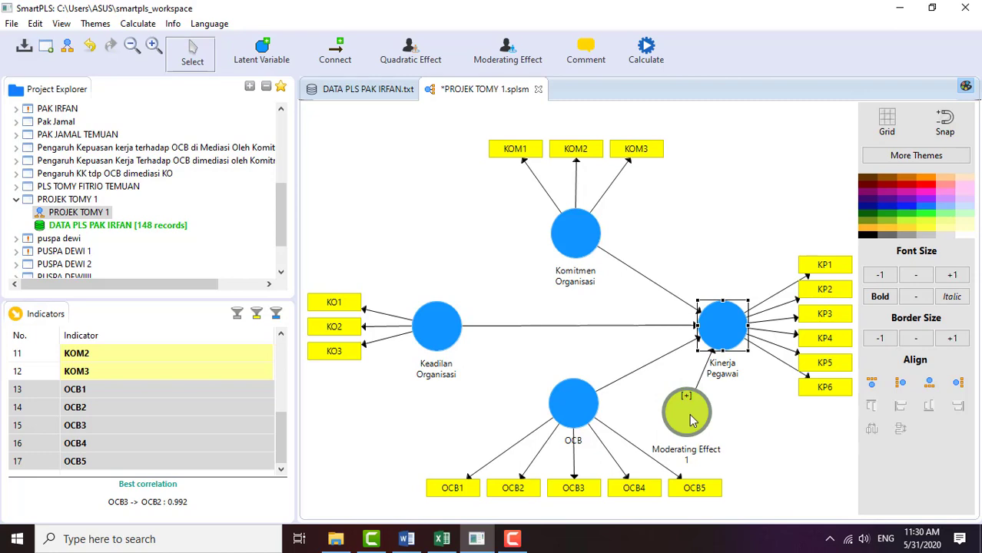
pyautogui.moveTo(686, 417); pyautogui.dragTo(708, 239)
# Step: Add a moderating effect on Kinerja Pegawai with moderator OCB and independent variable Keadilan_Organisasi, and place it below Kinerja Pegawai
pyautogui.rightClick(726, 337)
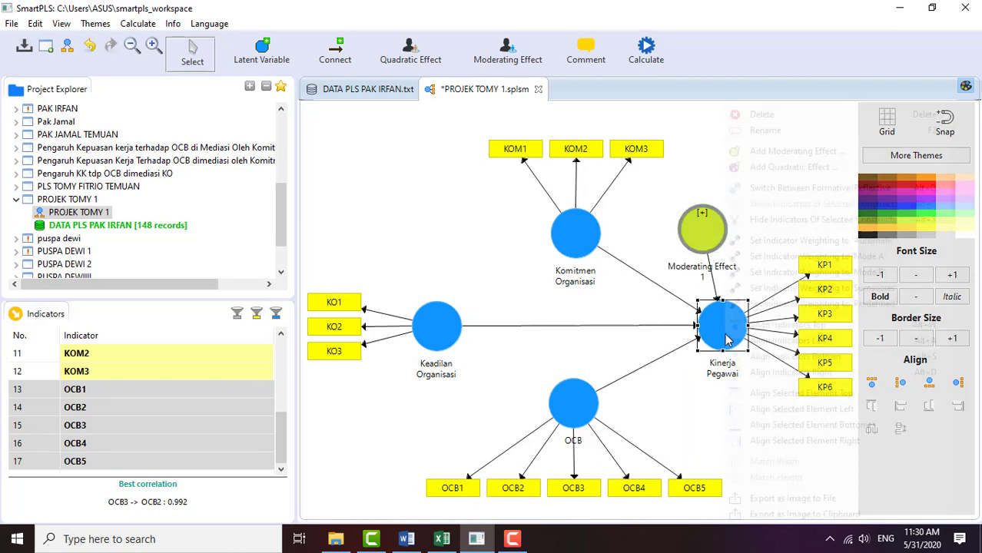
pyautogui.click(739, 152)
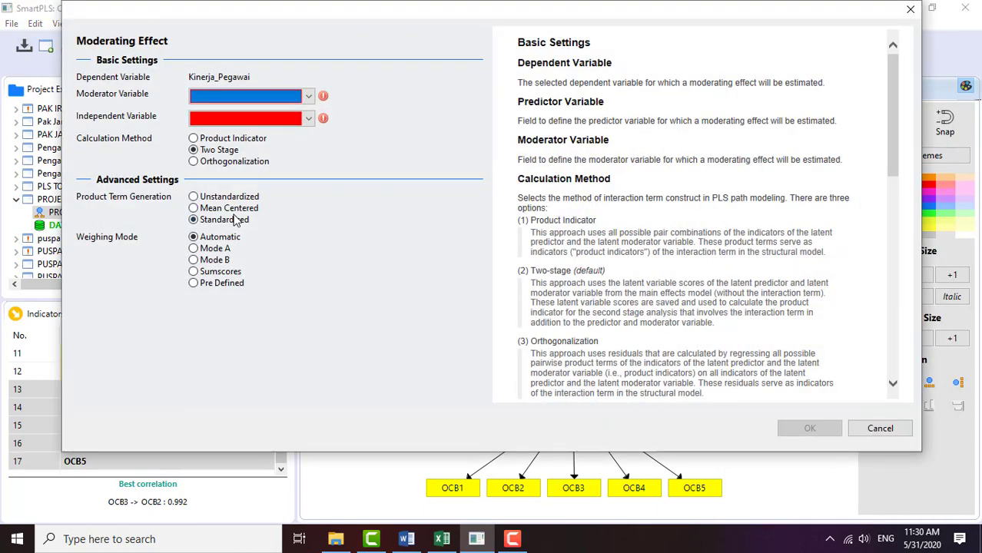
pyautogui.click(307, 97)
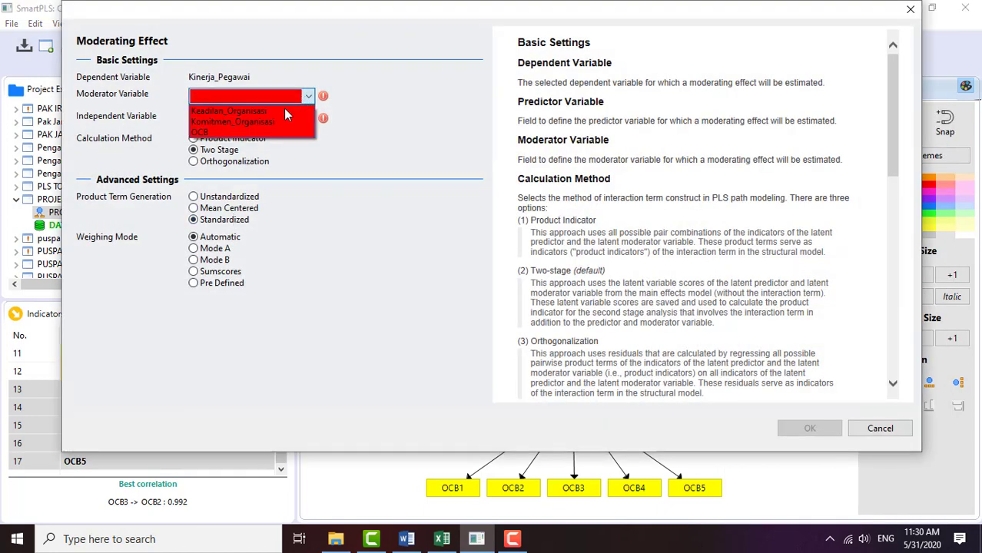
pyautogui.click(275, 132)
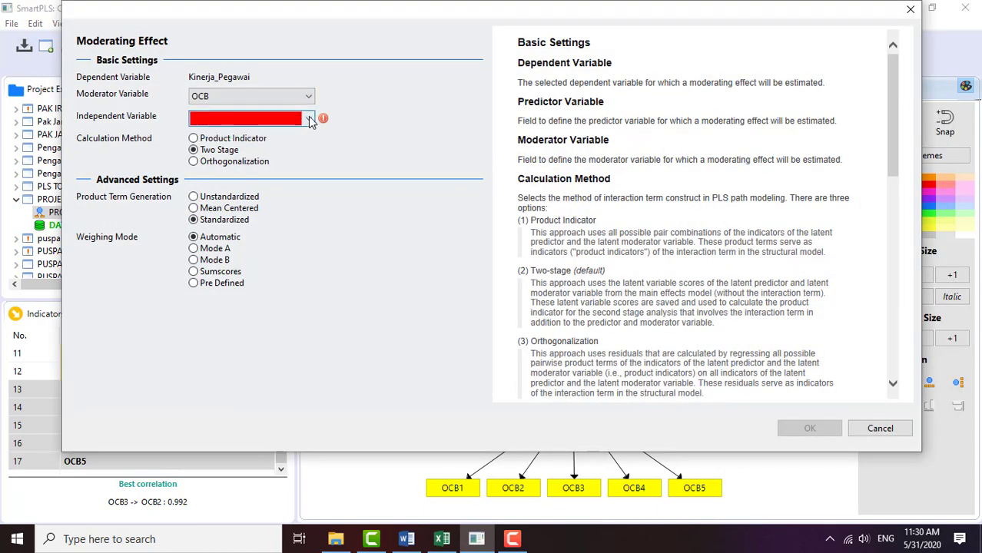
pyautogui.click(308, 119)
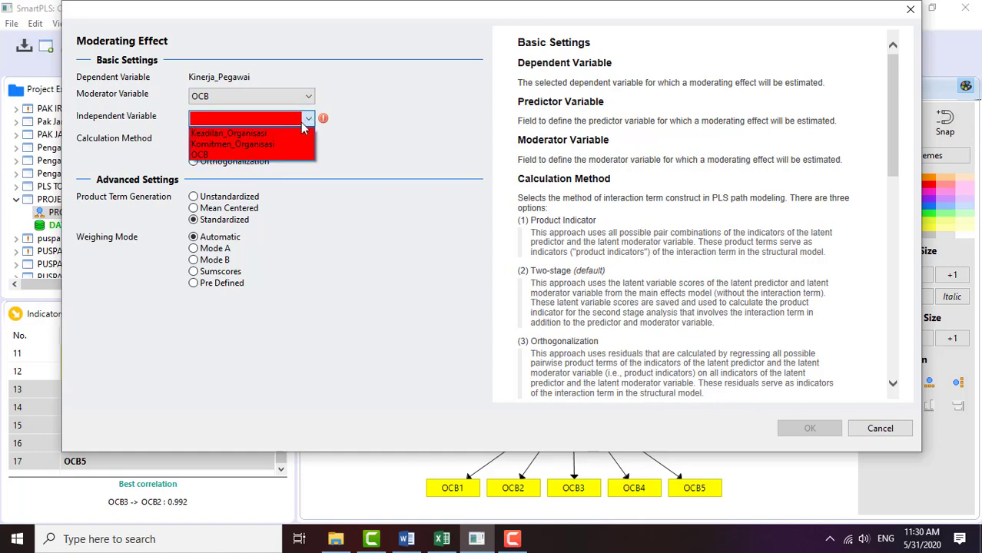
pyautogui.click(288, 131)
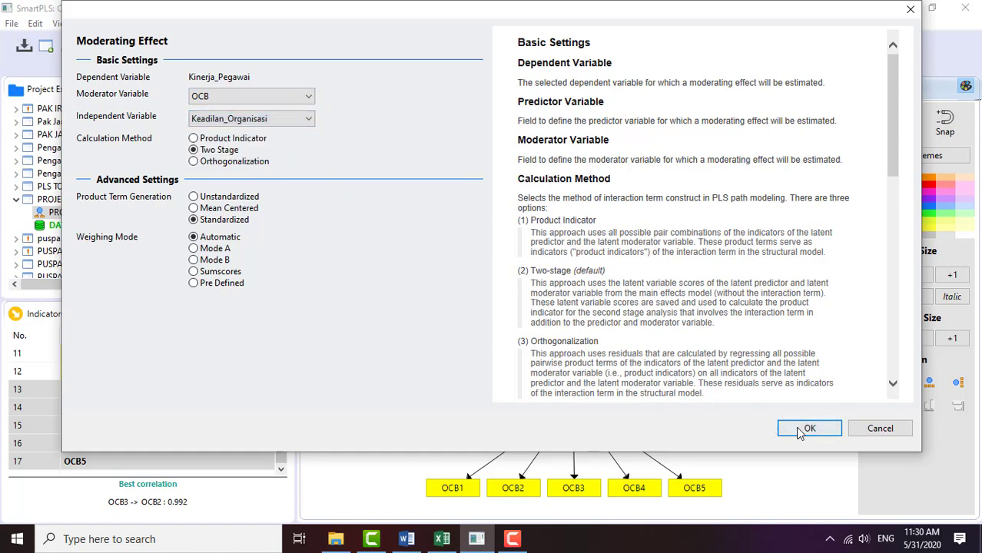
pyautogui.click(798, 432)
pyautogui.moveTo(647, 447); pyautogui.dragTo(708, 427)
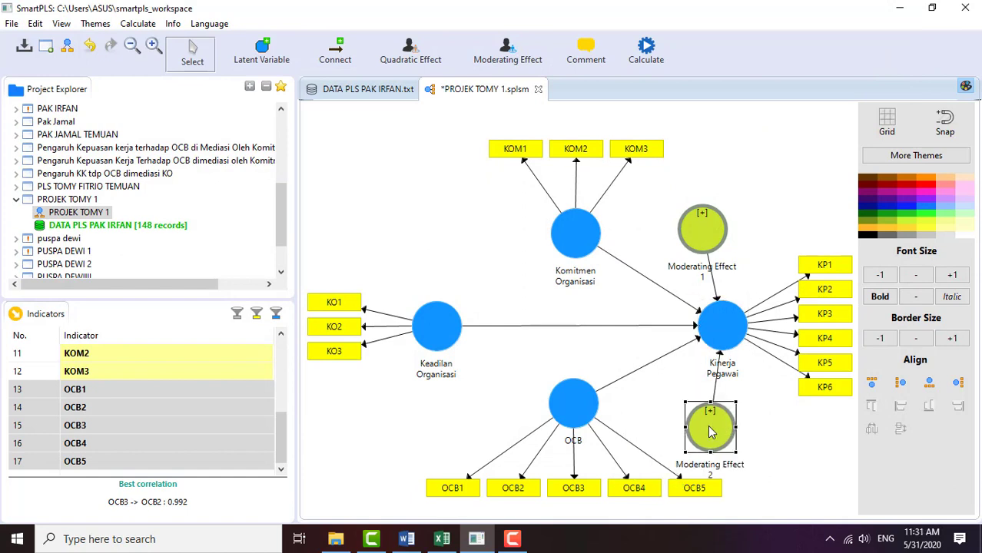
# Step: Move the two moderating effects slightly closer to Kinerja Pegawai and deselect them
pyautogui.moveTo(703, 239); pyautogui.dragTo(698, 255)
pyautogui.moveTo(710, 415); pyautogui.dragTo(697, 406)
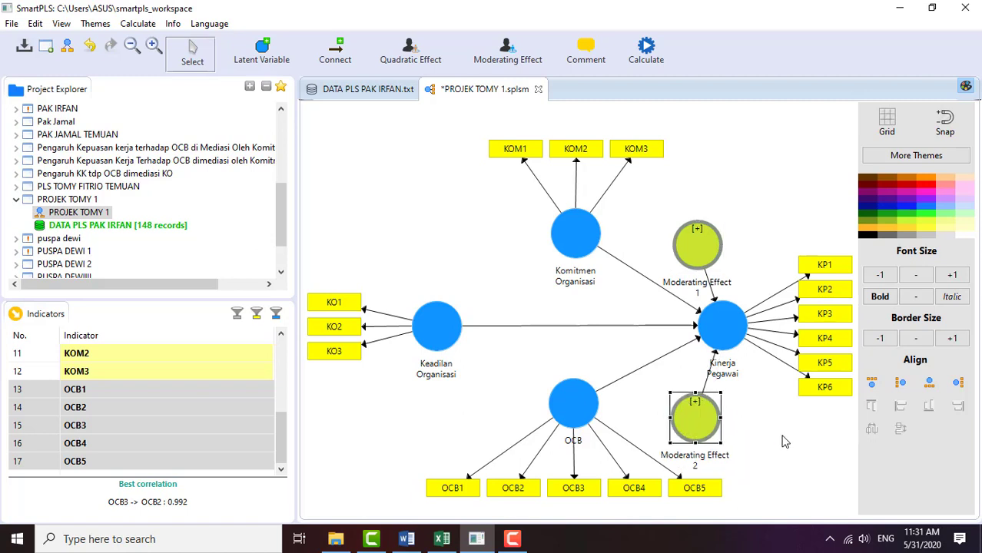
pyautogui.click(781, 446)
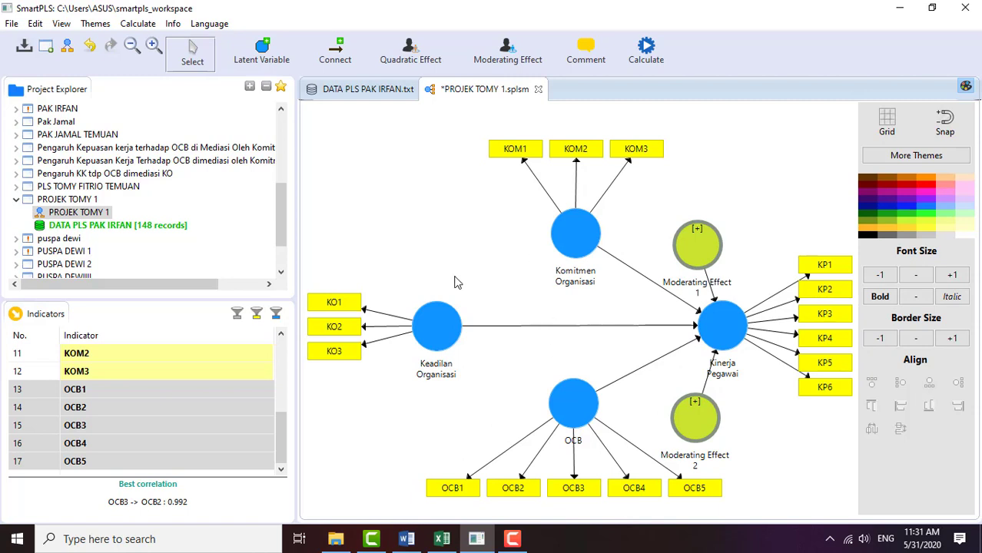
# Step: Run the PLS Algorithm on the path model with its default settings and open the full report
pyautogui.click(136, 24)
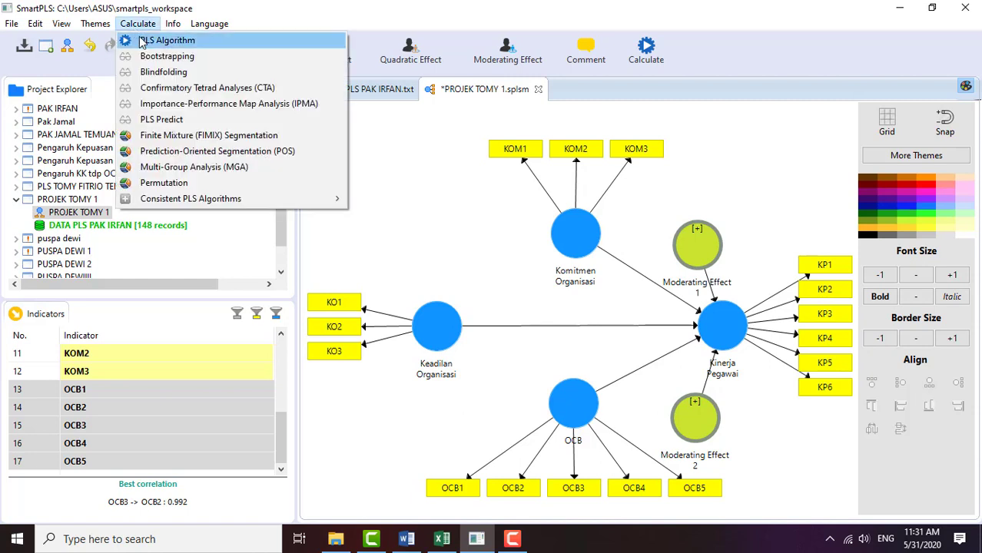
pyautogui.click(140, 41)
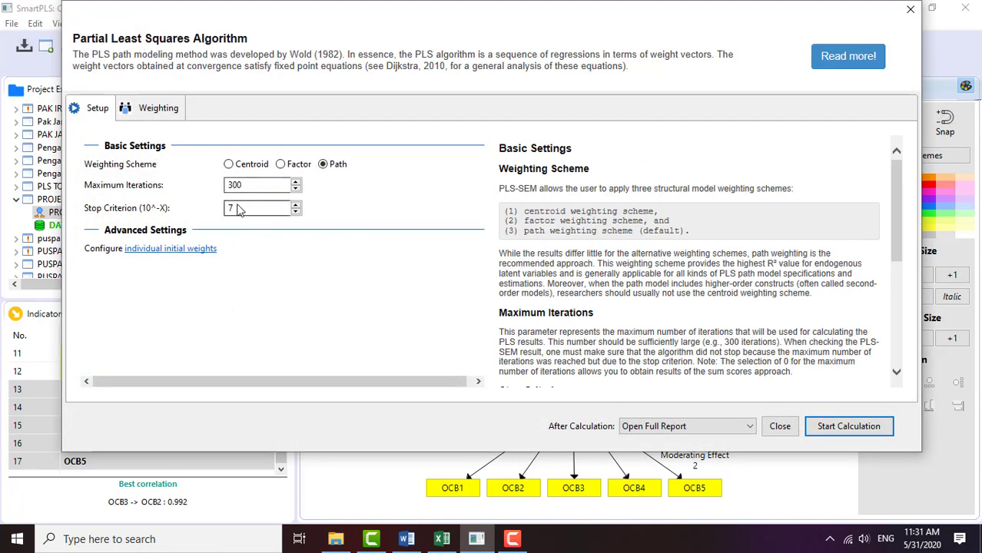
pyautogui.click(839, 434)
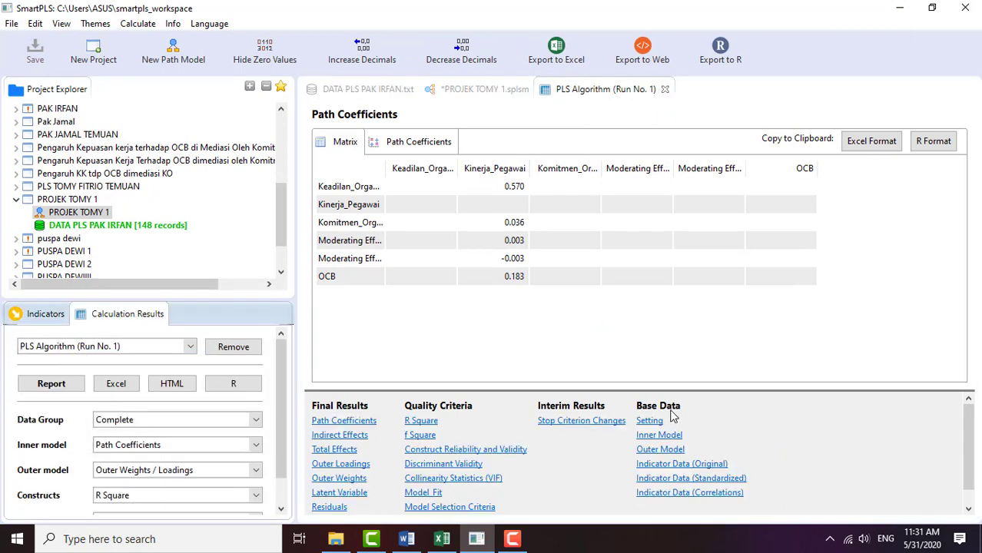
pyautogui.scroll(-1, 674, 417)
pyautogui.scroll(1, 674, 417)
# Step: Review the calculated values in the path model against the PLS criteria in Tabel 4.7 of the Word document Bab 4
pyautogui.click(446, 93)
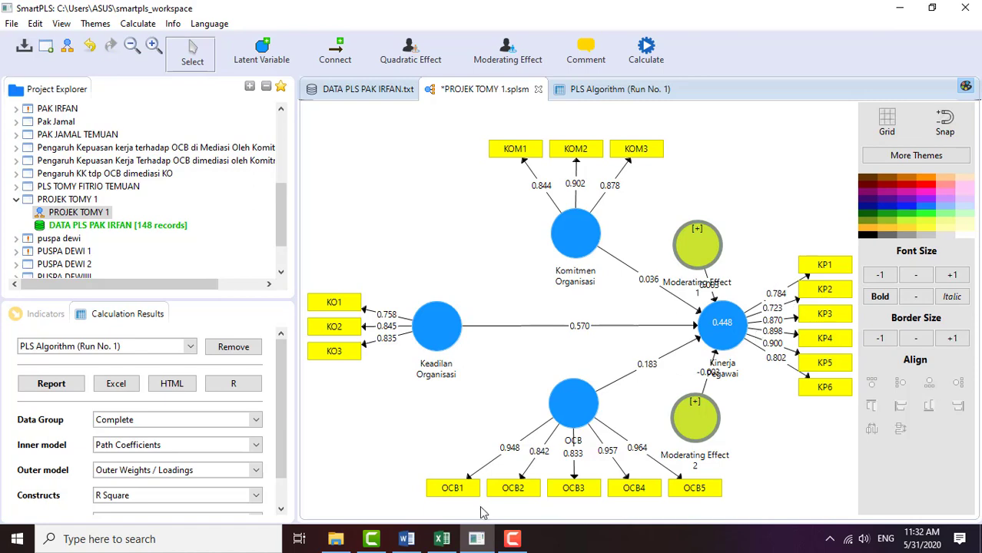
pyautogui.click(406, 539)
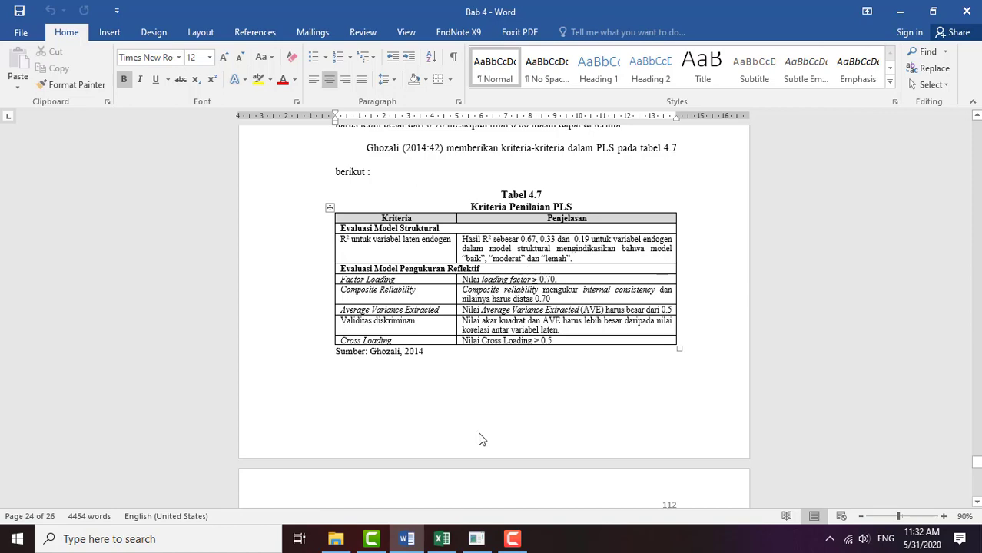
pyautogui.click(477, 538)
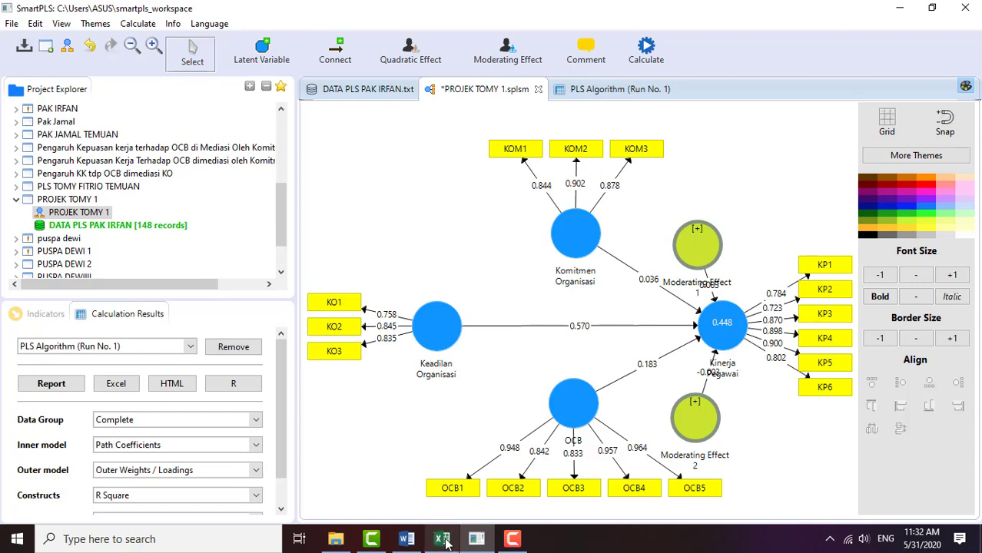
pyautogui.moveTo(447, 544)
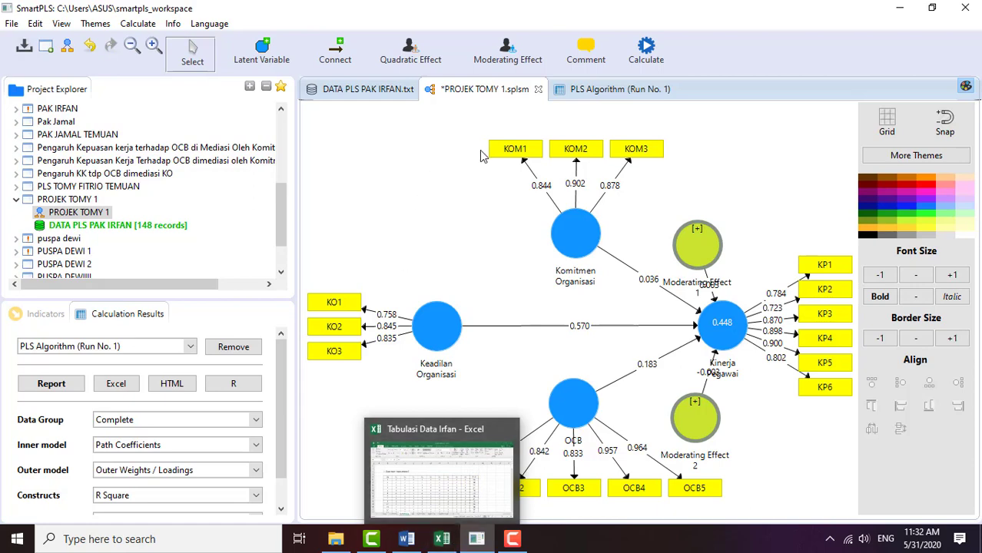
# Step: Examine the outer loadings of all indicators in the PLS Algorithm report
pyautogui.click(607, 89)
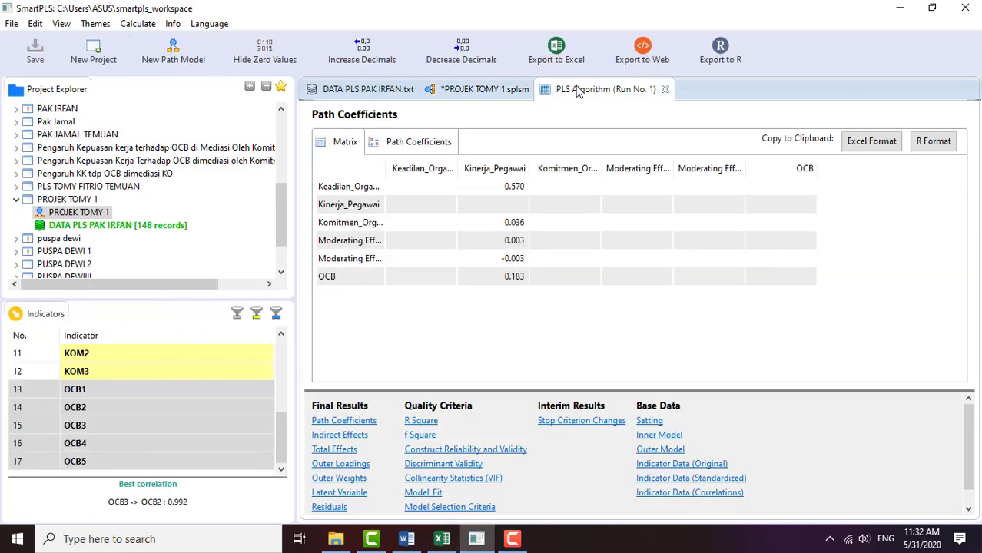
pyautogui.click(341, 465)
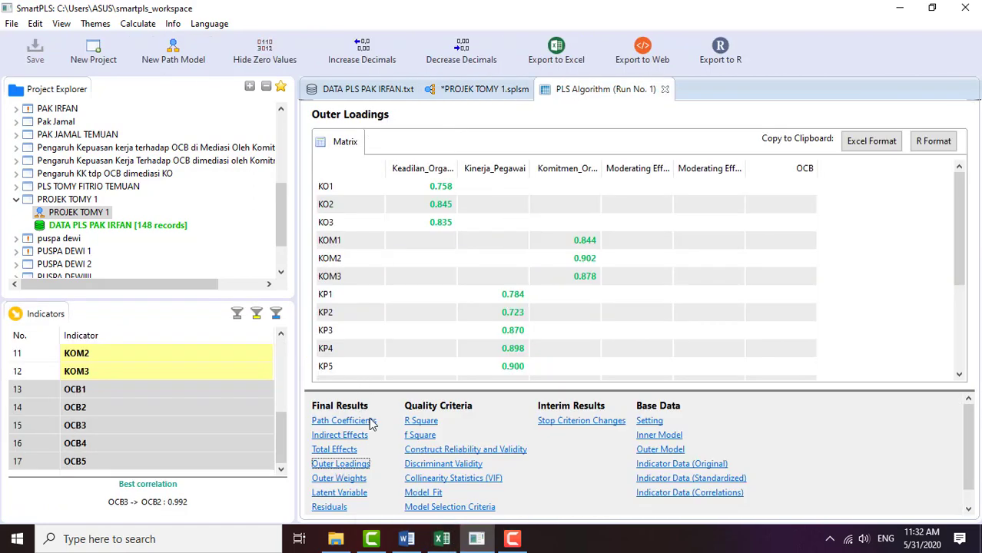
pyautogui.scroll(-4, 423, 200)
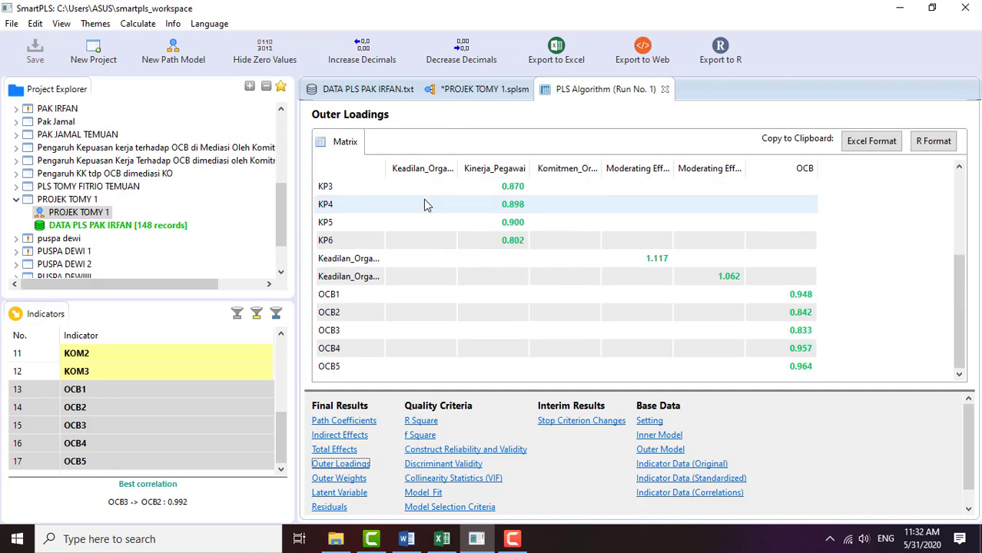
pyautogui.scroll(4, 426, 205)
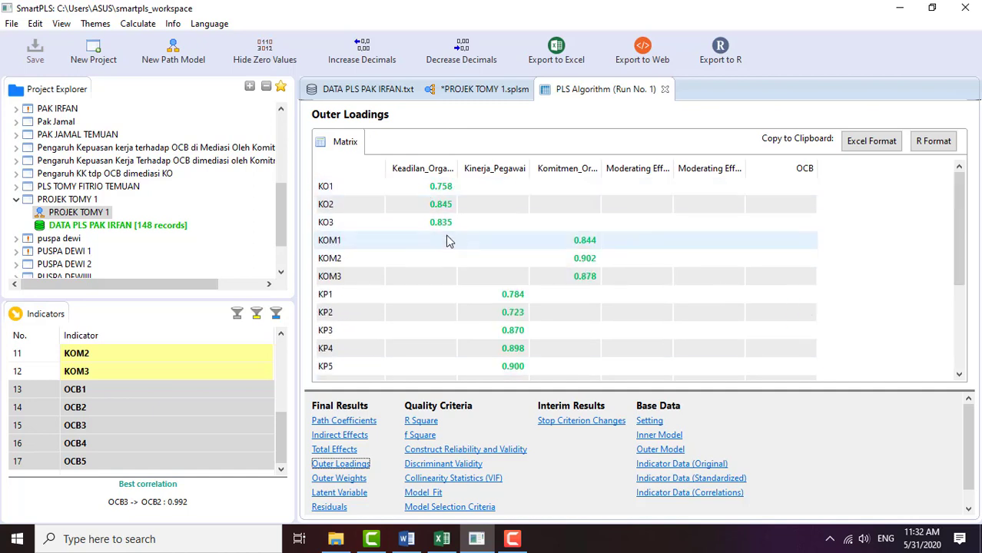
pyautogui.scroll(-4, 499, 294)
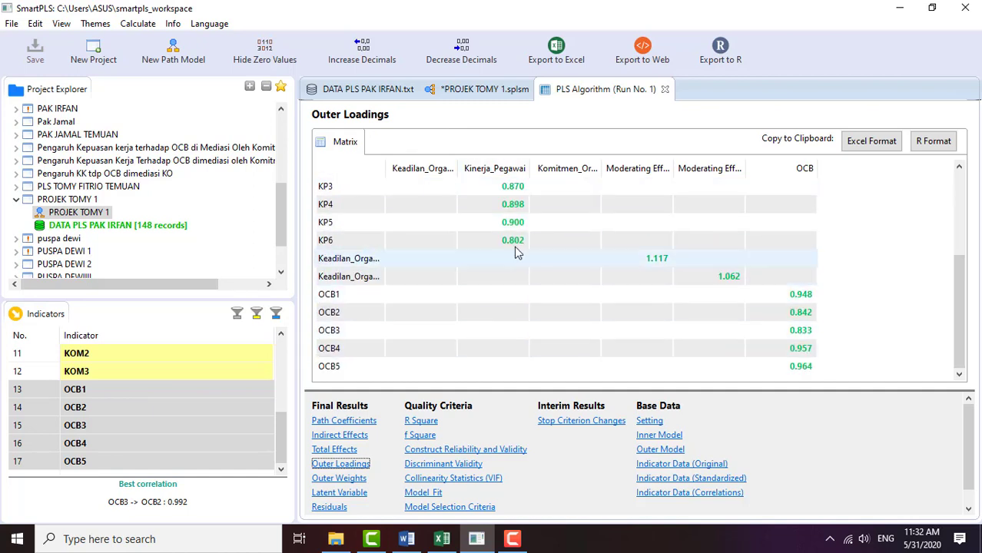
pyautogui.scroll(4, 469, 276)
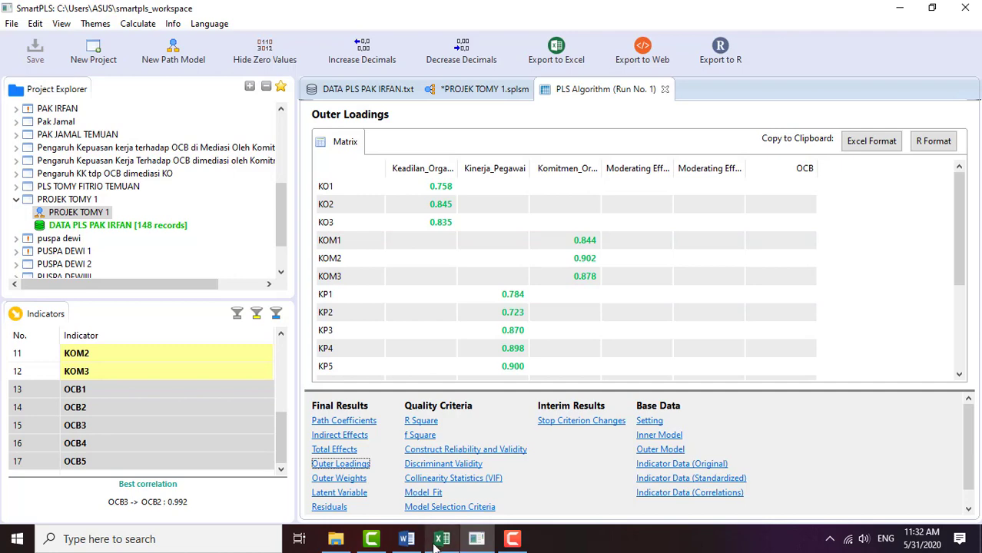
# Step: Check the factor loading criterion in Word's Tabel 4.7, and return to the outer loadings in SmartPLS
pyautogui.moveTo(439, 540)
pyautogui.moveTo(476, 542)
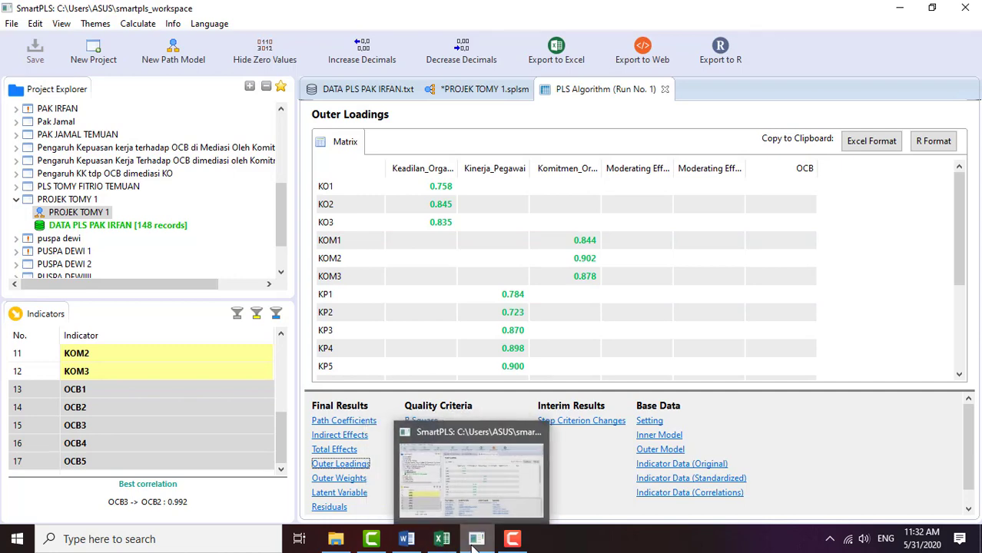
pyautogui.click(406, 539)
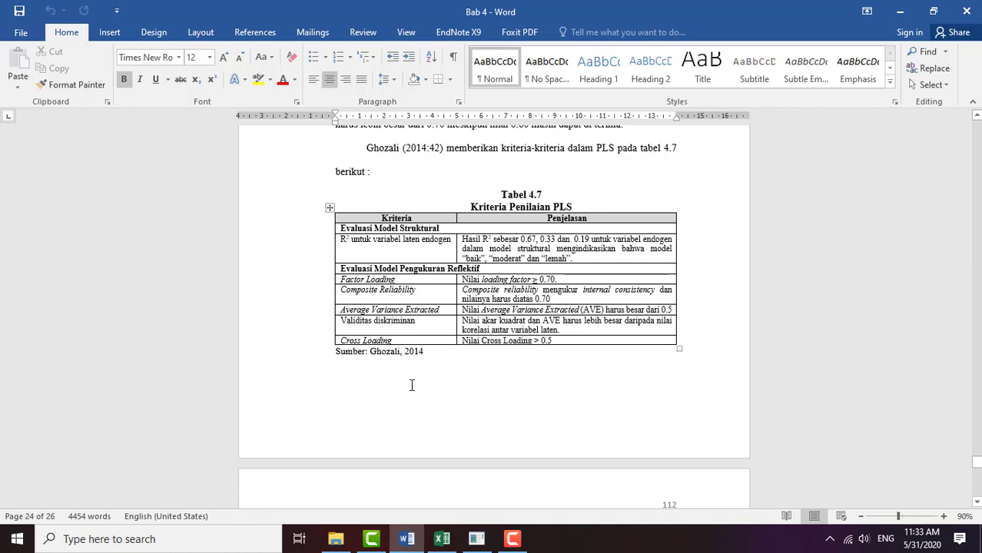
pyautogui.click(444, 540)
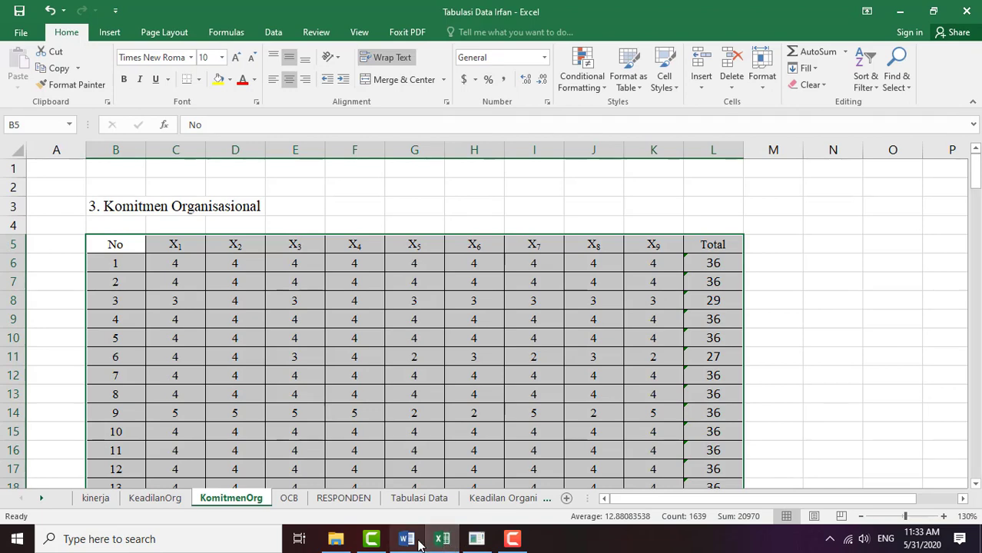
pyautogui.click(443, 541)
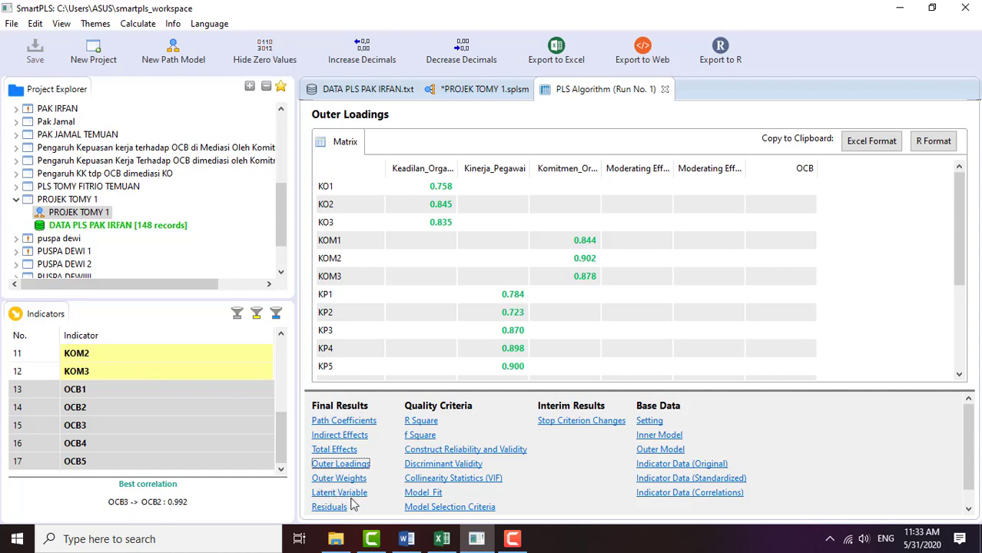
# Step: Show the Construct Reliability and Validity results in the PLS Algorithm report
pyautogui.click(414, 494)
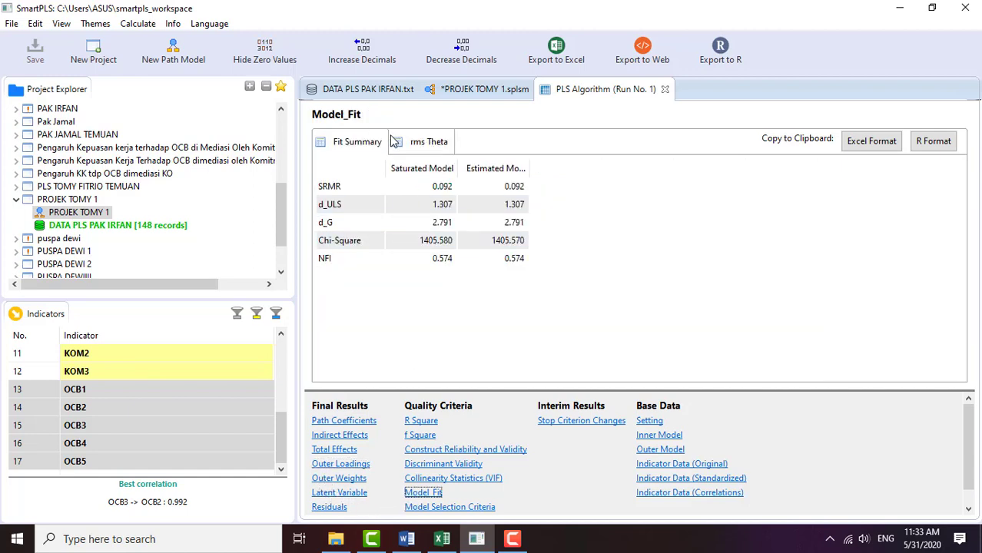
pyautogui.click(426, 465)
pyautogui.click(427, 451)
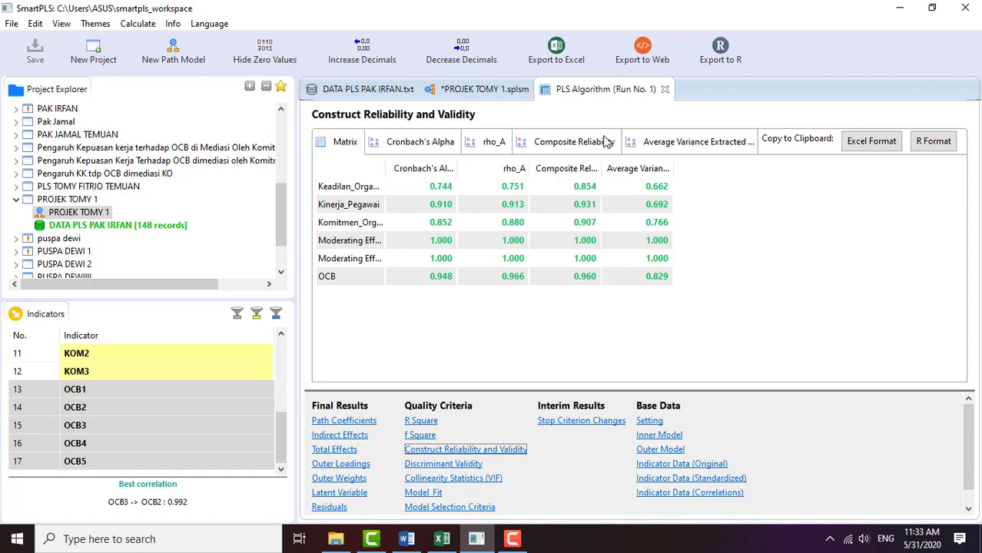
# Step: Widen the Composite Reliability, rho_A and Cronbach's Alpha columns and compare the results with the criteria table in Word
pyautogui.moveTo(602, 168); pyautogui.dragTo(689, 167)
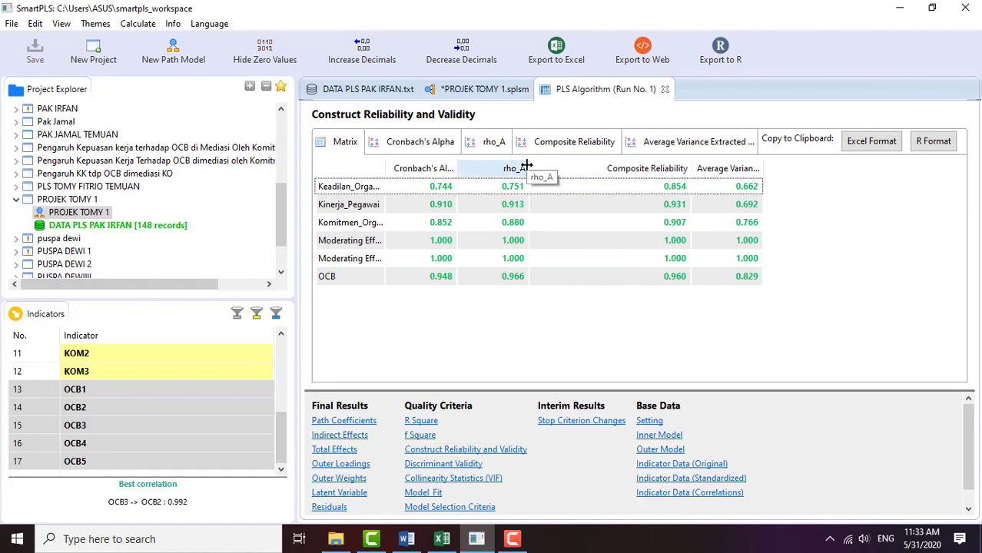
pyautogui.moveTo(527, 165); pyautogui.dragTo(604, 166)
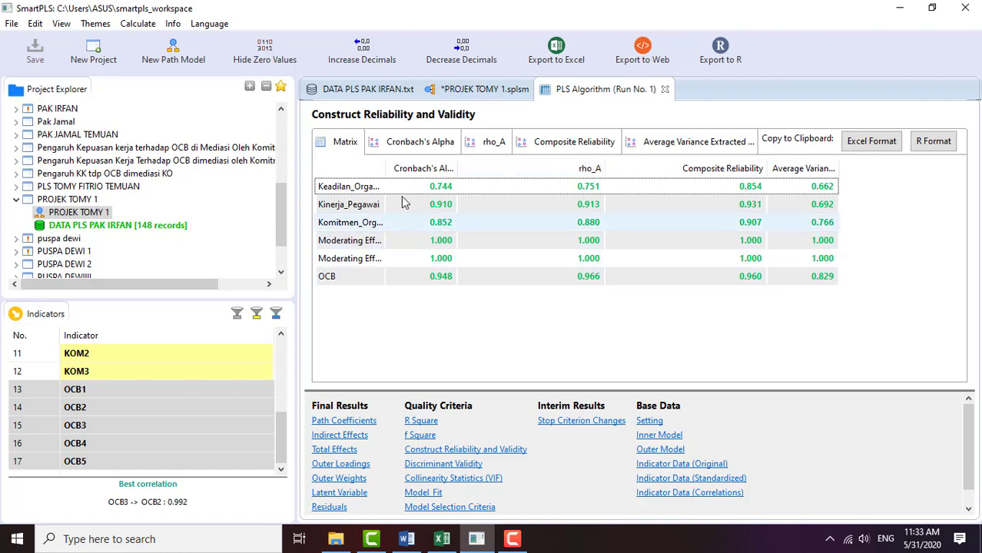
pyautogui.moveTo(459, 165); pyautogui.dragTo(503, 166)
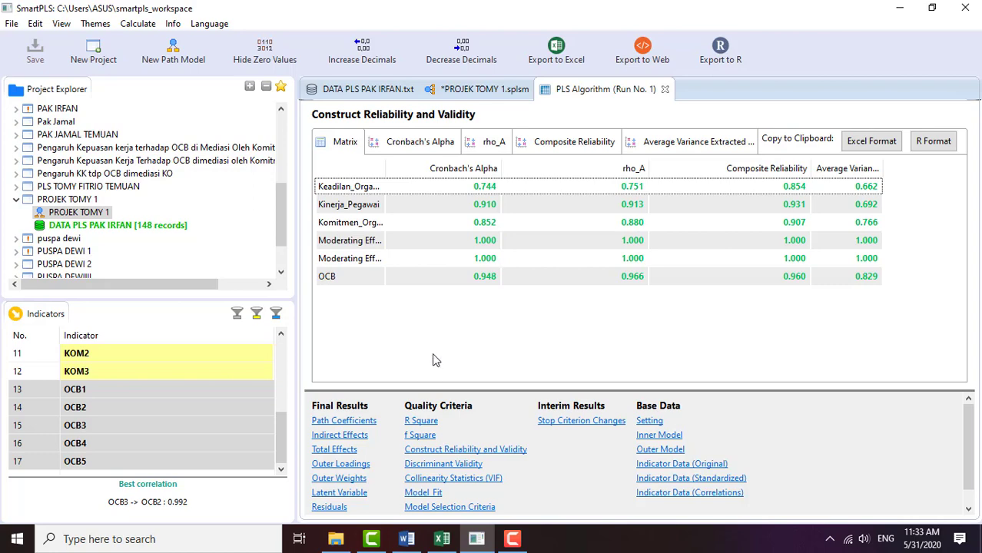
pyautogui.click(419, 542)
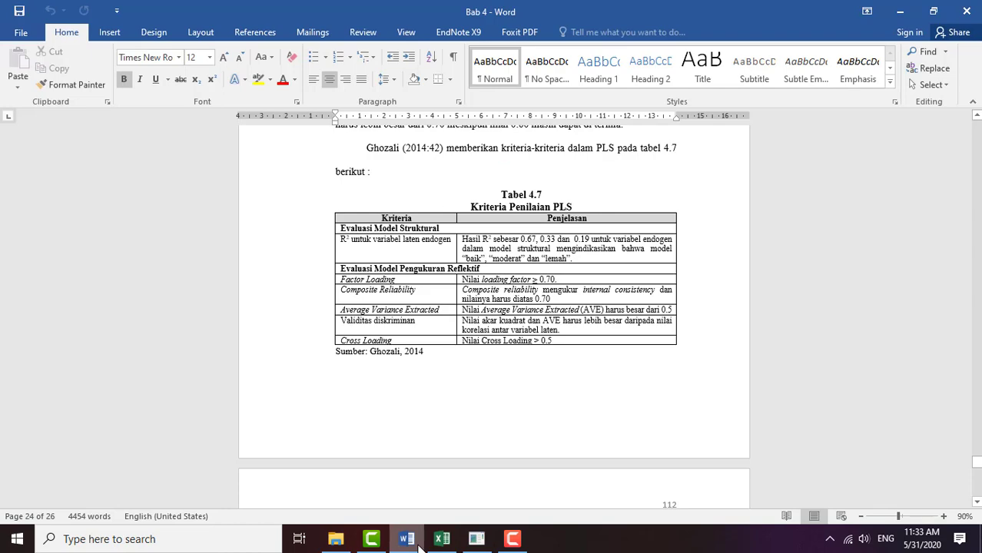
pyautogui.click(482, 541)
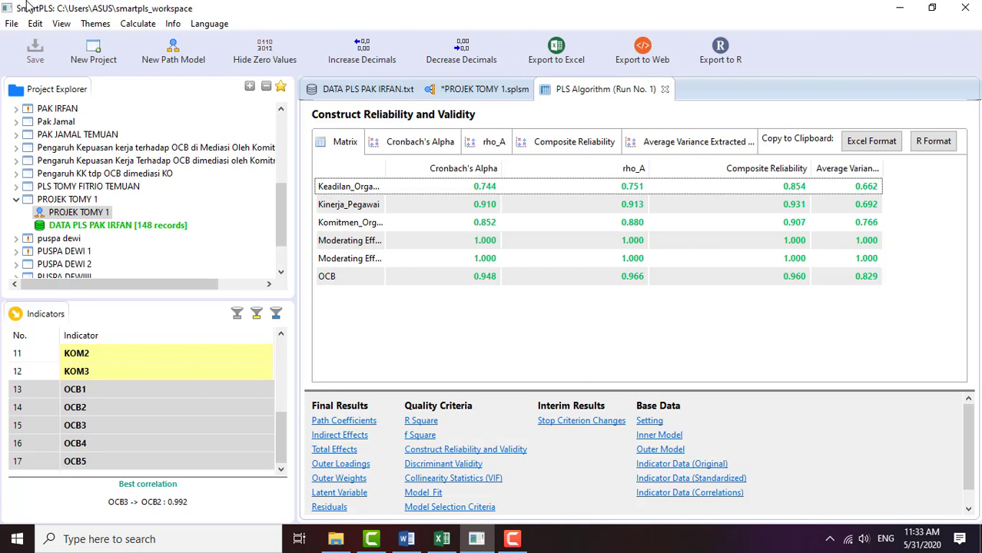
# Step: Run basic Bootstrapping on the PROJEK TOMY 1 model with 500 subsamples, two-tailed at 0.05, and widen the report's path name column
pyautogui.click(457, 90)
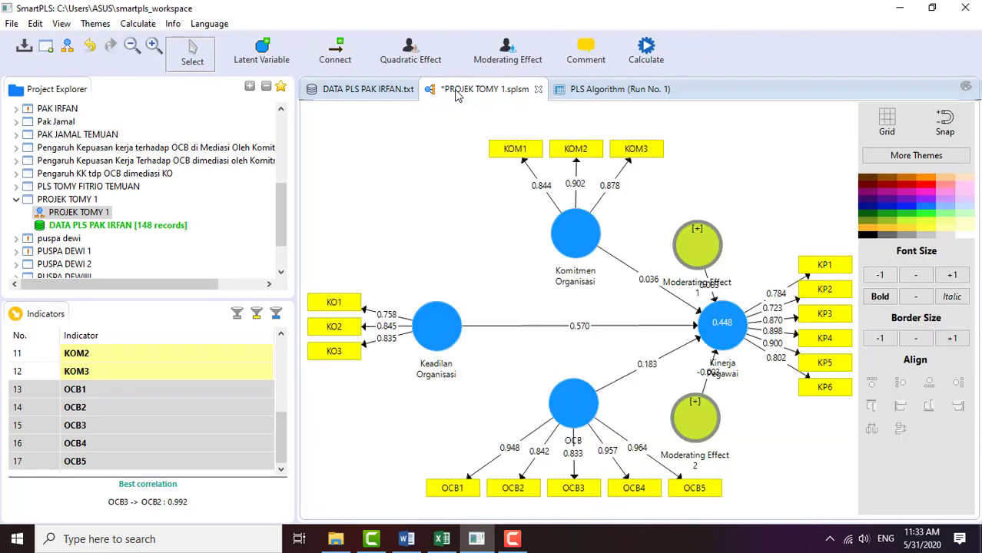
pyautogui.click(138, 25)
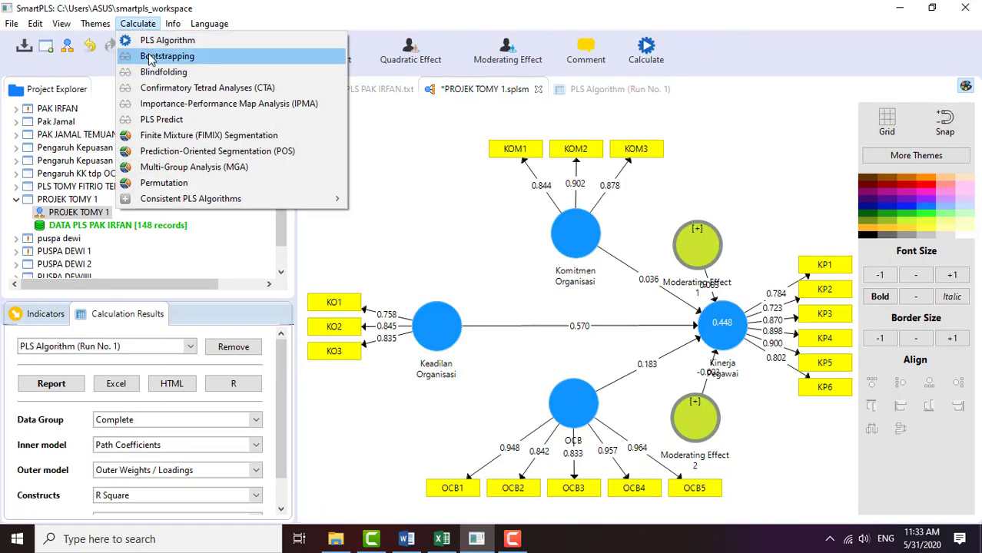
pyautogui.click(151, 62)
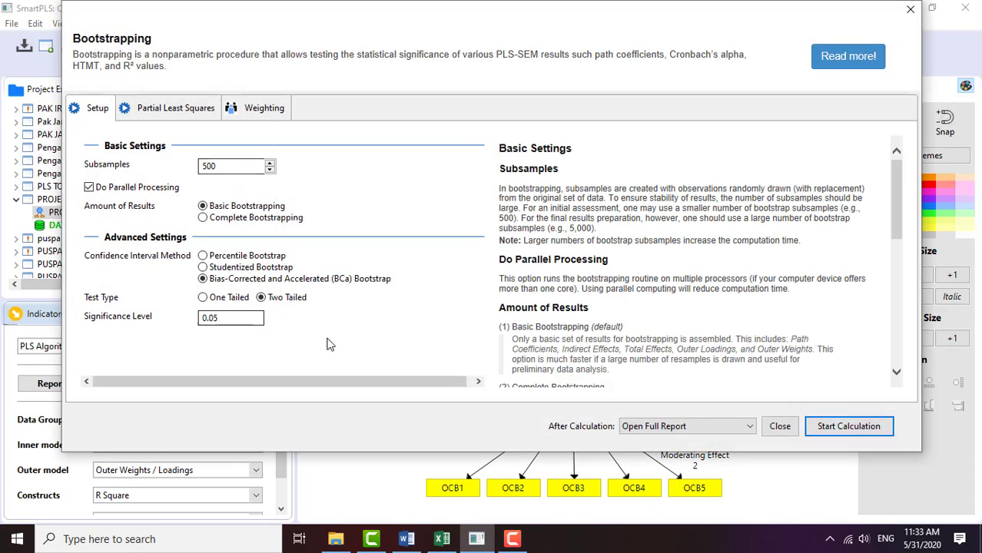
pyautogui.click(830, 436)
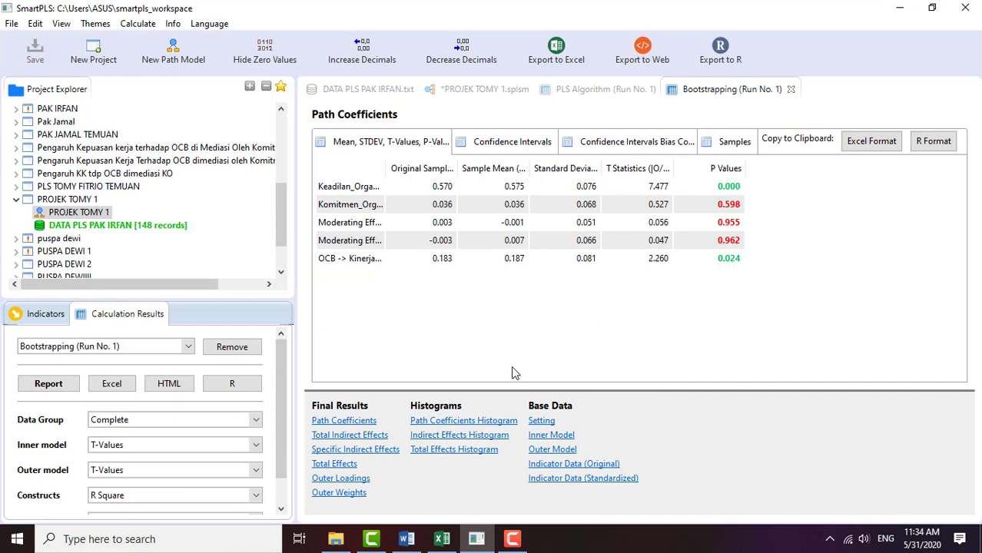
pyautogui.moveTo(385, 168); pyautogui.dragTo(509, 169)
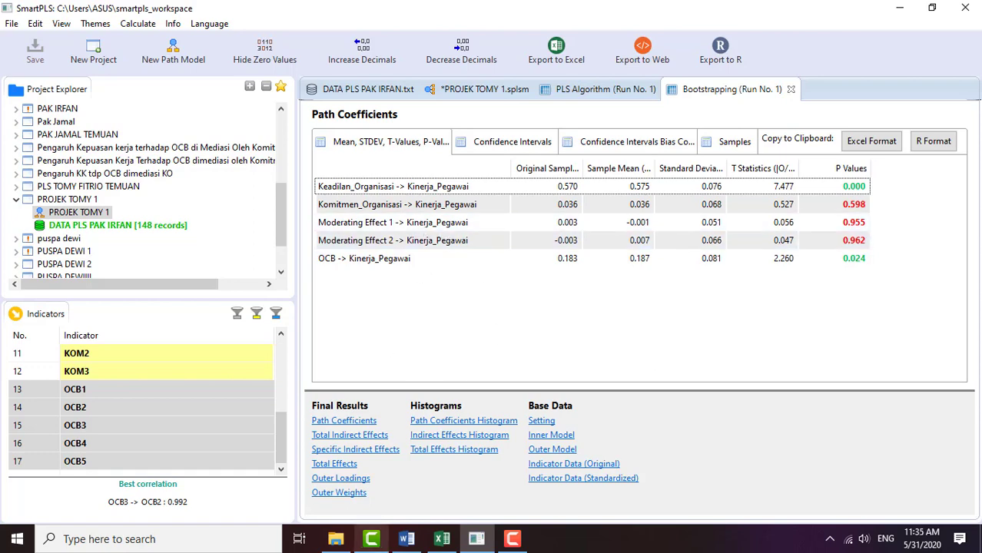
# Step: Examine the bootstrapped T-values on the path model, check the Excel tabulation, and return to the Bootstrapping path coefficients
pyautogui.click(580, 95)
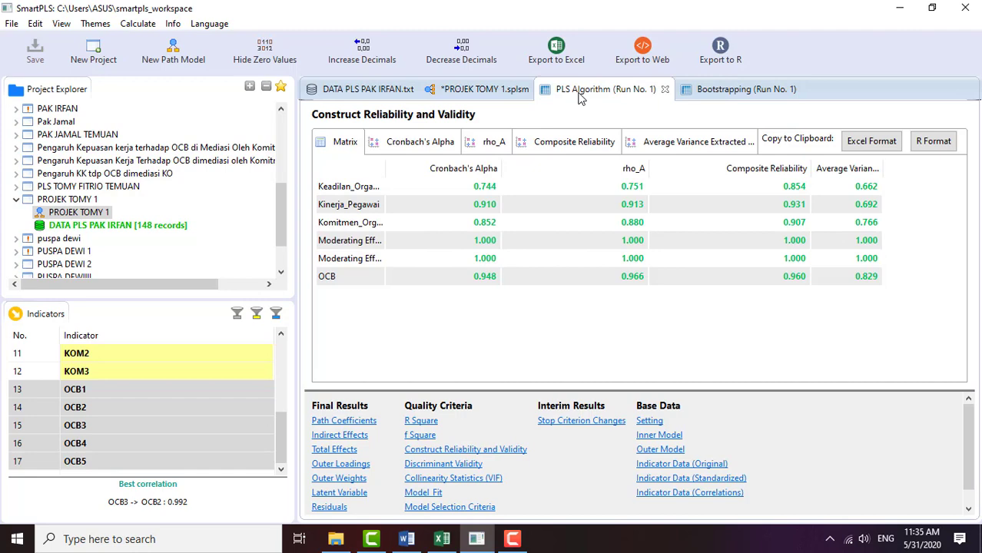
pyautogui.click(472, 92)
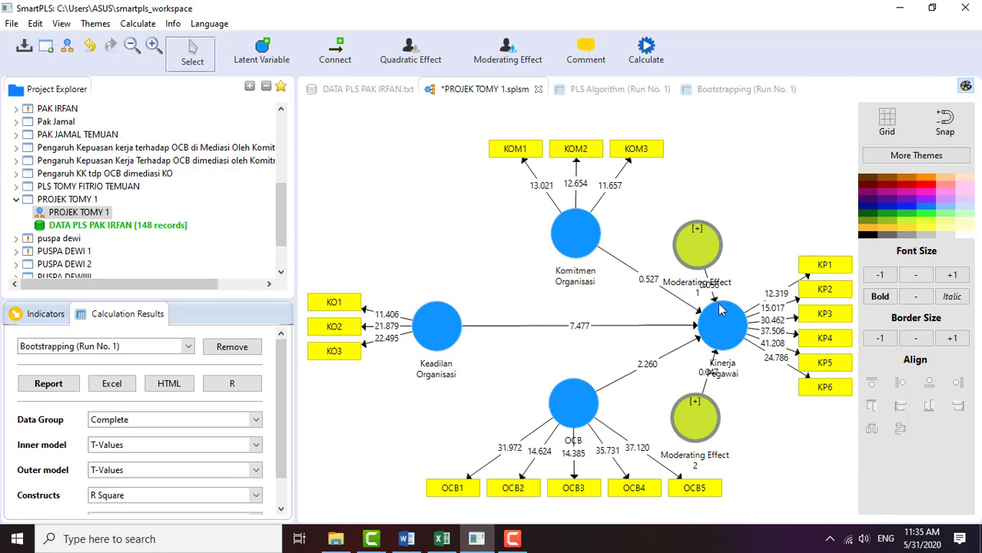
pyautogui.click(443, 540)
pyautogui.hotkey('ctrl', 'a')
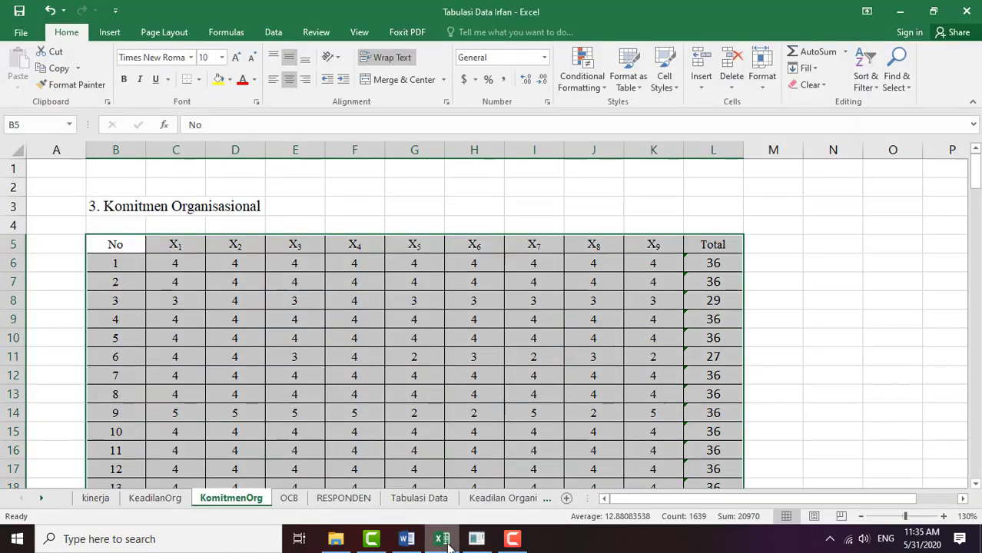
pyautogui.click(476, 540)
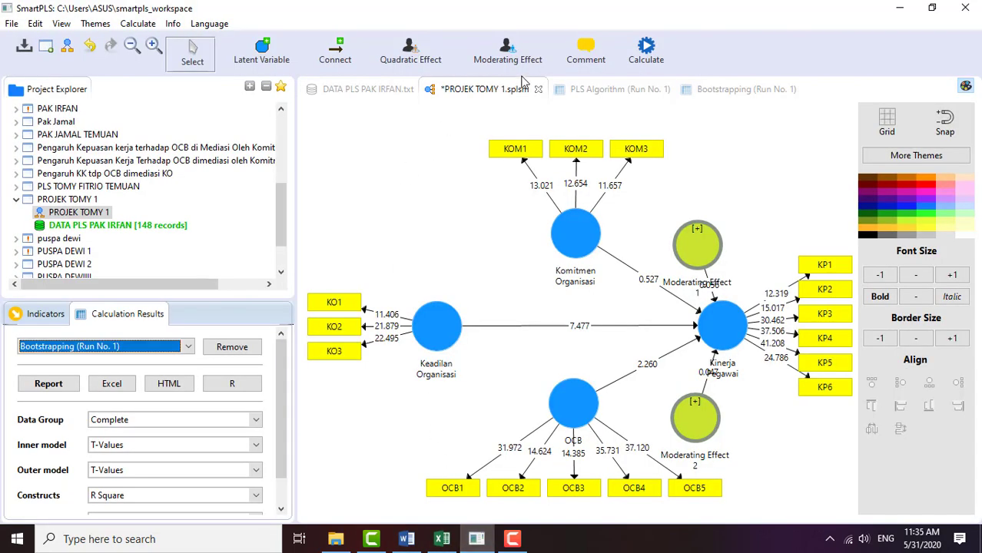
pyautogui.click(715, 90)
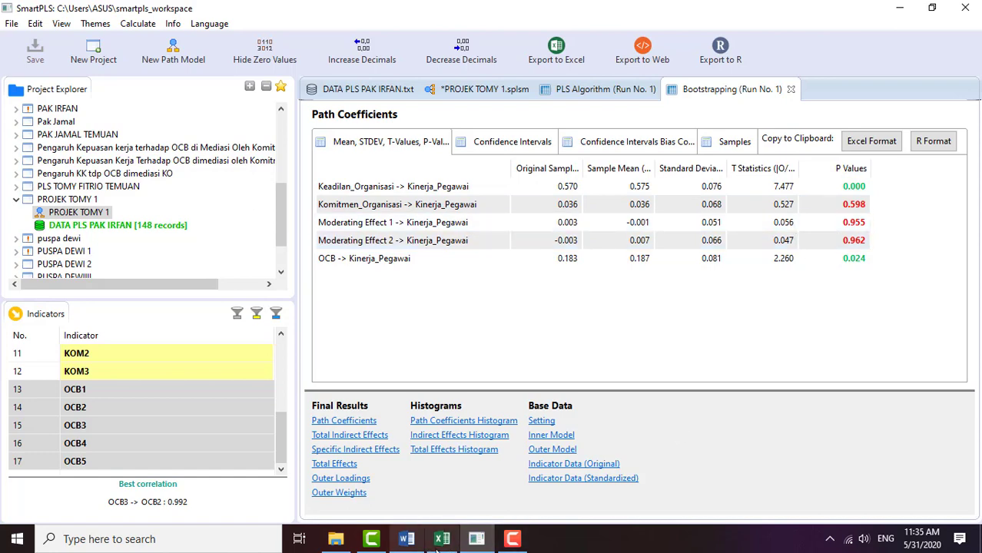
# Step: Compare the path model with the PLS Algorithm reliability results and the Bootstrapping path coefficients, finishing on the PROJEK TOMY 1 model
pyautogui.click(507, 89)
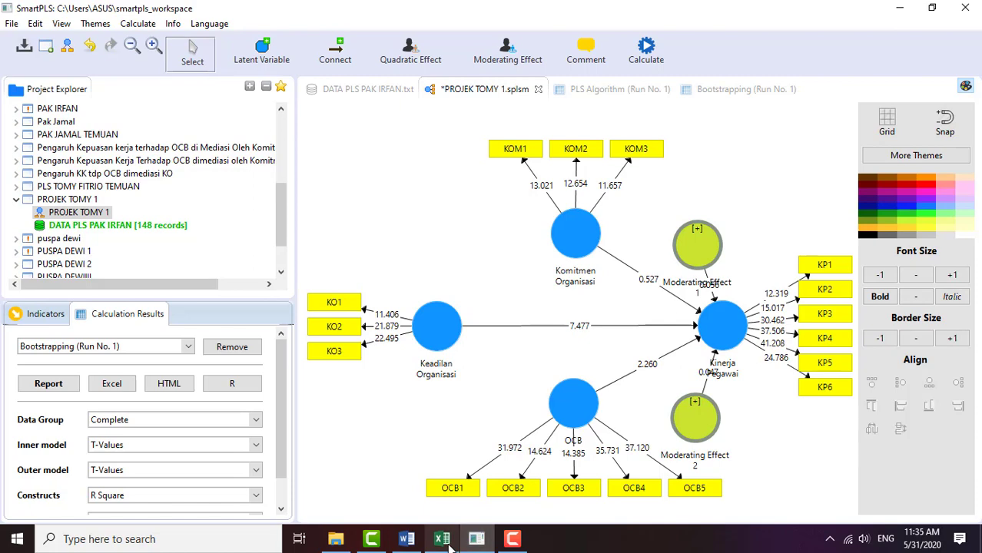
pyautogui.click(582, 92)
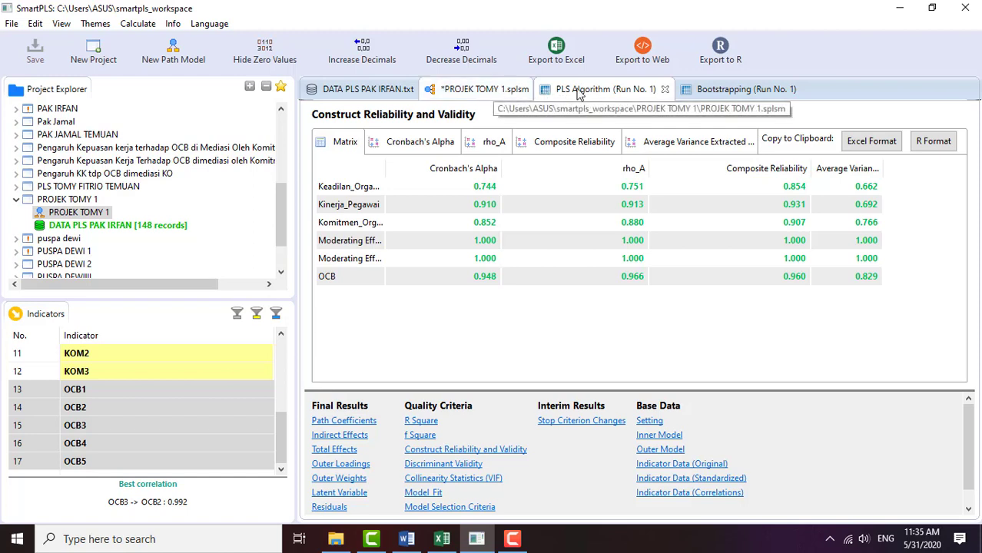
pyautogui.click(699, 90)
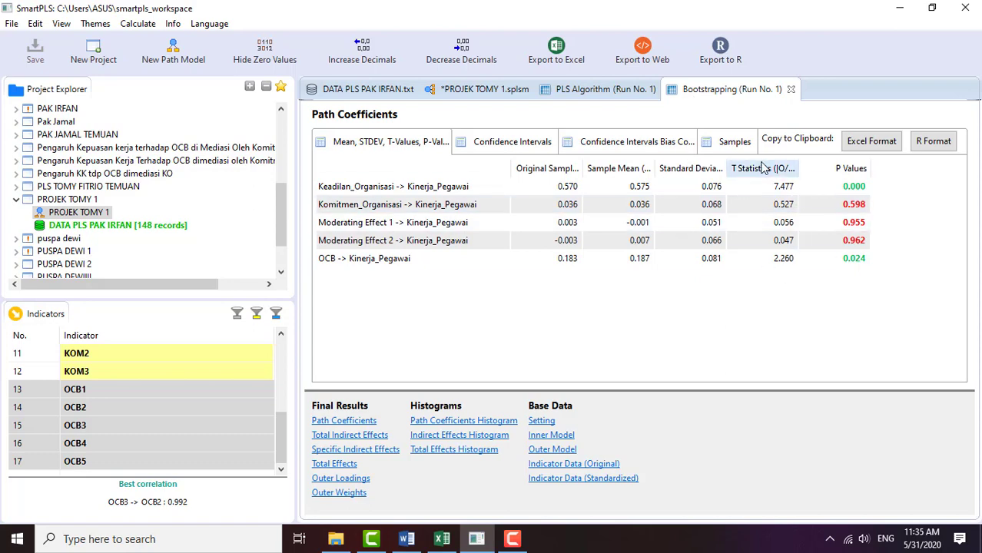
pyautogui.click(449, 542)
pyautogui.click(474, 540)
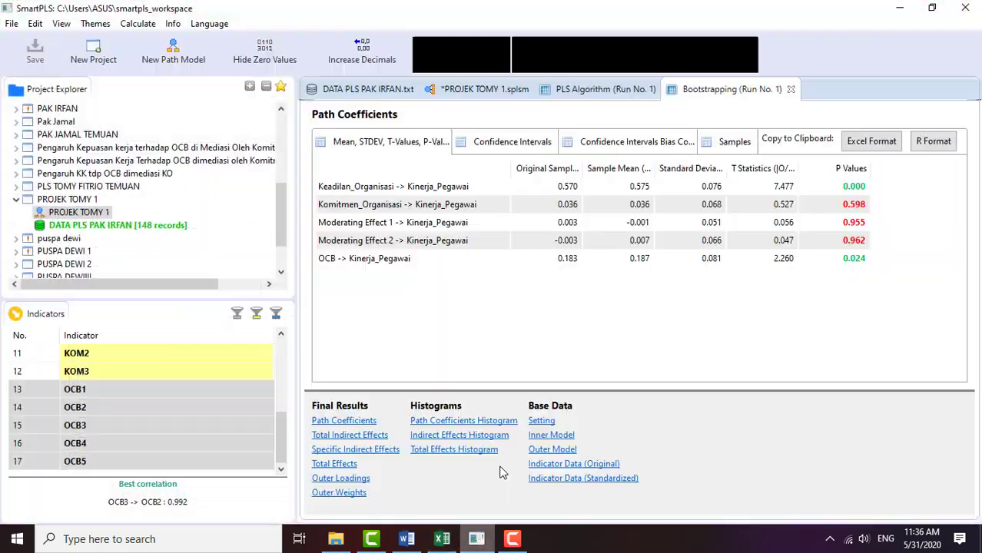
pyautogui.click(495, 92)
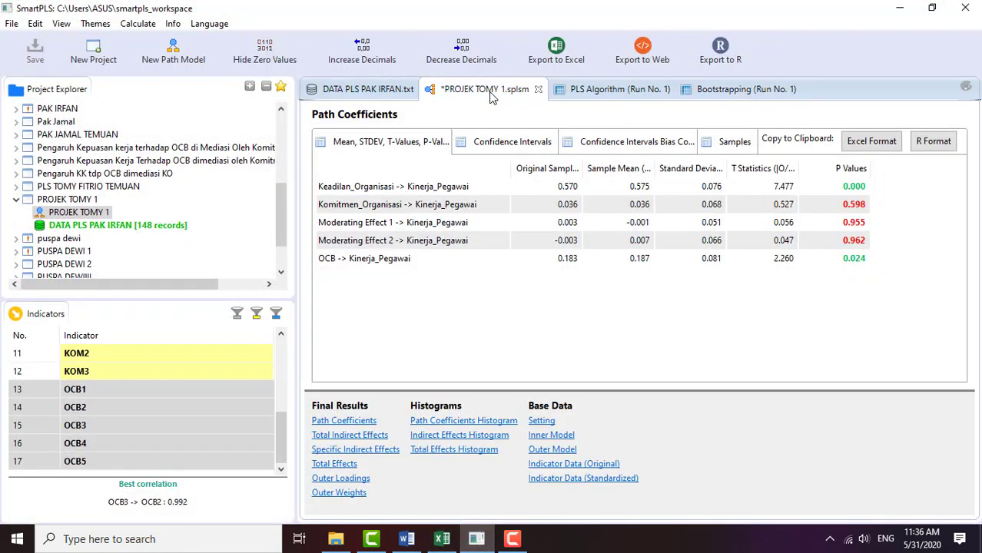